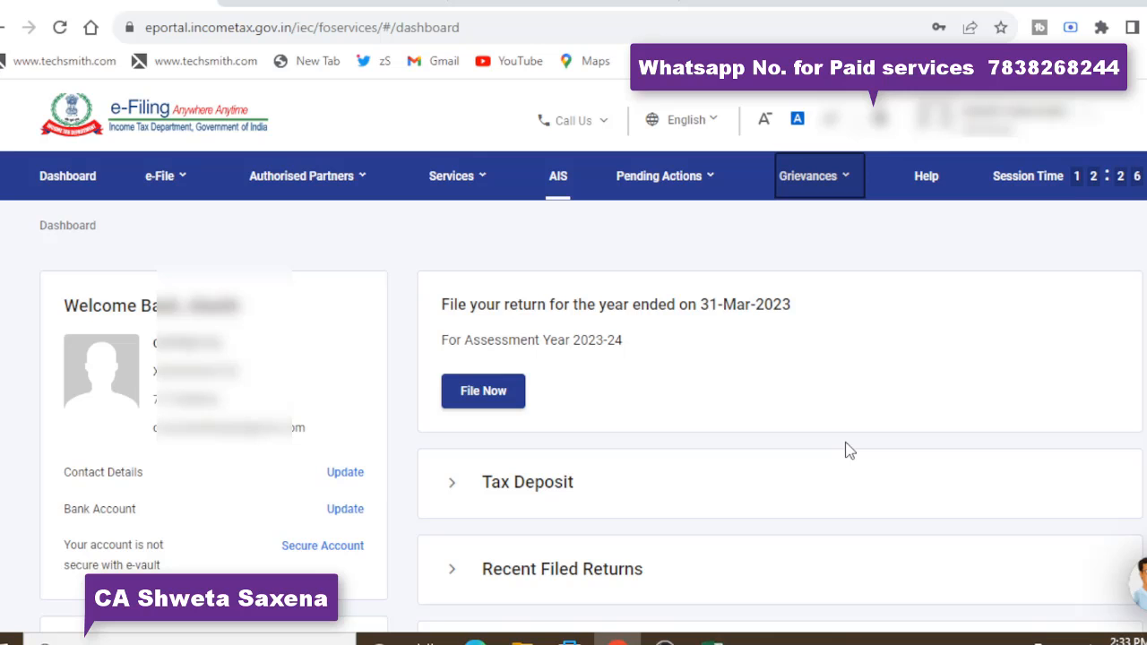
# Start filing an income tax return for assessment year 2023-24 (Current A.Y.) in Online mode
pyautogui.click(507, 410)
pyautogui.click(281, 414)
pyautogui.click(199, 224)
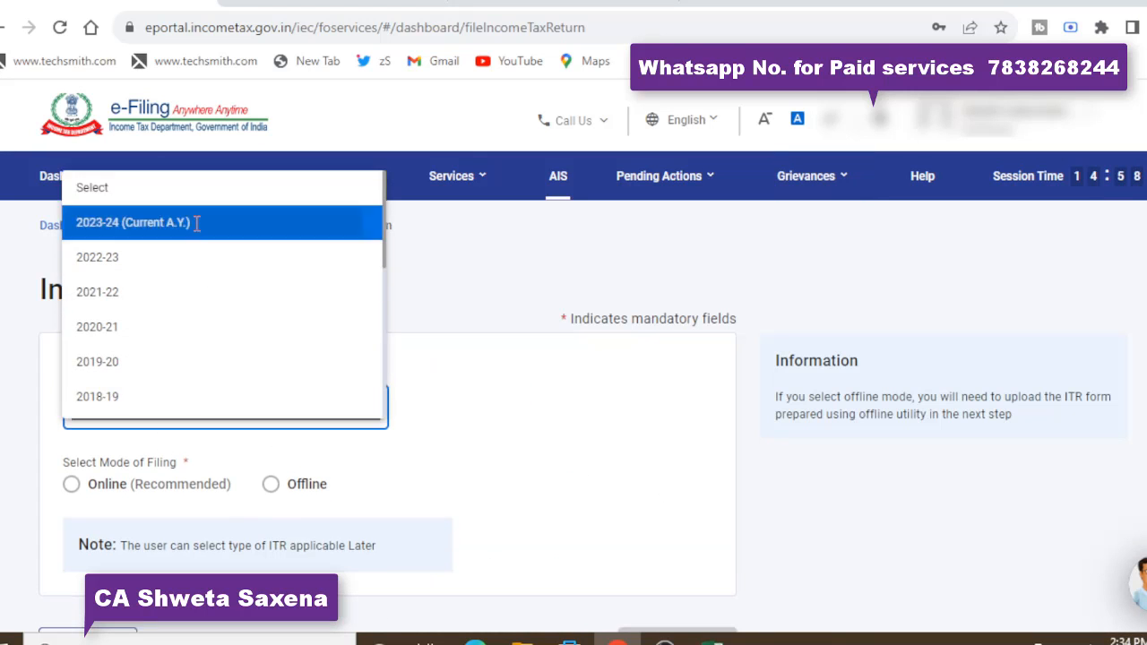
pyautogui.click(74, 488)
pyautogui.scroll(-1, 358, 538)
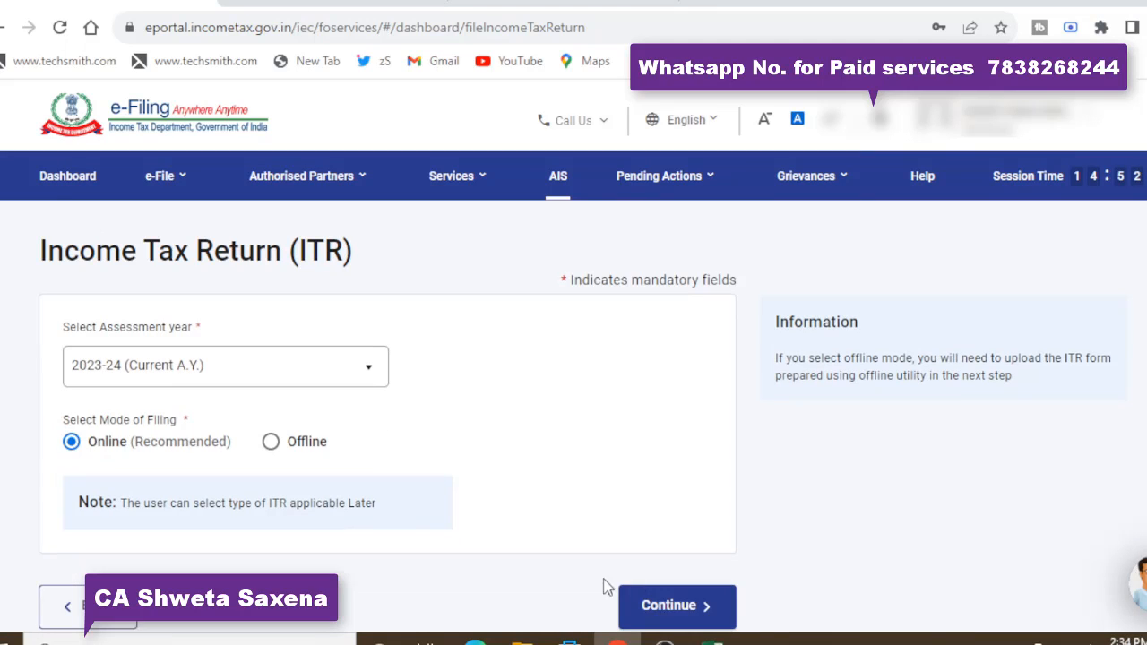
pyautogui.click(667, 606)
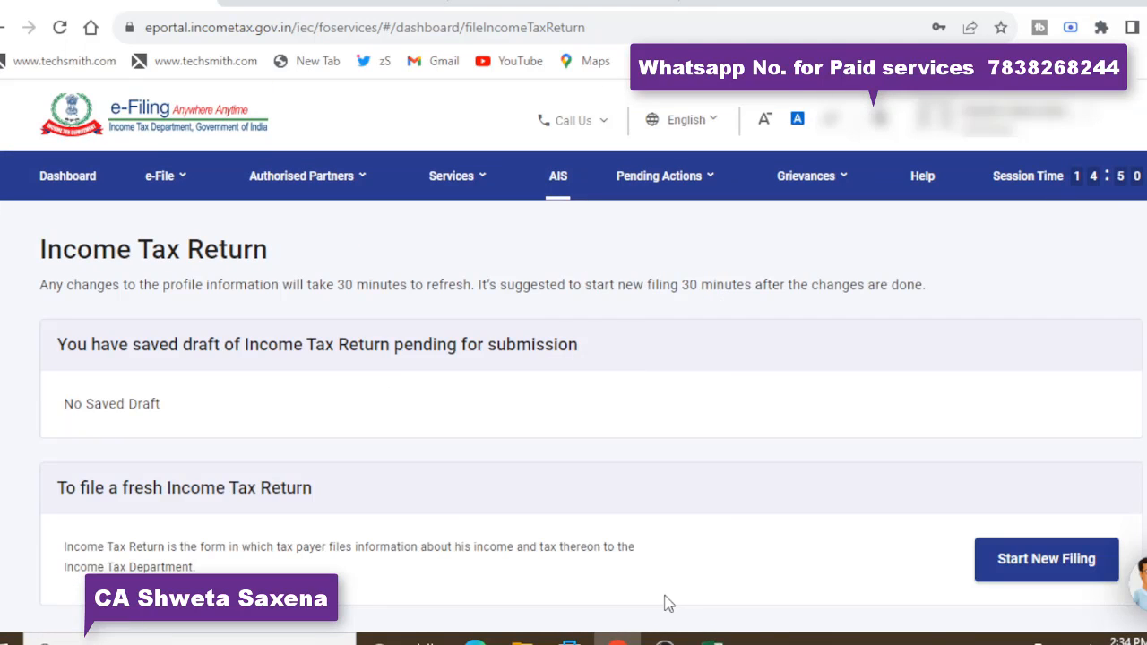
# Start a new filing with Individual status and select the ITR-1 form
pyautogui.click(1027, 560)
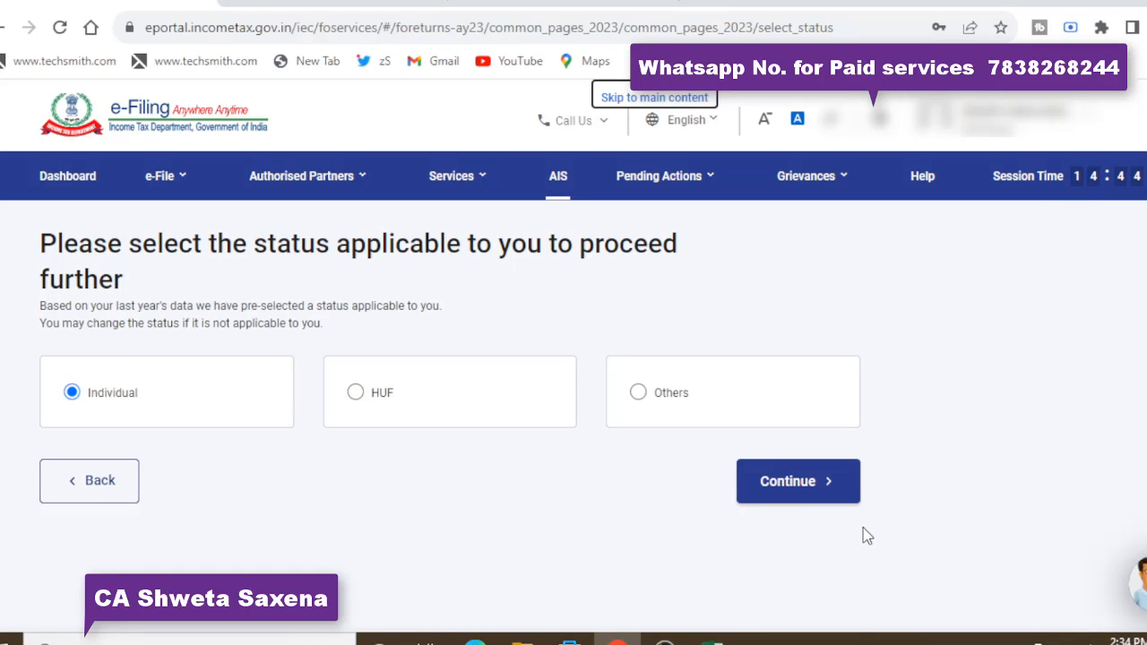
pyautogui.click(807, 489)
pyautogui.click(523, 478)
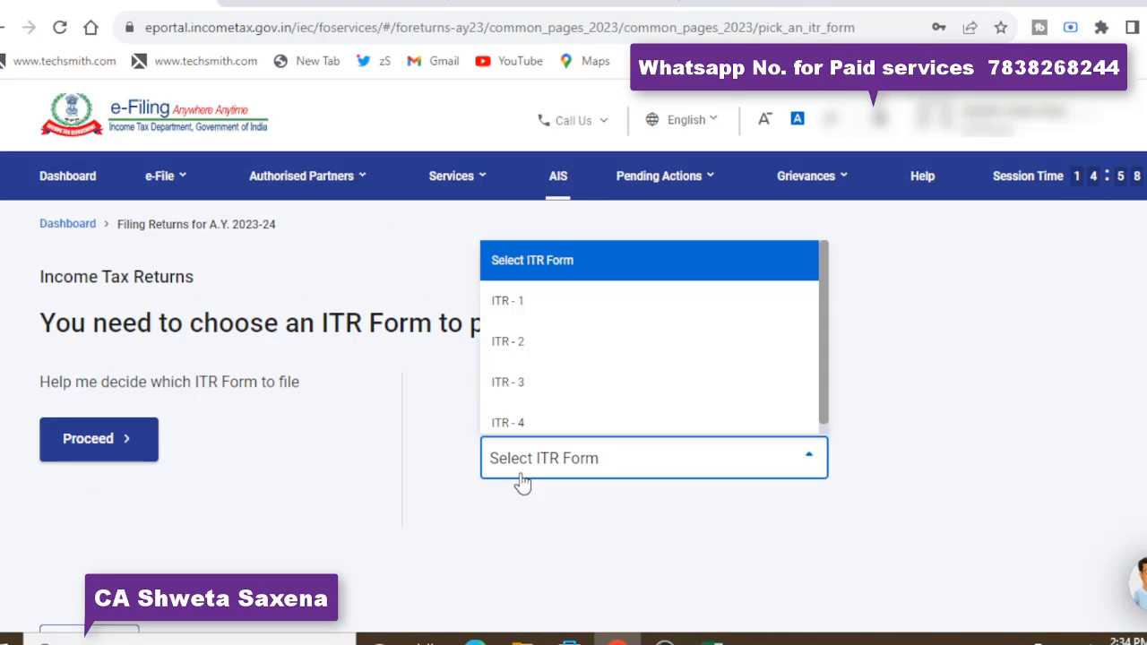
pyautogui.click(525, 321)
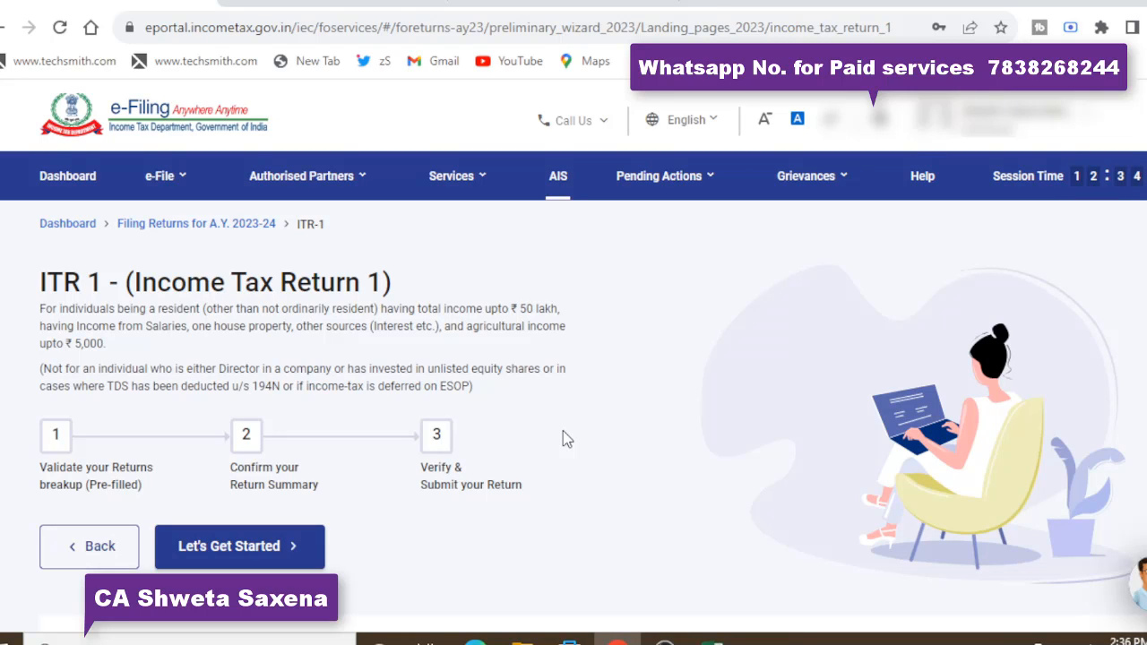
# Begin the ITR-1 return and give "Taxable income is more than basic exemption limit" as the reason for filing
pyautogui.click(225, 556)
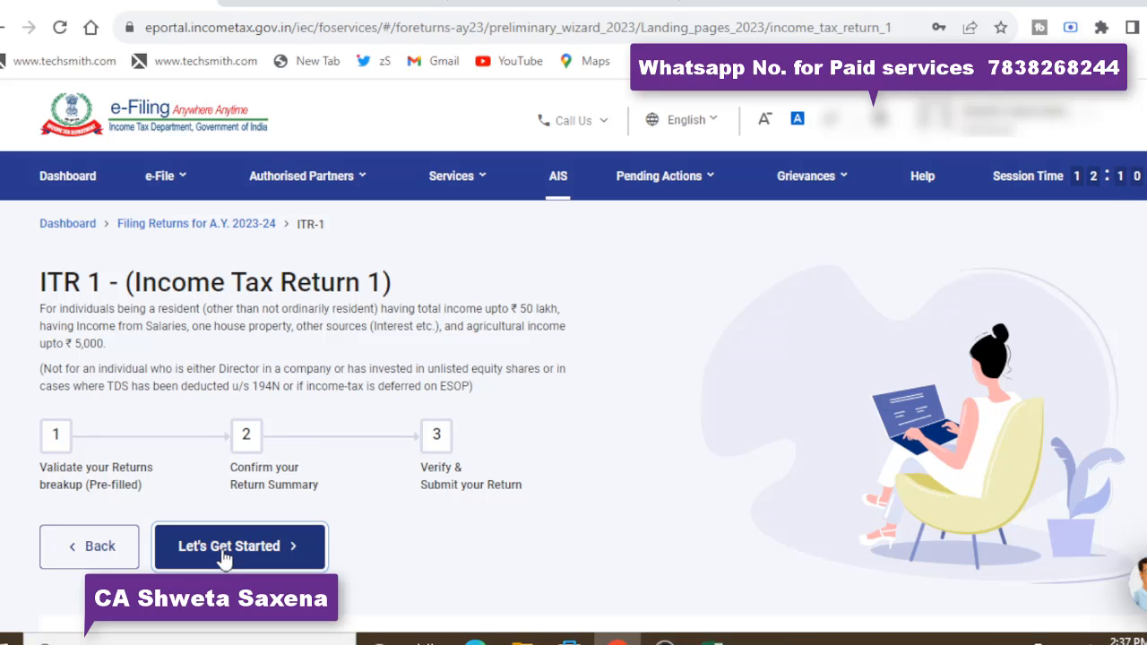
pyautogui.scroll(-2, 370, 302)
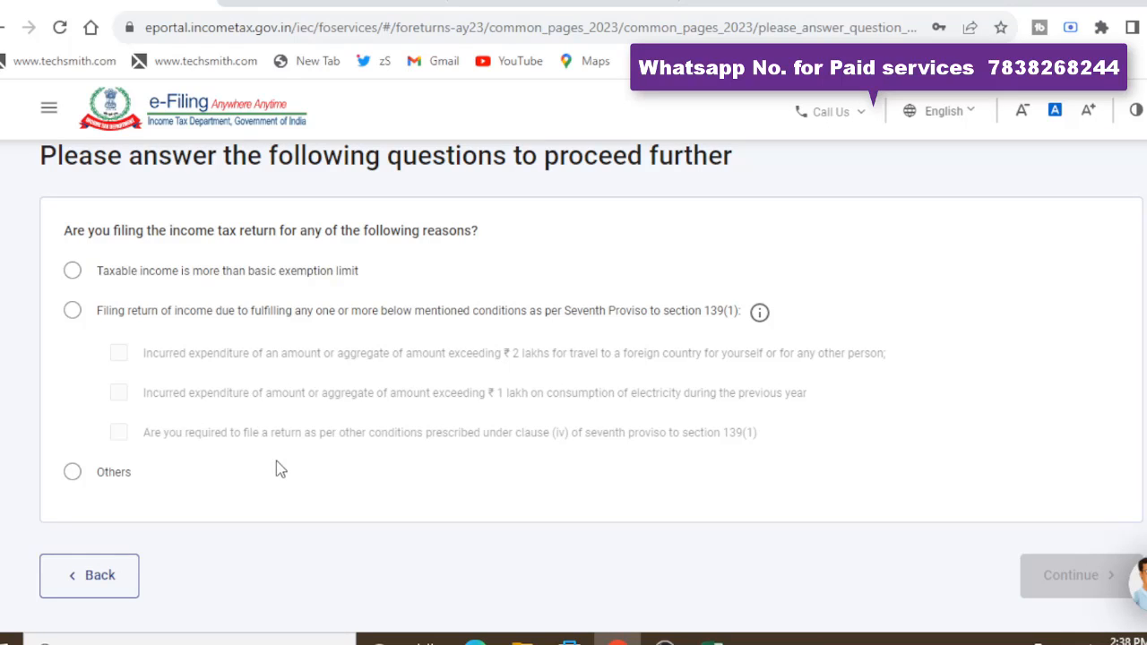
pyautogui.click(74, 272)
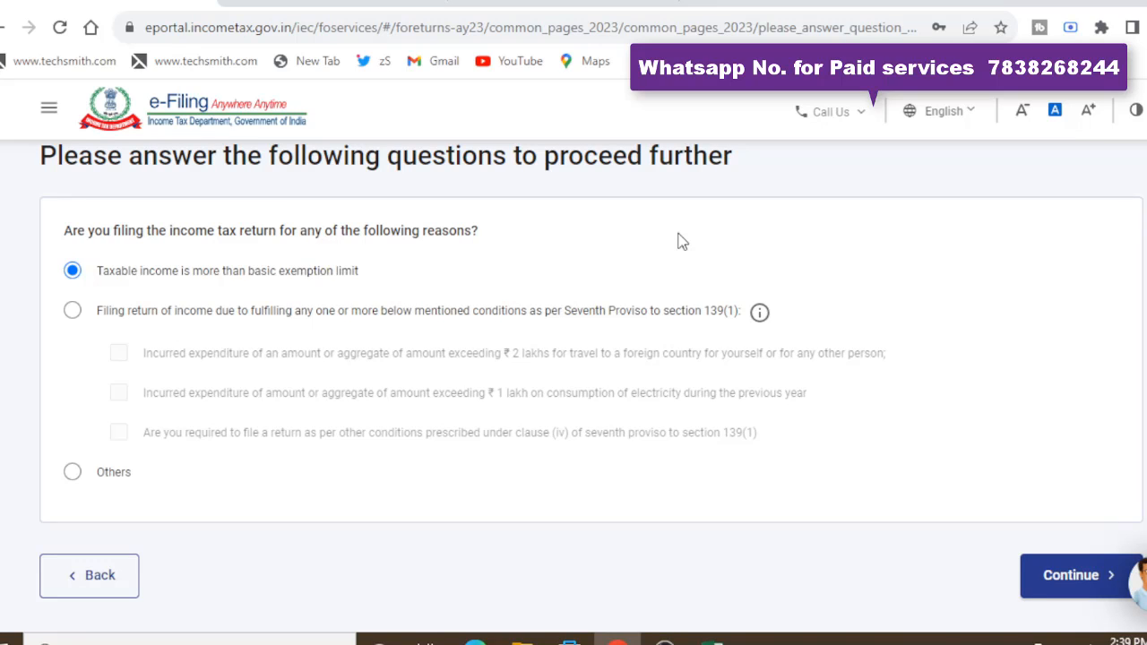
pyautogui.click(1059, 576)
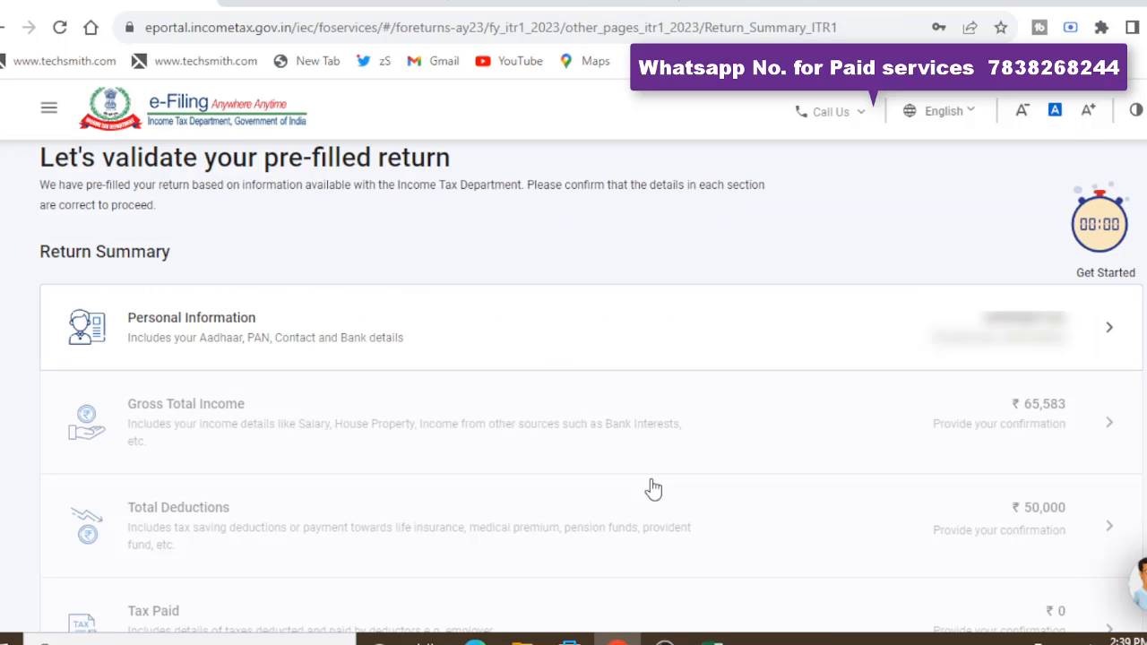
# Open the Personal Information section and set the nature of employment to Other Pensioners
pyautogui.click(564, 341)
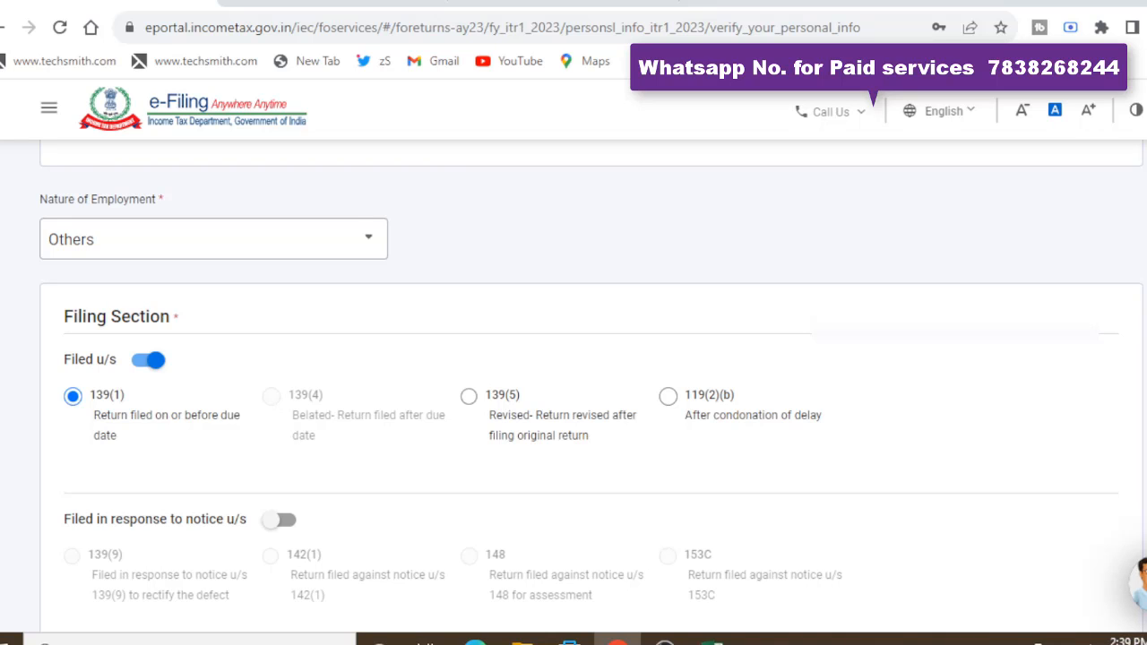
pyautogui.scroll(-1, 592, 376)
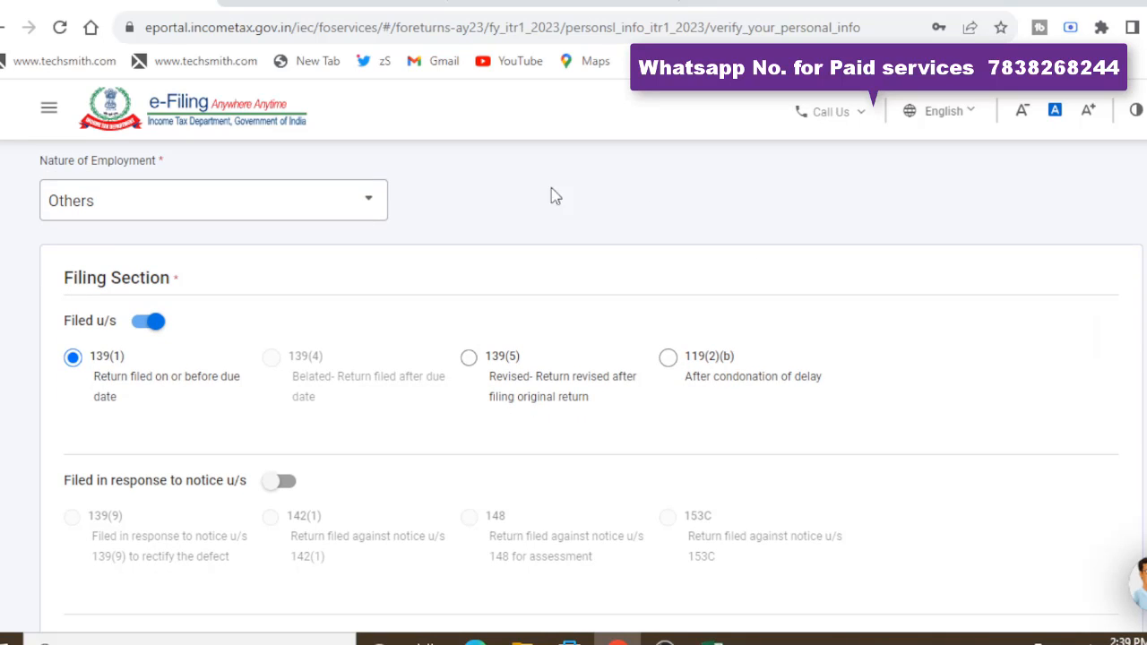
pyautogui.click(367, 206)
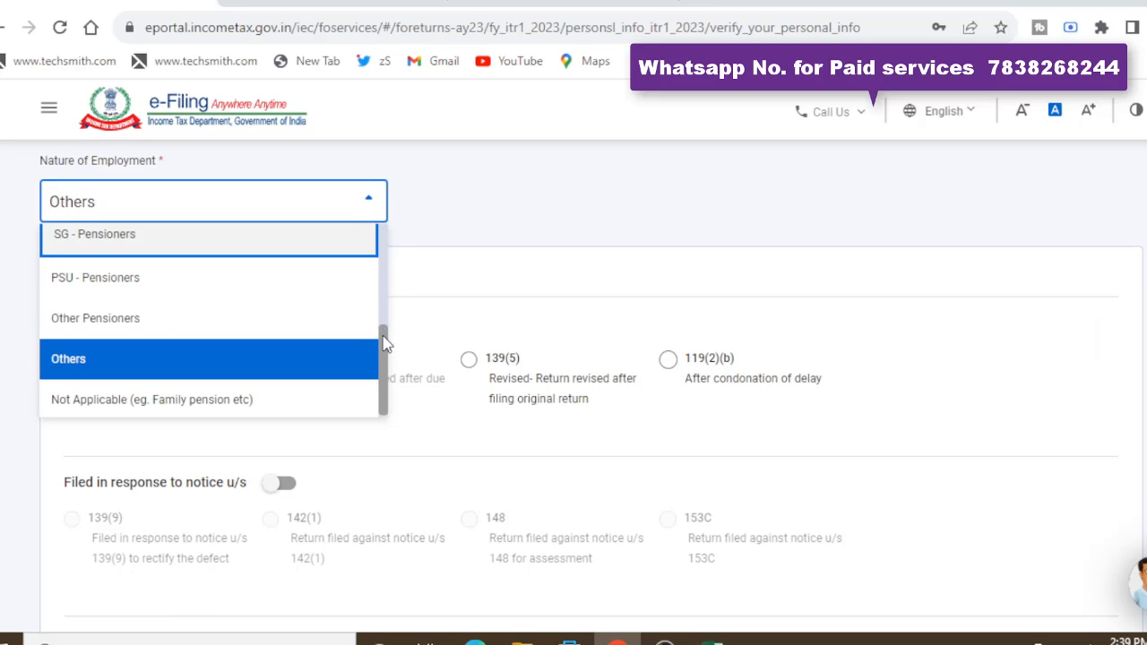
pyautogui.moveTo(384, 344); pyautogui.dragTo(383, 235)
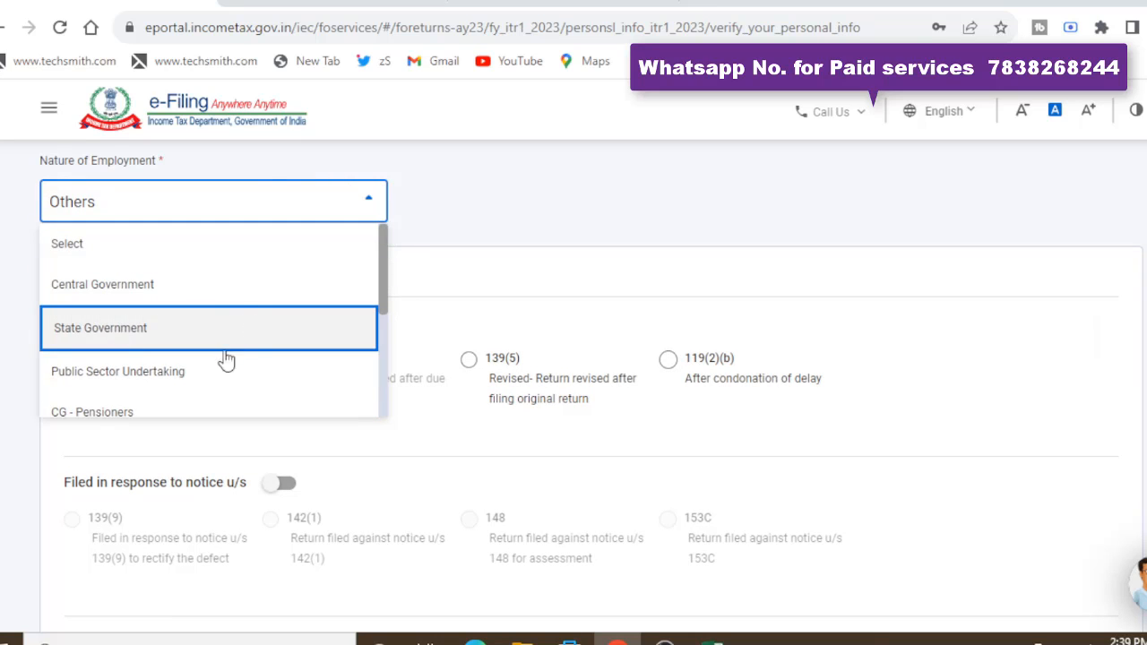
pyautogui.moveTo(382, 302); pyautogui.dragTo(384, 358)
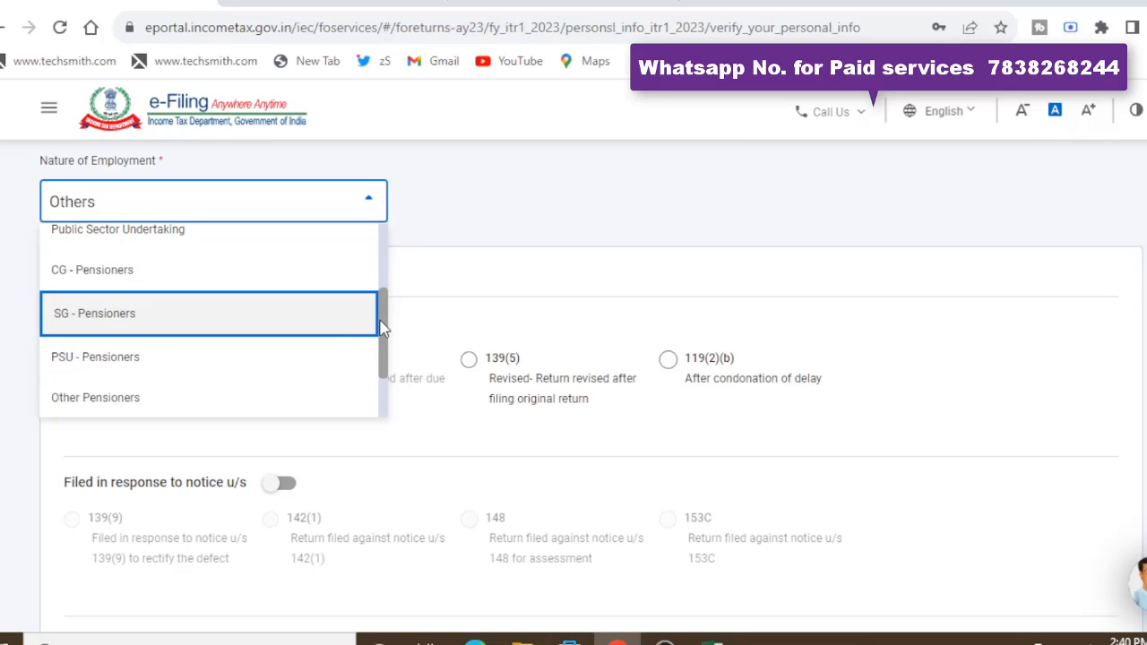
pyautogui.scroll(-2, 382, 328)
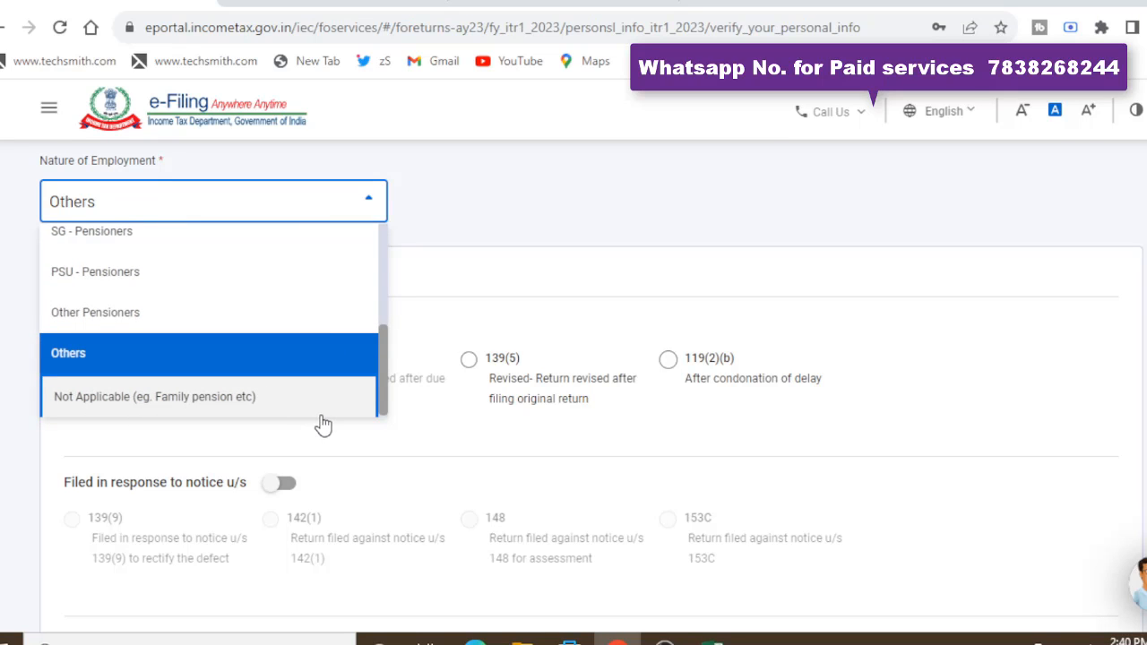
pyautogui.click(455, 294)
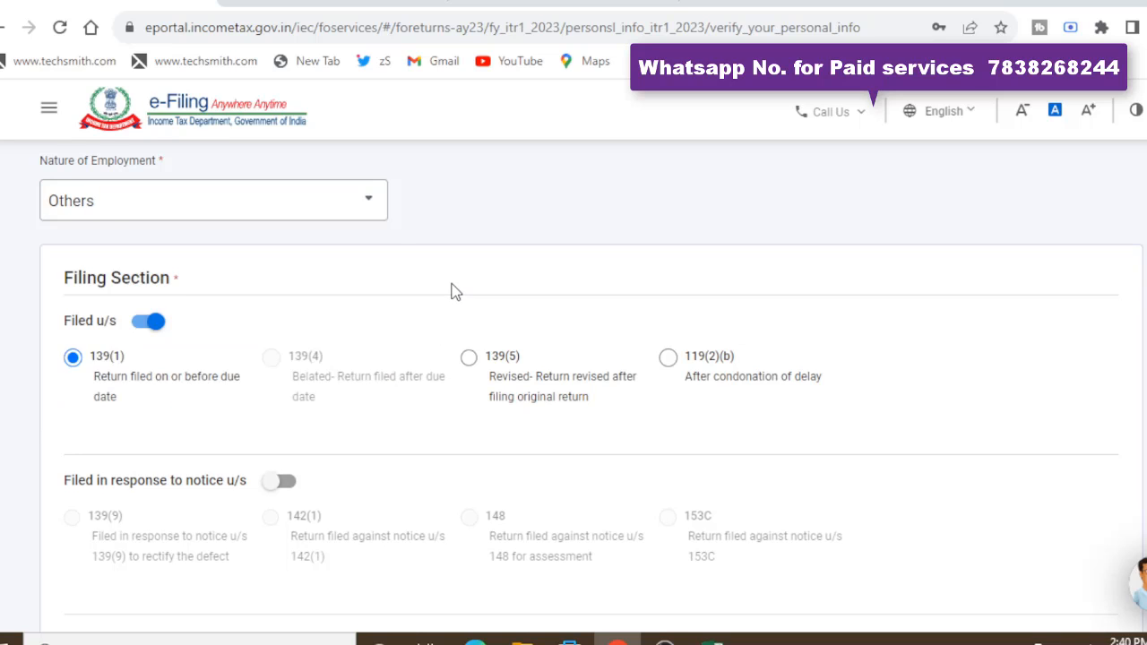
pyautogui.click(371, 208)
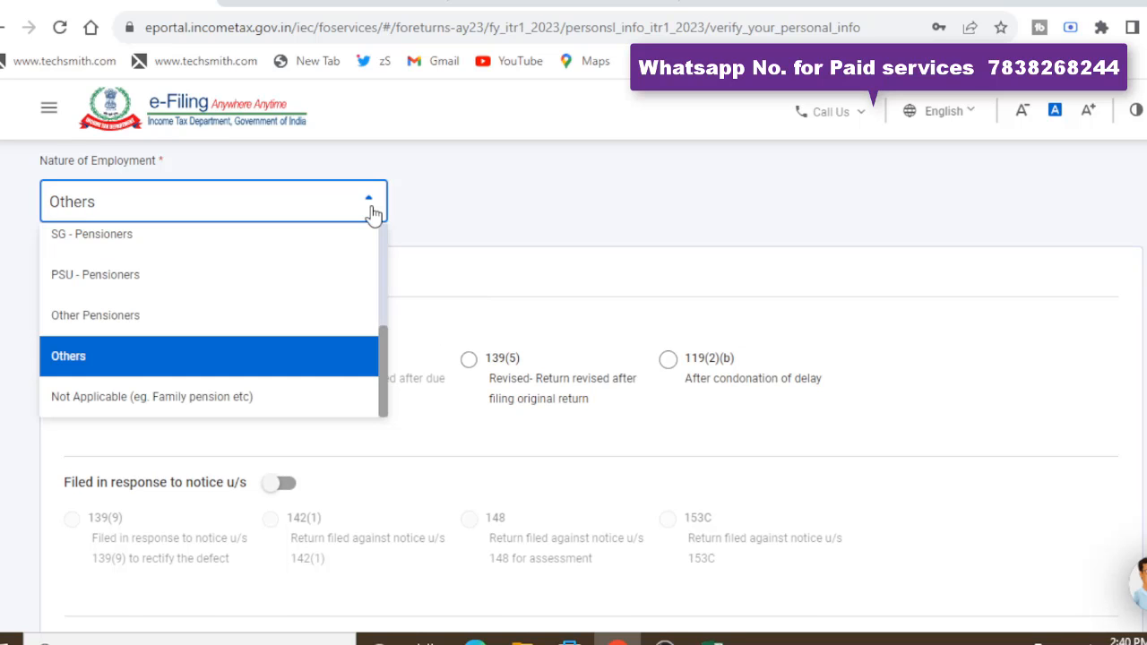
pyautogui.click(213, 334)
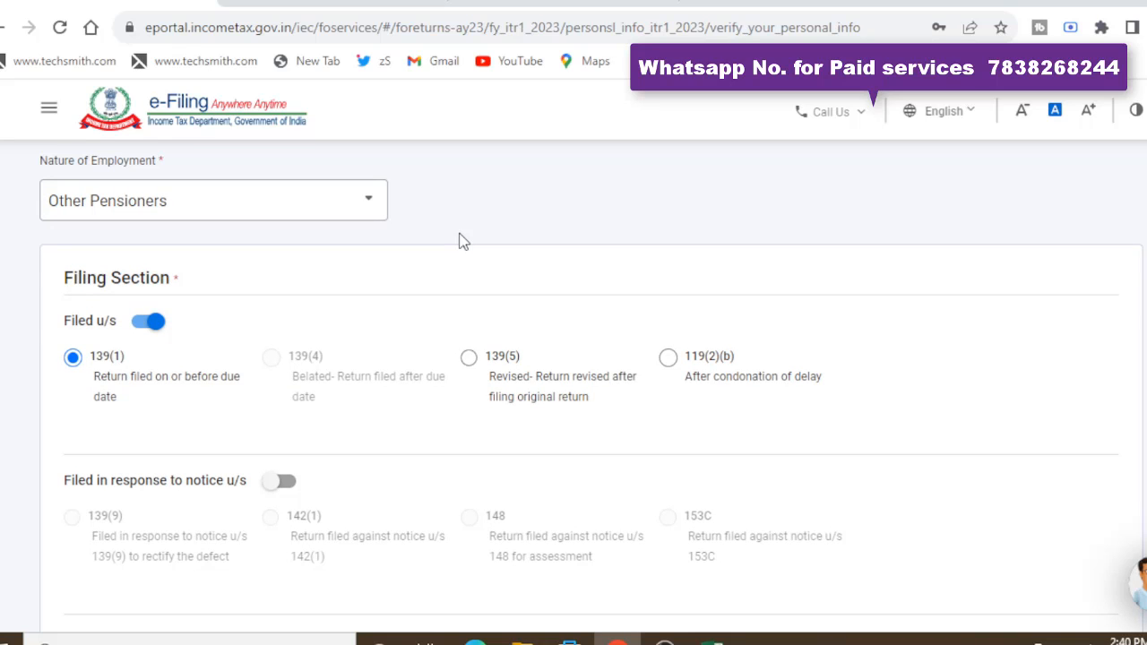
# Select the listed bank account for refund and confirm the Personal Information section
pyautogui.scroll(-1, 459, 240)
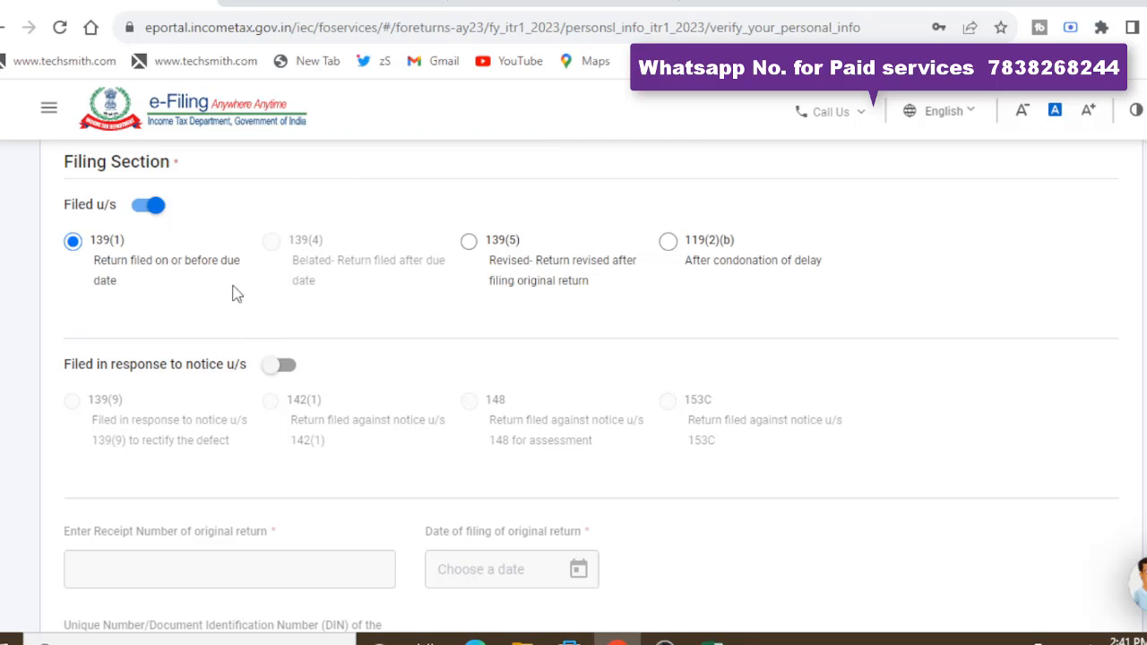
pyautogui.scroll(-7, 368, 290)
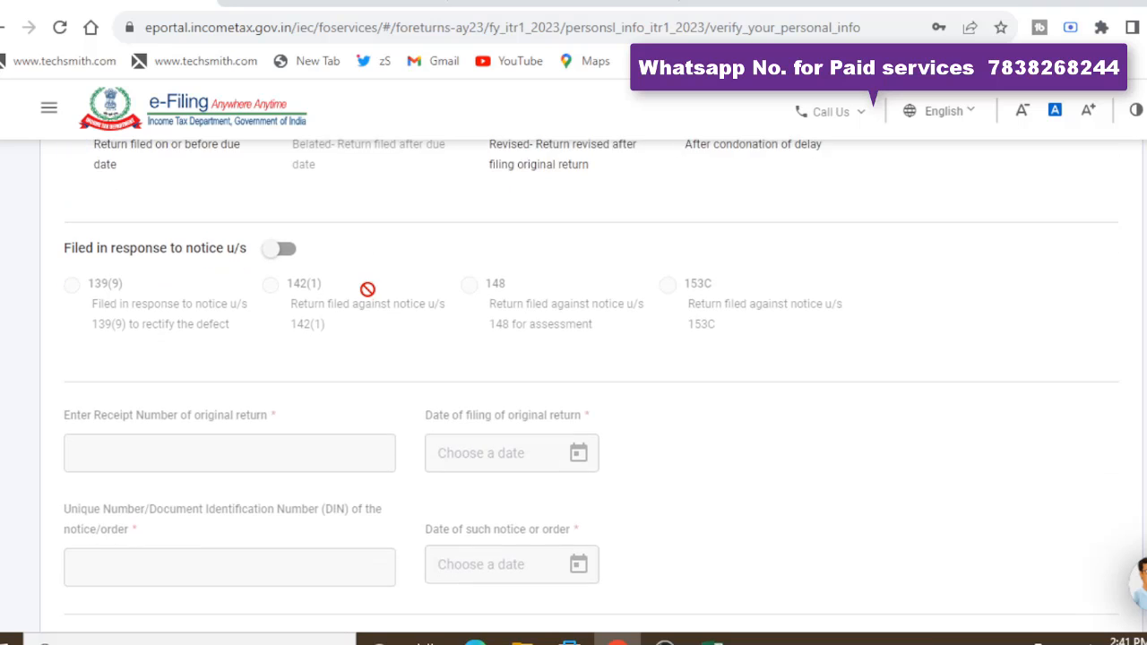
pyautogui.scroll(1, 369, 292)
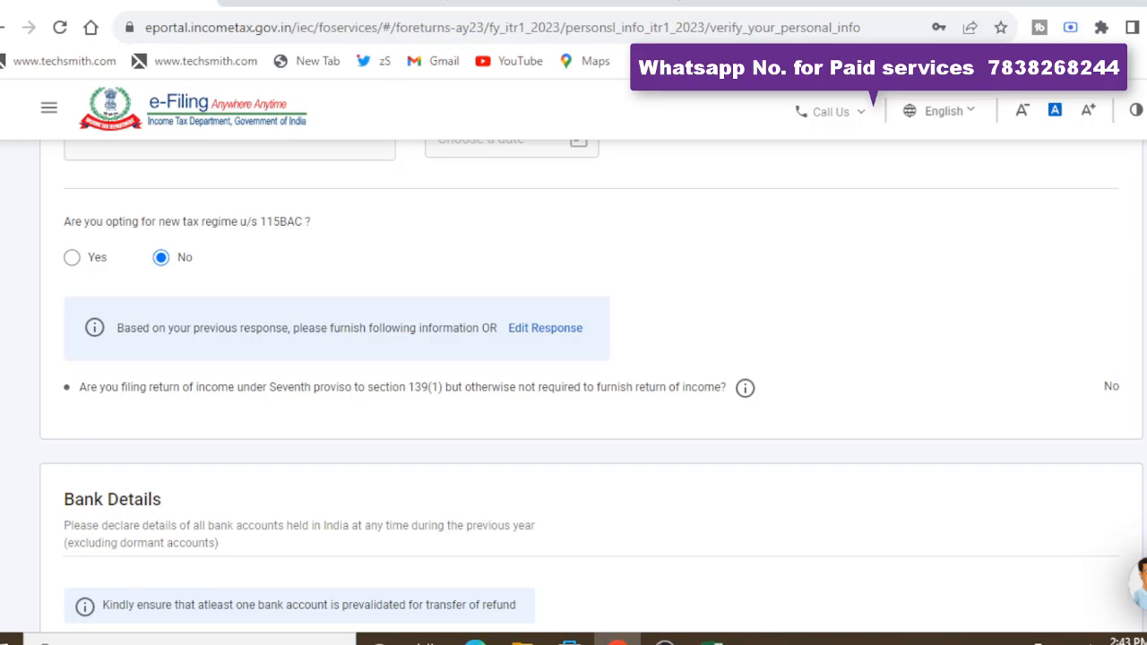
pyautogui.scroll(-4, 592, 385)
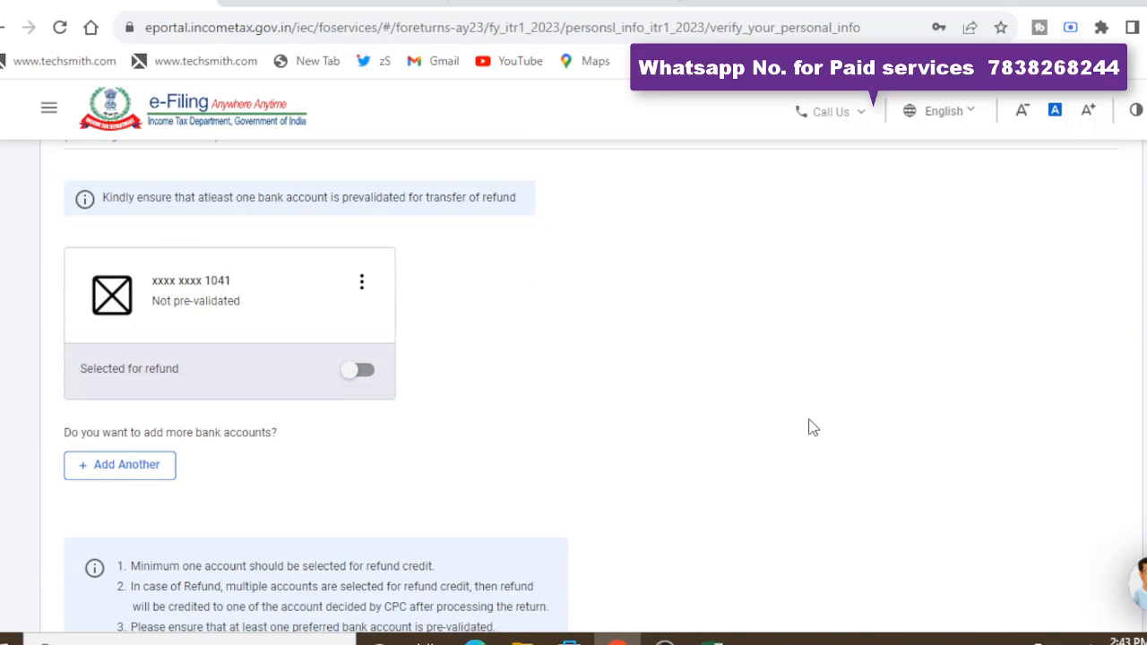
pyautogui.click(363, 373)
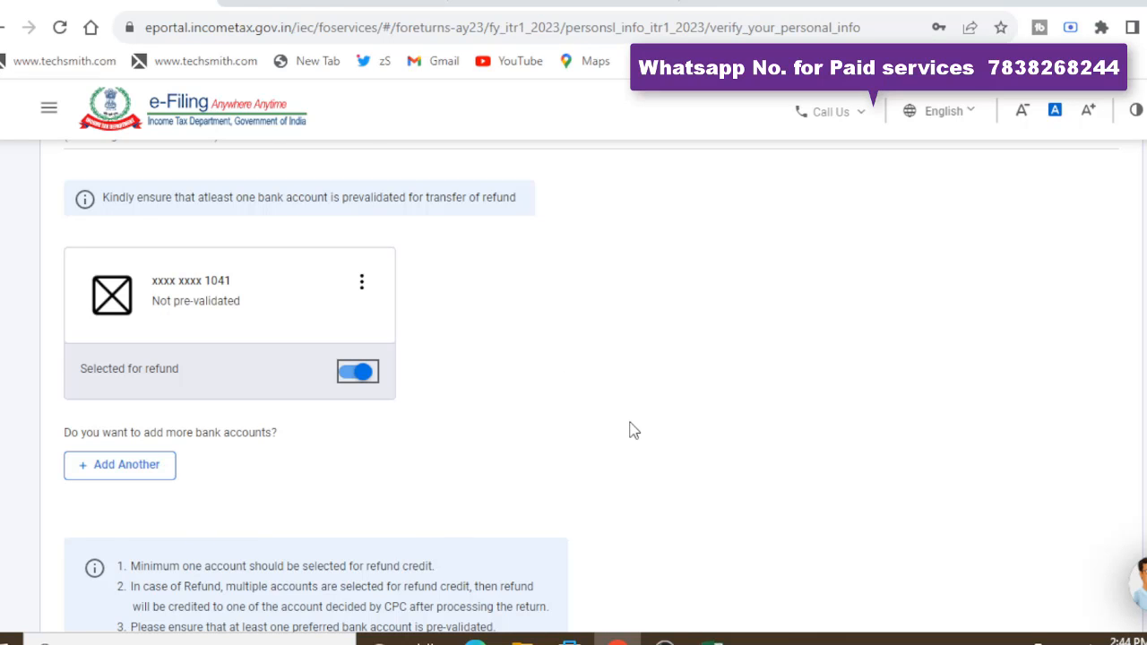
pyautogui.scroll(-3, 630, 431)
pyautogui.click(1093, 505)
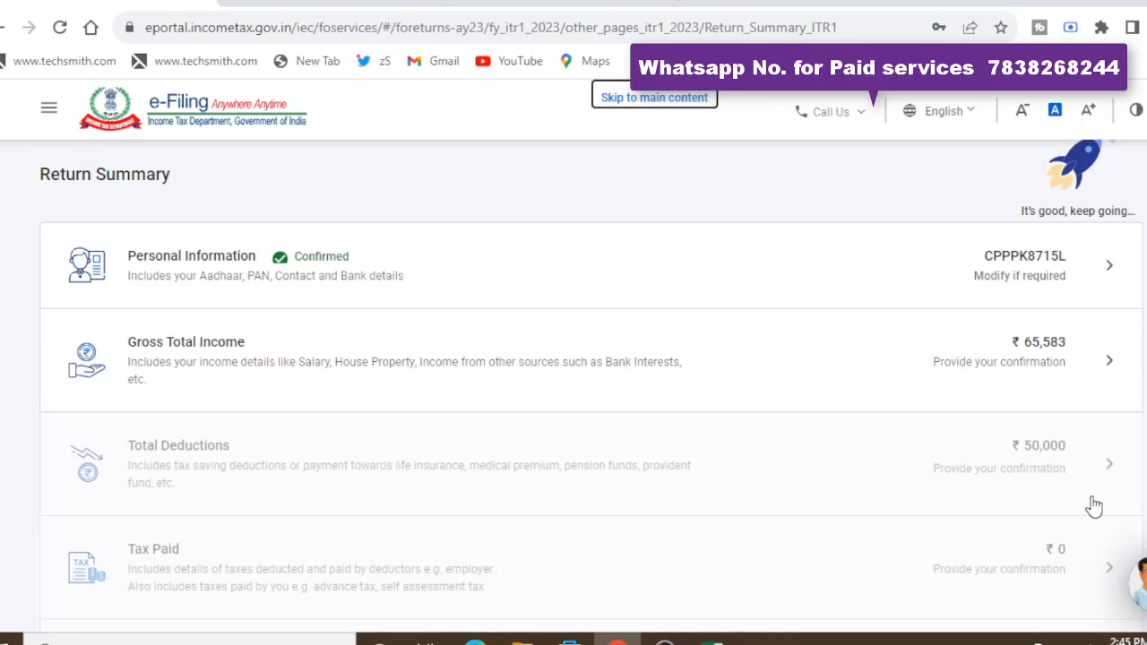
# Continue past the Gross Total Income salary exemption questions without answering and open Income from Salary for editing
pyautogui.click(592, 381)
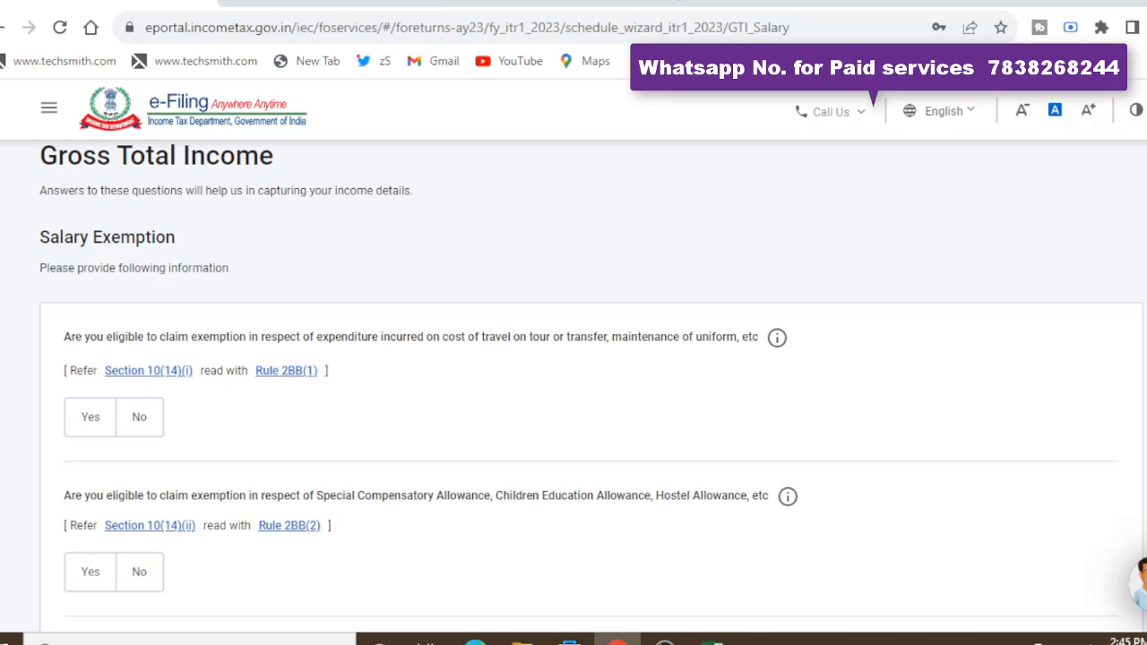
pyautogui.scroll(-6, 591, 381)
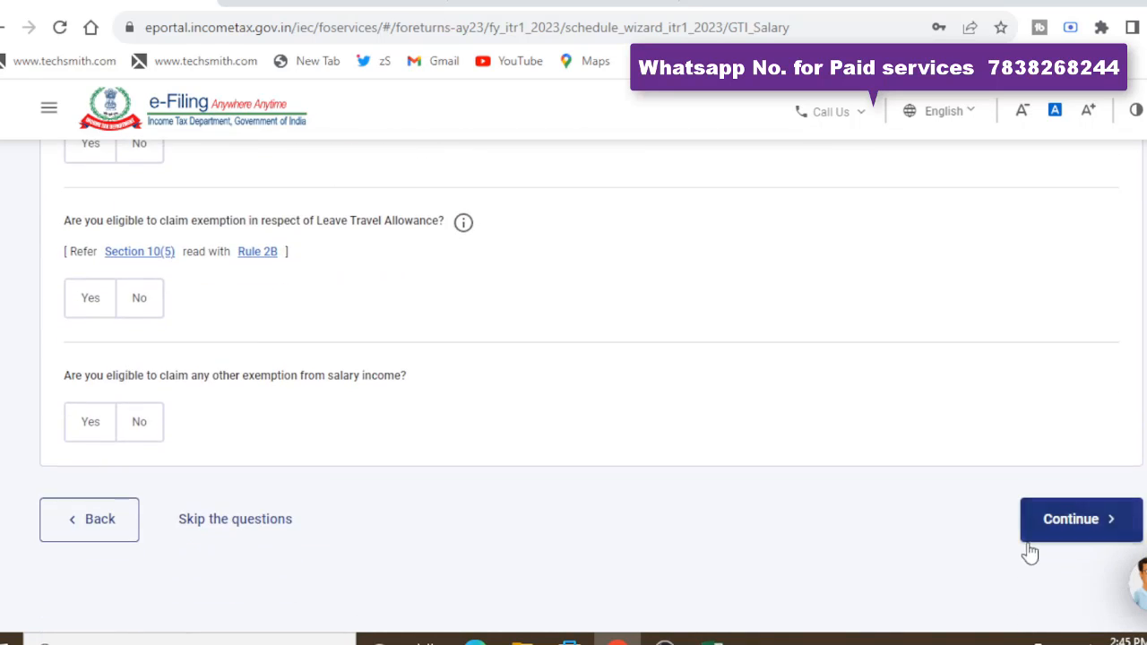
pyautogui.click(1082, 527)
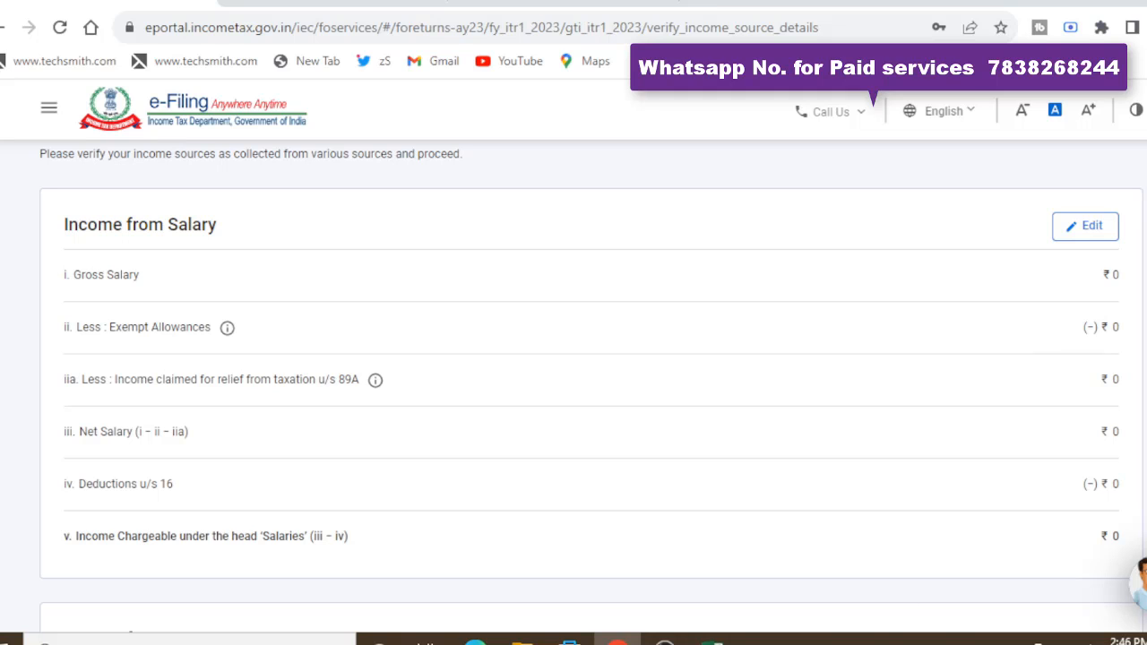
pyautogui.click(1079, 235)
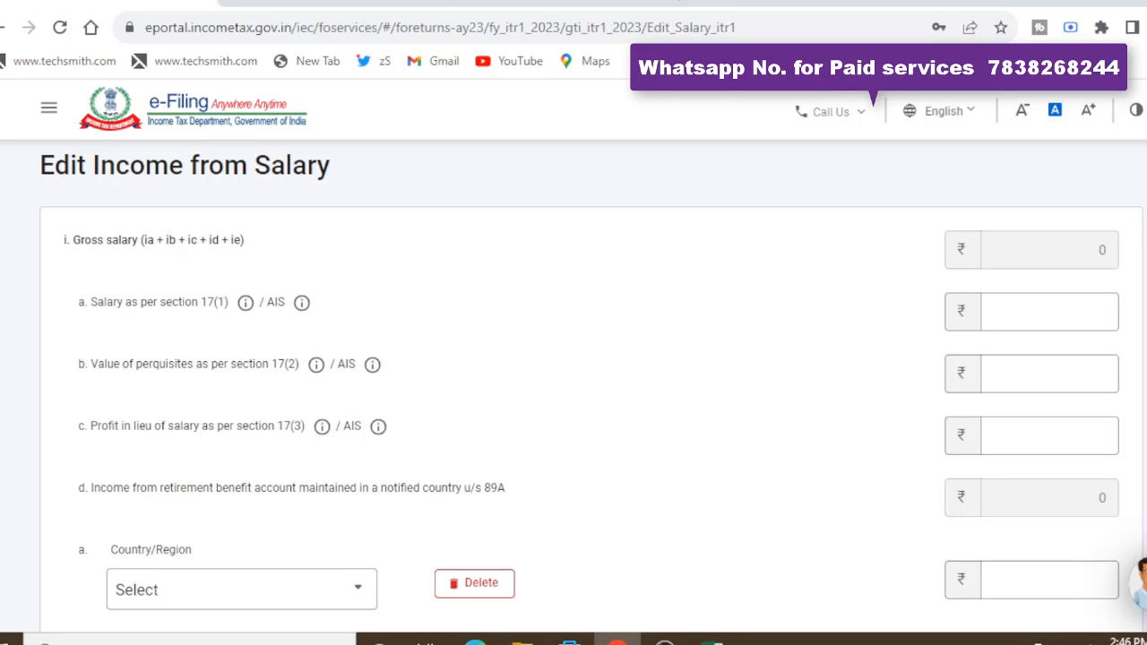
# Check the Taxpayer Information Summary on the AIS portal and return to the section 17(1) salary field of the return
pyautogui.click(331, 3)
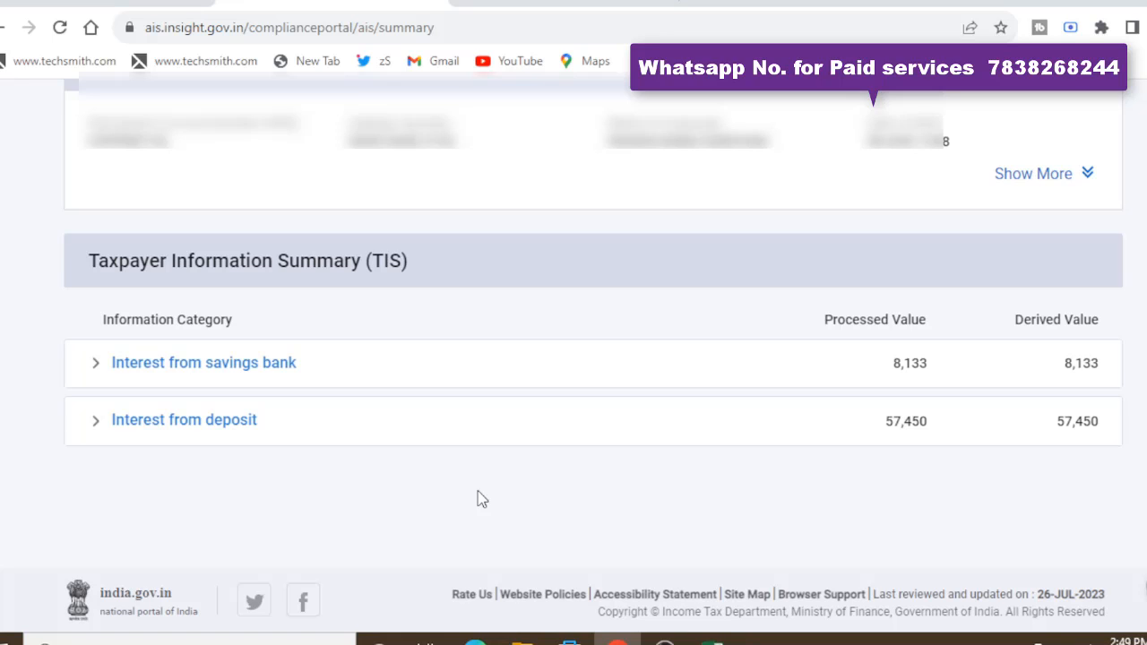
pyautogui.click(111, 3)
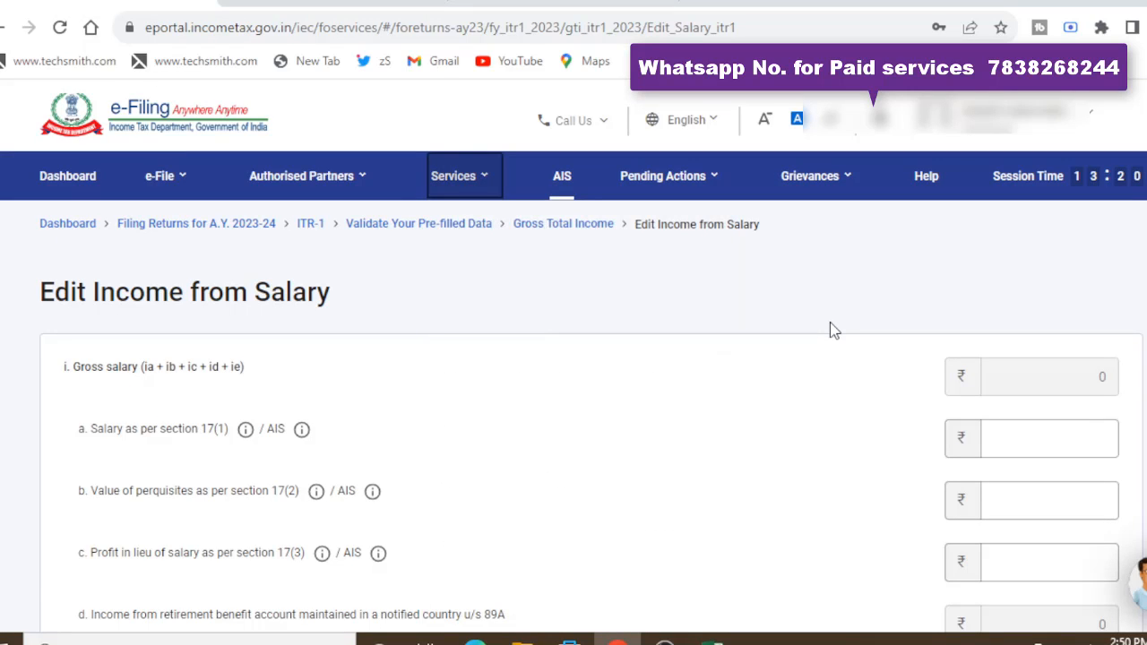
pyautogui.click(1013, 435)
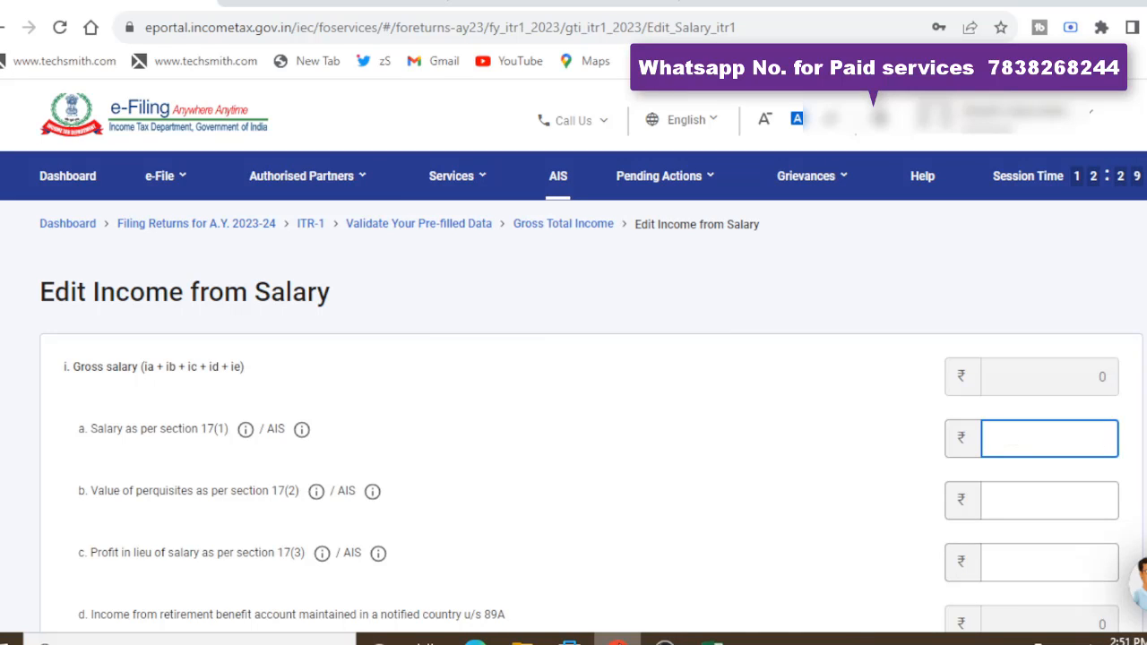
# Enter 3,60,000 as salary under section 17(1), and delete the blank country row and the blank exempt allowance row
pyautogui.scroll(-3, 912, 427)
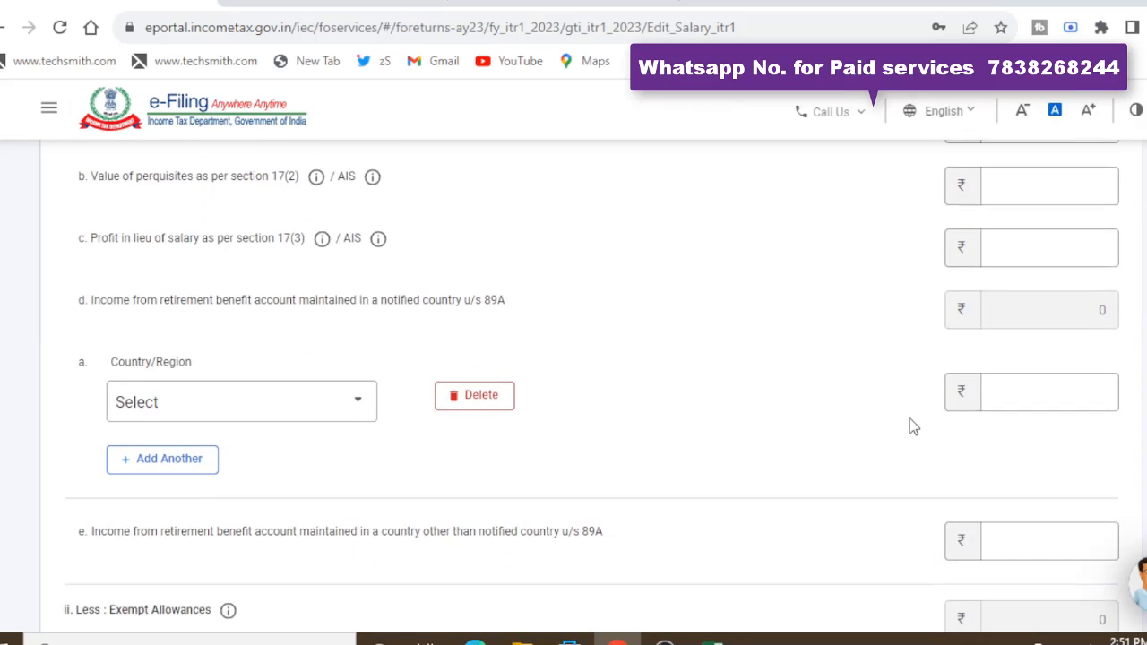
pyautogui.scroll(-1, 913, 427)
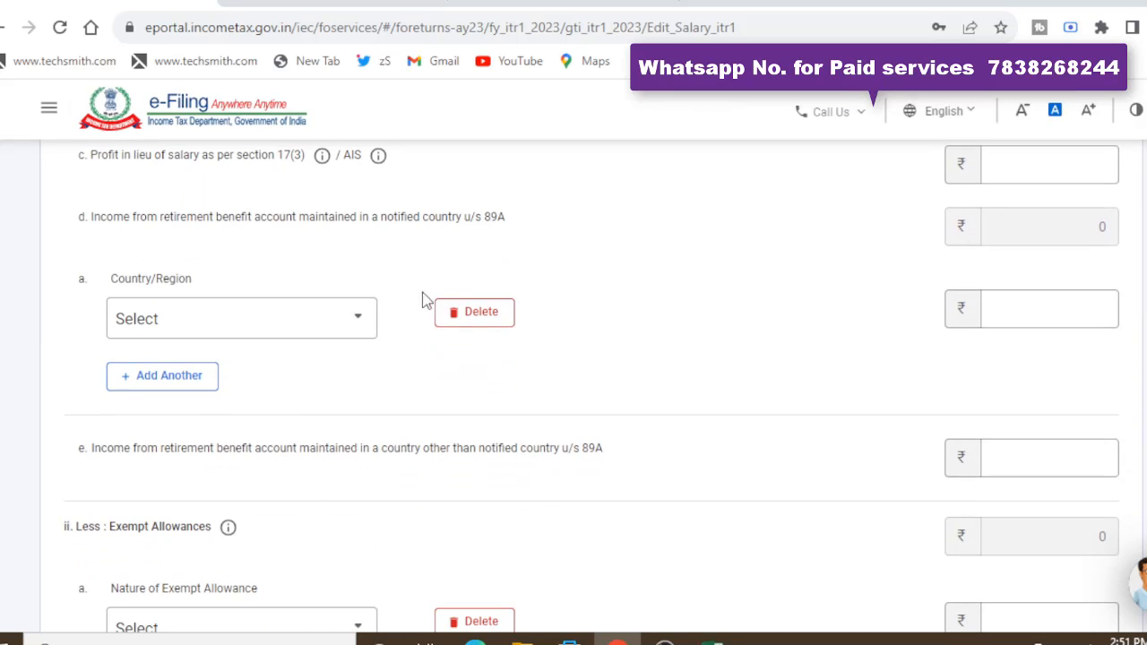
pyautogui.click(498, 325)
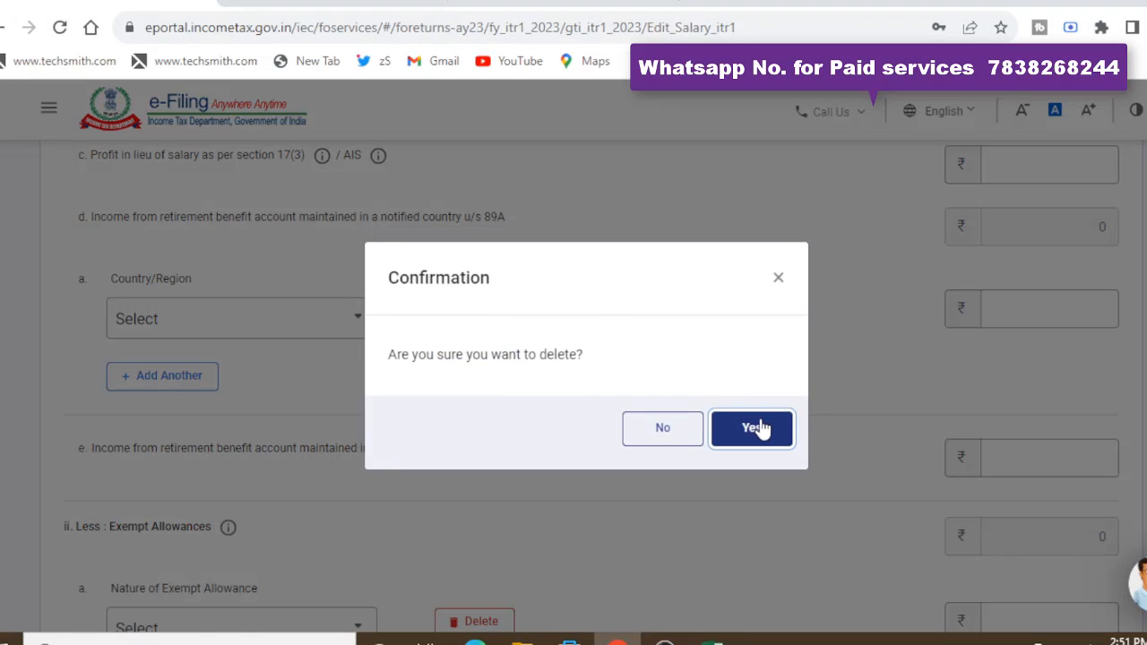
pyautogui.click(760, 421)
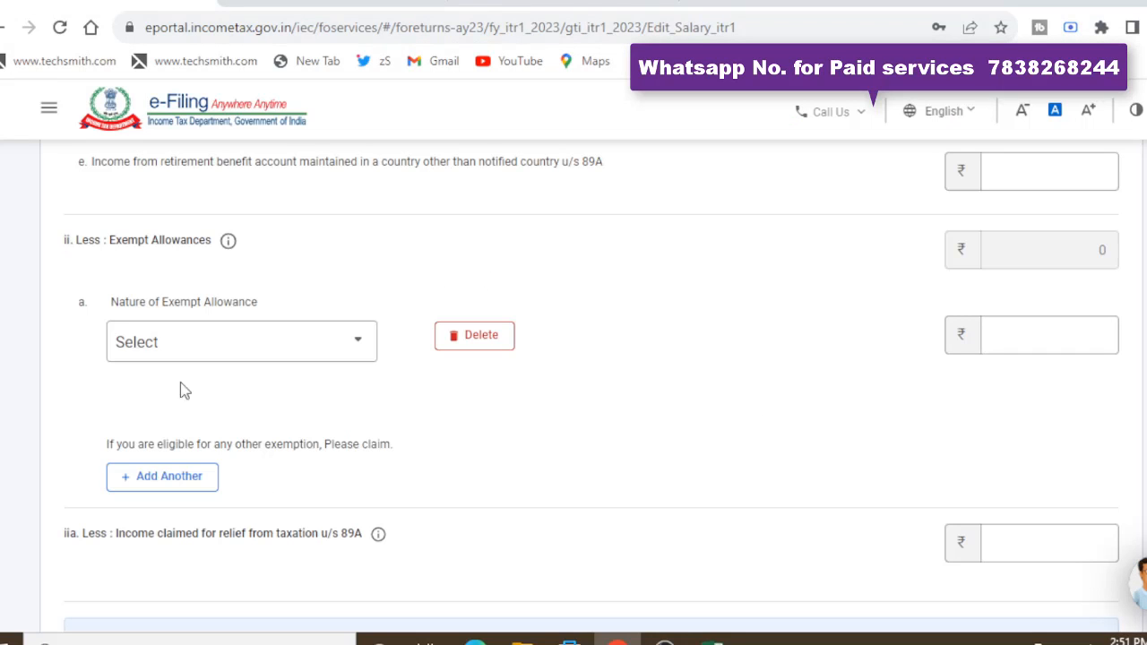
pyautogui.click(475, 331)
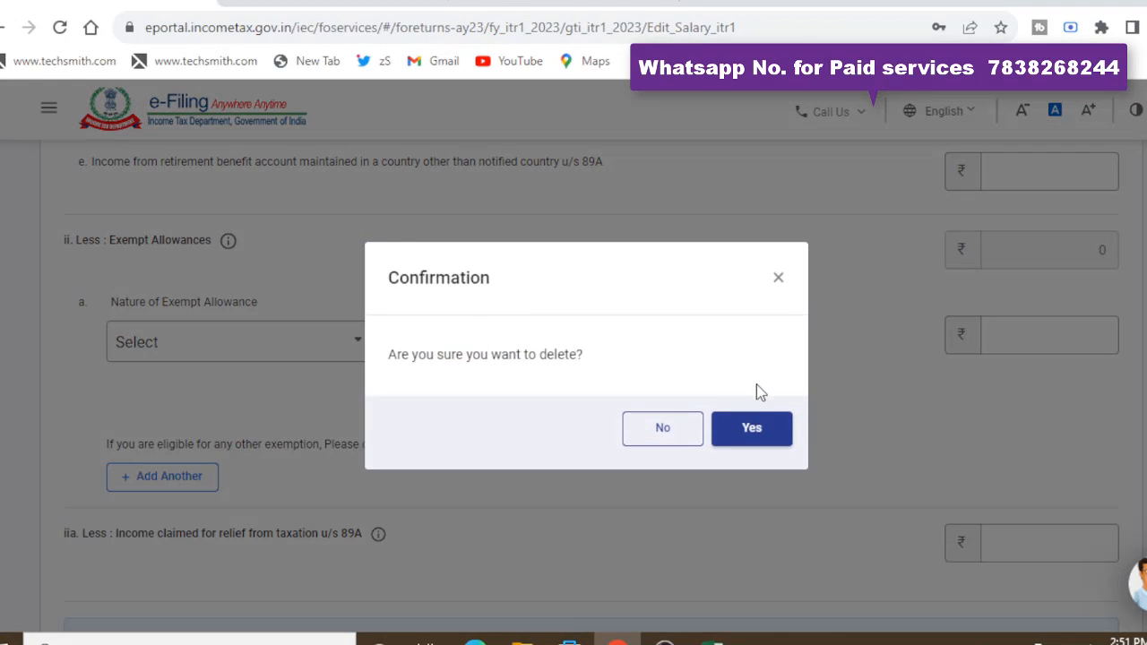
pyautogui.click(750, 429)
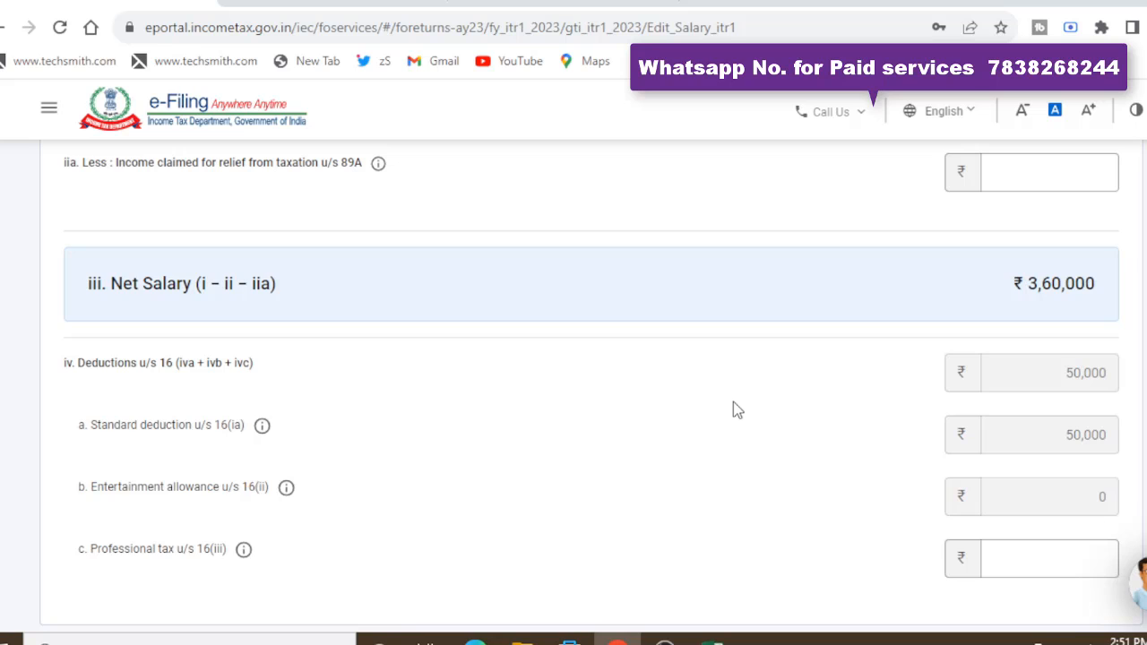
# Review the section 16 deductions and save the edited Income from Salary details
pyautogui.scroll(-2, 733, 410)
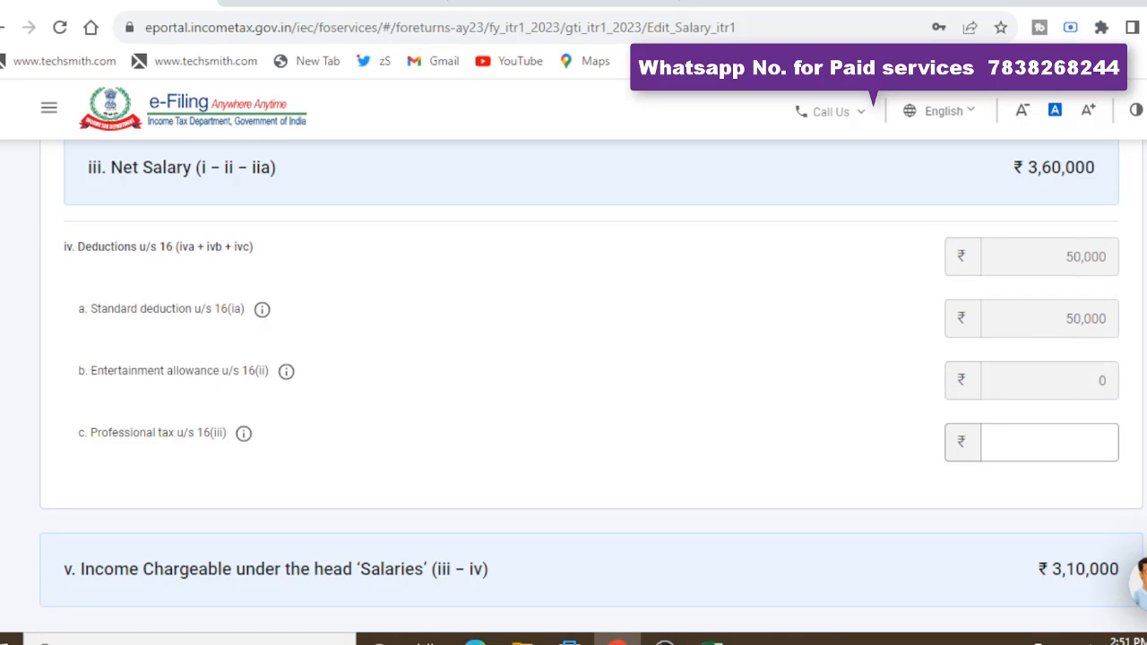
pyautogui.scroll(-4, 701, 403)
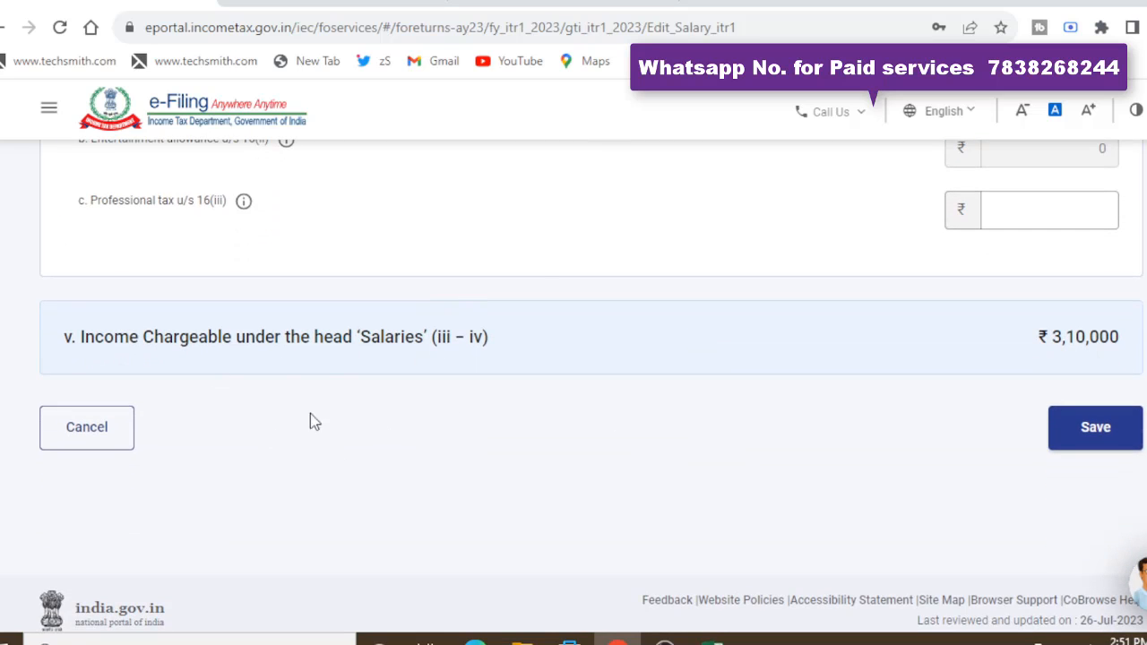
pyautogui.click(1083, 442)
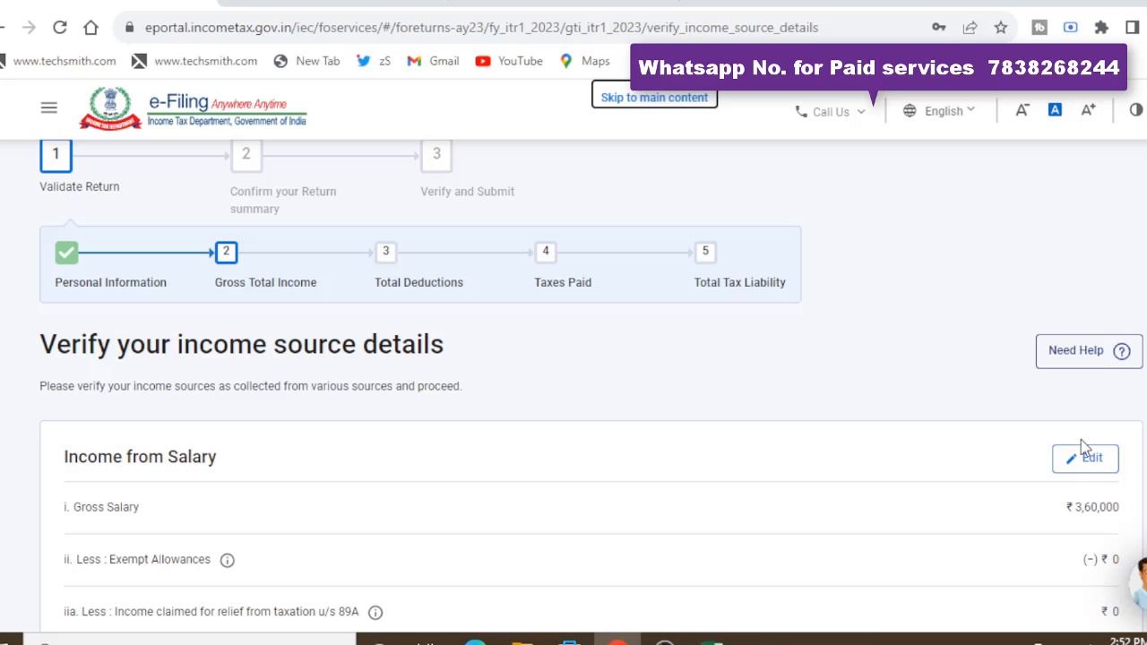
# Open the breakup details of Income from House Property to add a property
pyautogui.scroll(-3, 1085, 448)
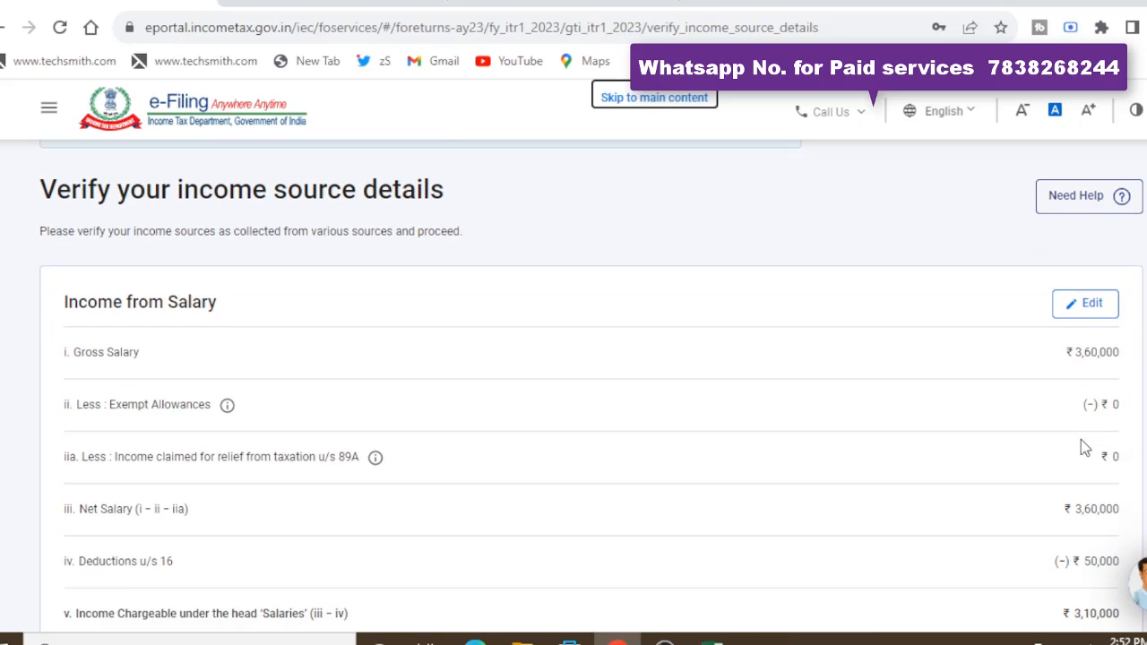
pyautogui.scroll(-8, 1085, 449)
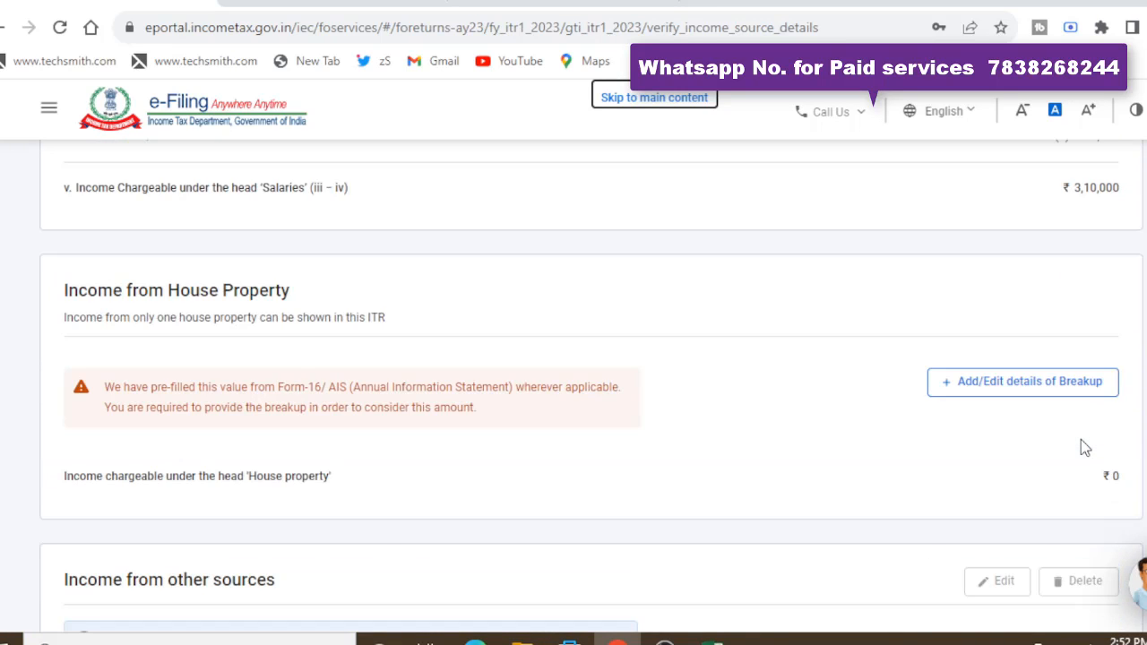
pyautogui.scroll(-1, 1081, 443)
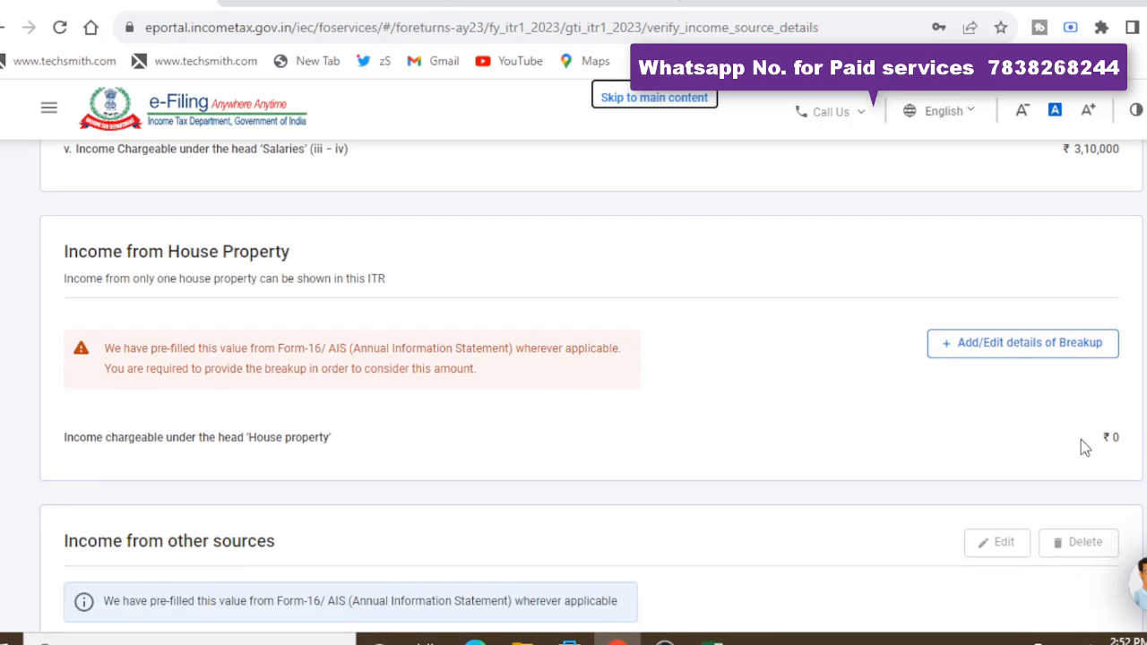
pyautogui.click(1035, 338)
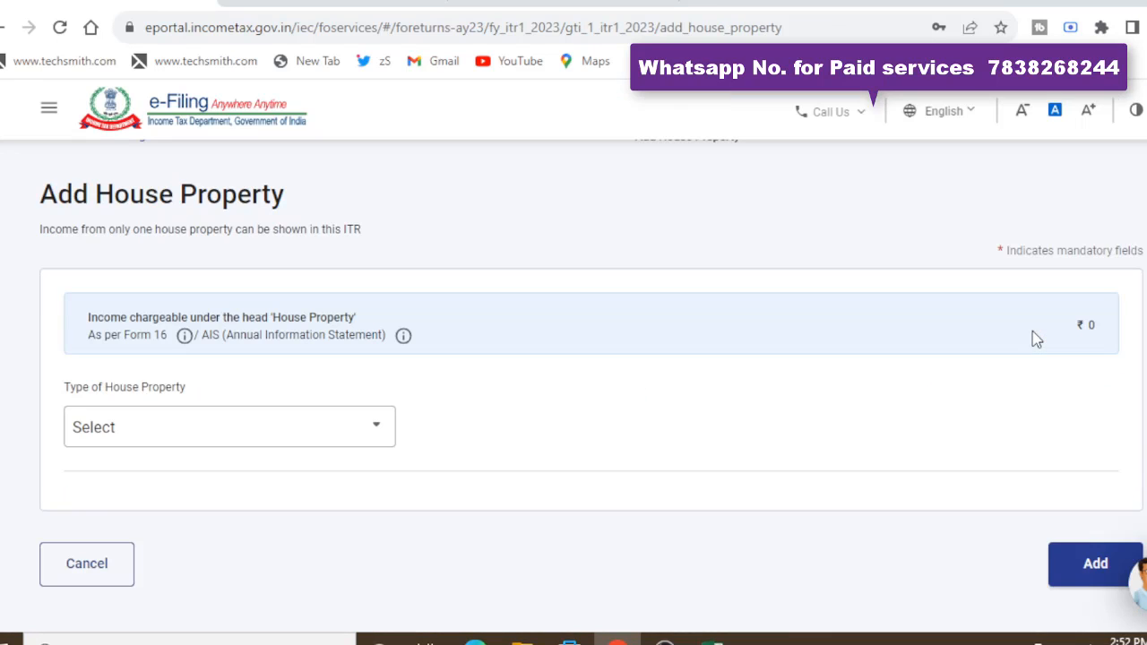
# Set the type of house property to Self Occupied and enter 65,000 as interest payable on borrowed capital
pyautogui.click(384, 428)
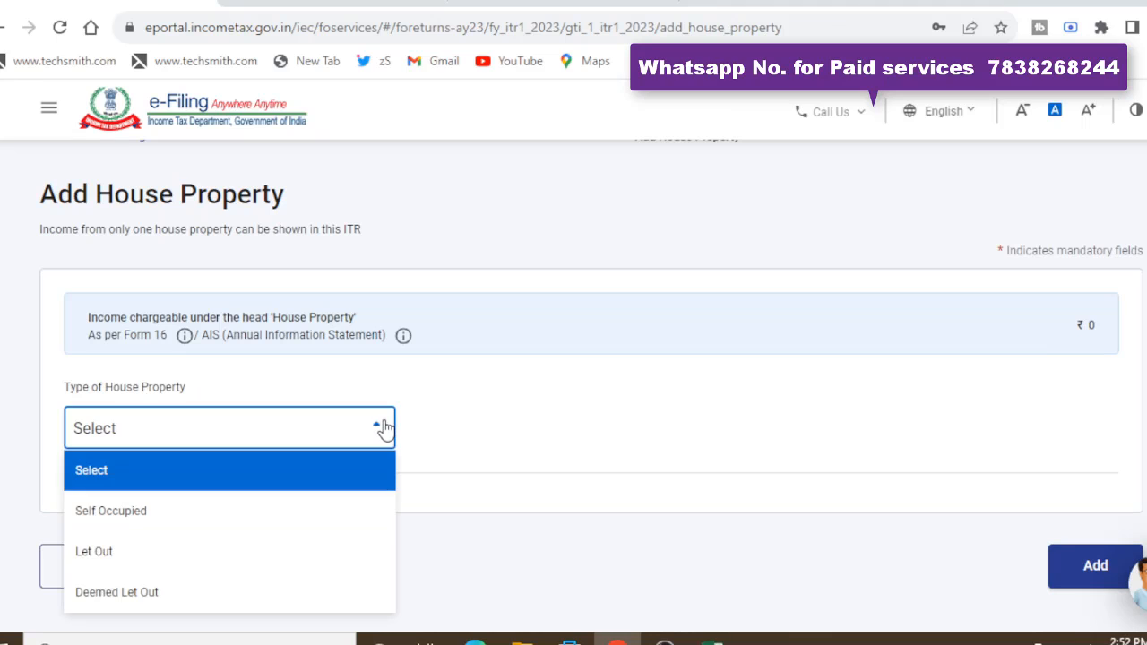
pyautogui.press('Down')
pyautogui.press('Down')
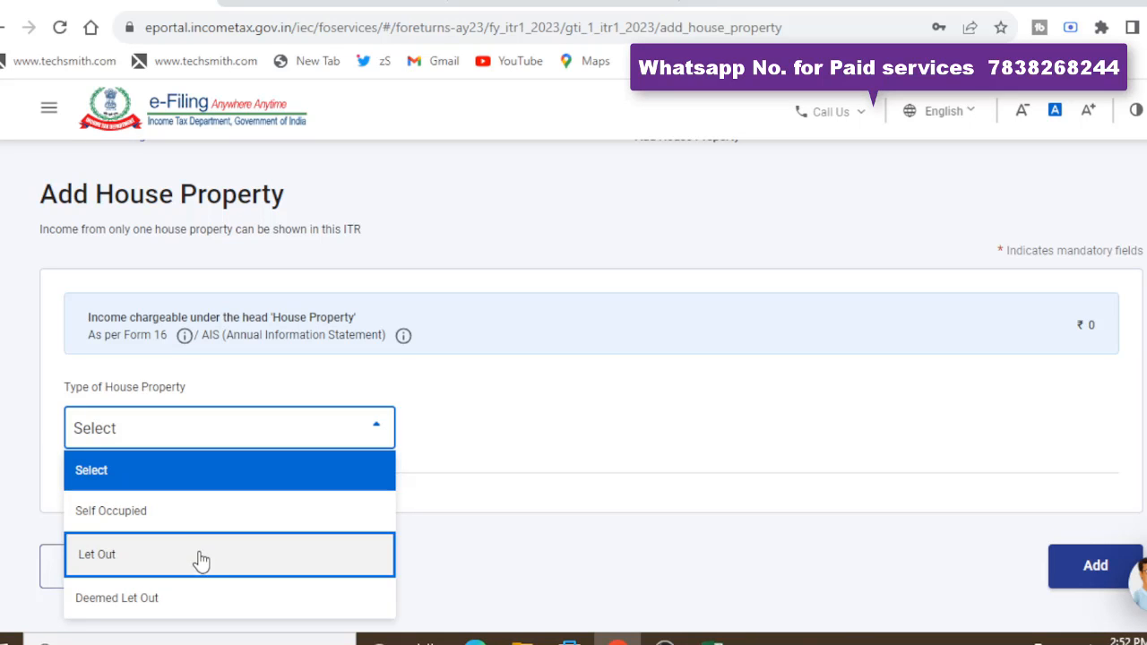
pyautogui.click(180, 515)
pyautogui.scroll(-1, 517, 390)
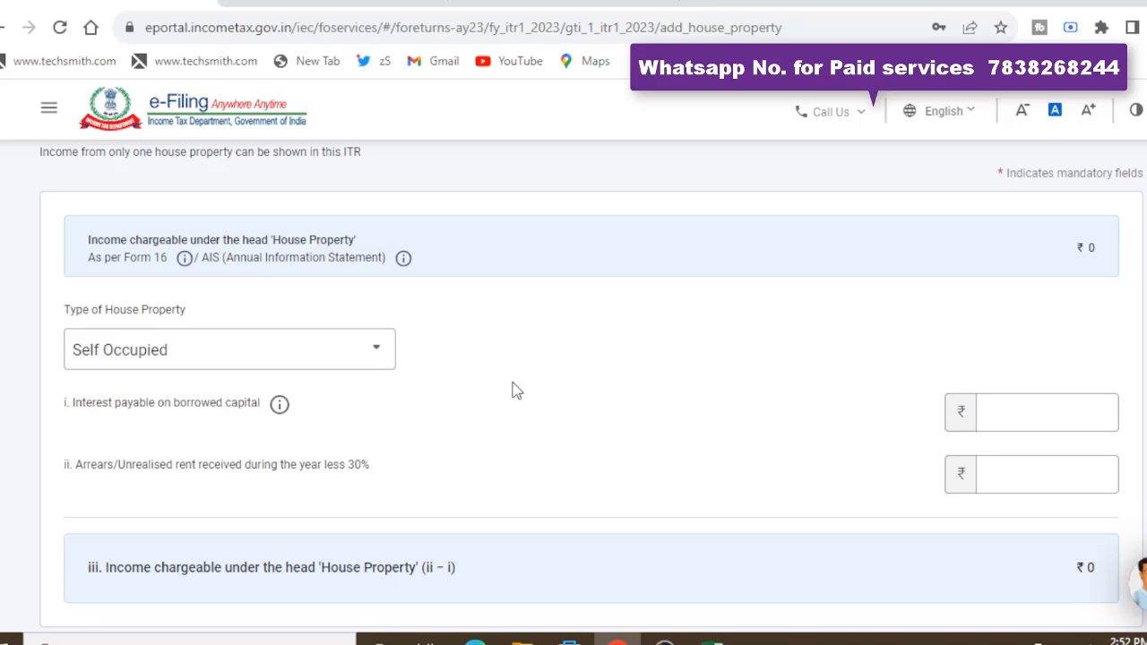
pyautogui.click(1019, 412)
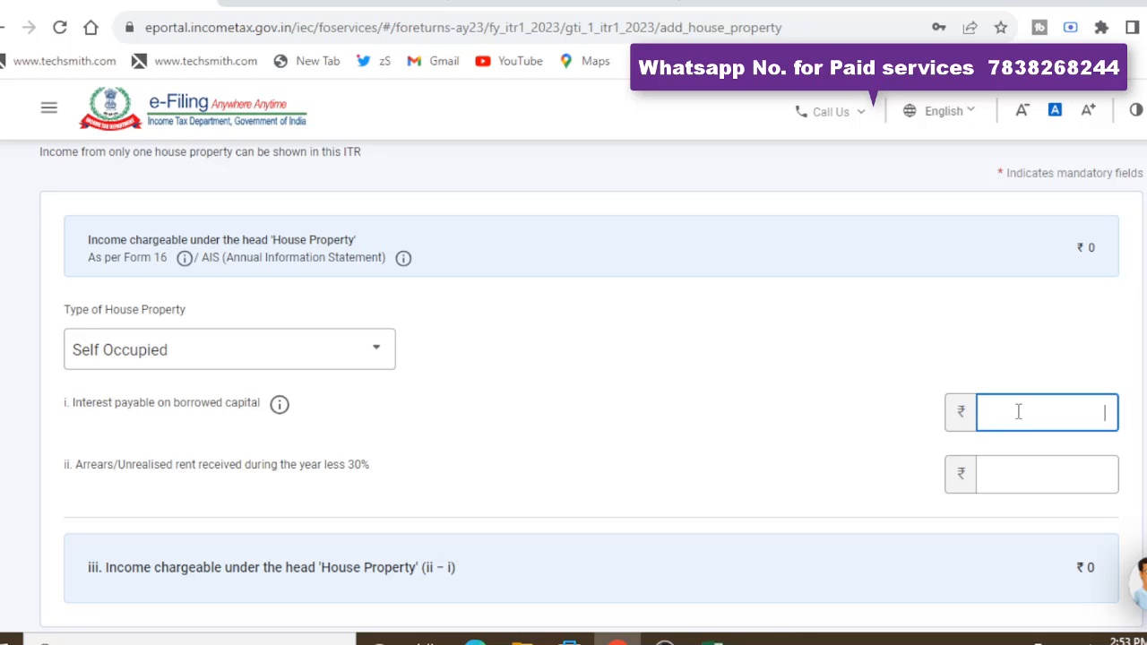
pyautogui.write('6')
pyautogui.write('5,000')
pyautogui.click(886, 401)
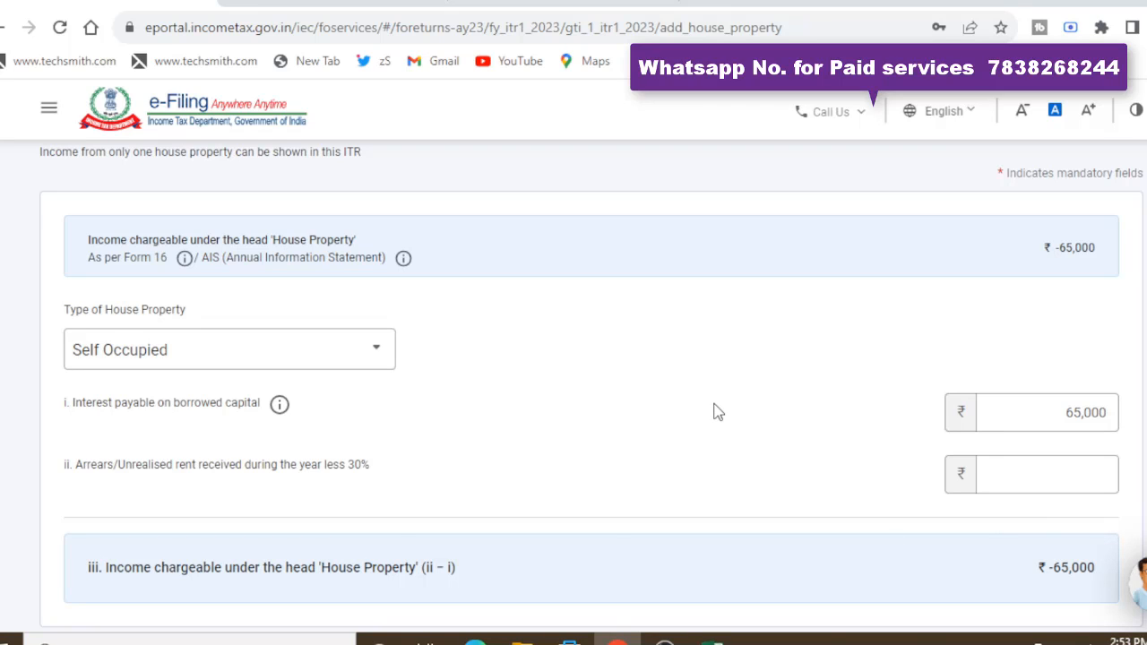
# Change the type of house property to Let Out and enter 1,80,000 as gross rent received during the year
pyautogui.click(370, 354)
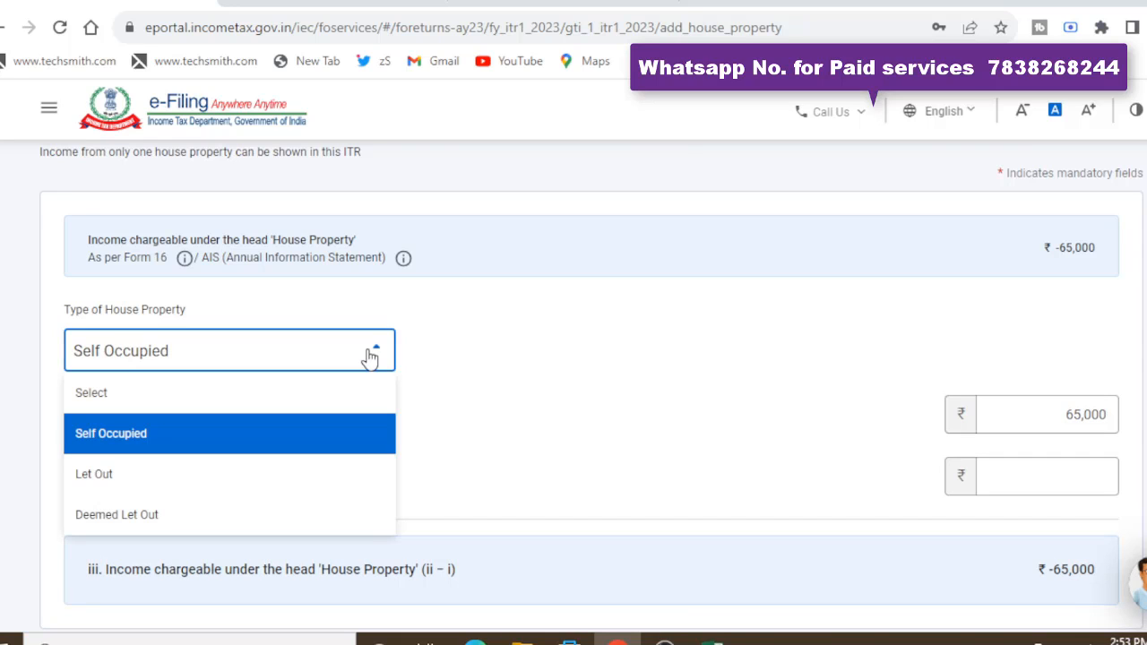
pyautogui.click(255, 477)
pyautogui.scroll(-2, 515, 451)
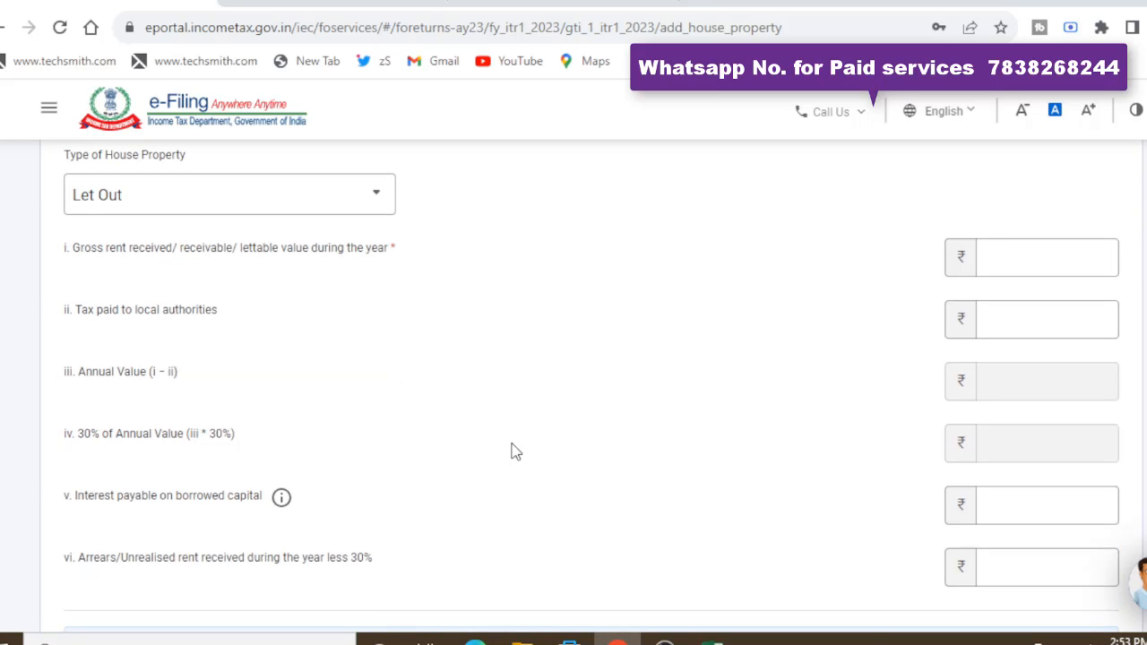
pyautogui.click(979, 244)
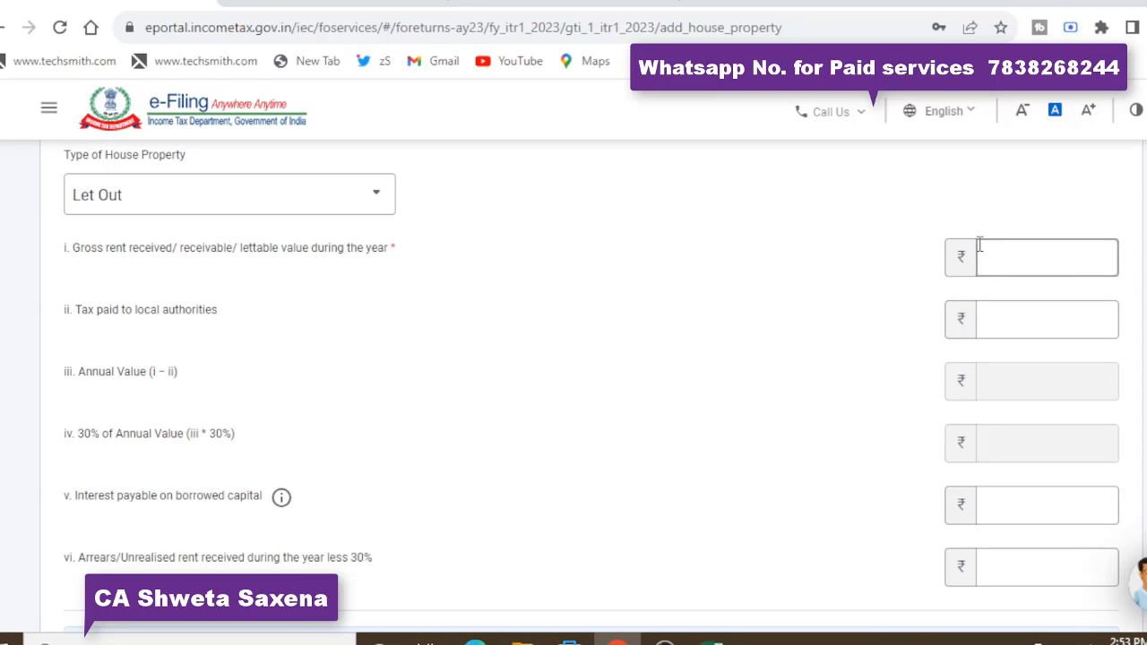
pyautogui.click(996, 256)
pyautogui.write('180000')
pyautogui.click(869, 321)
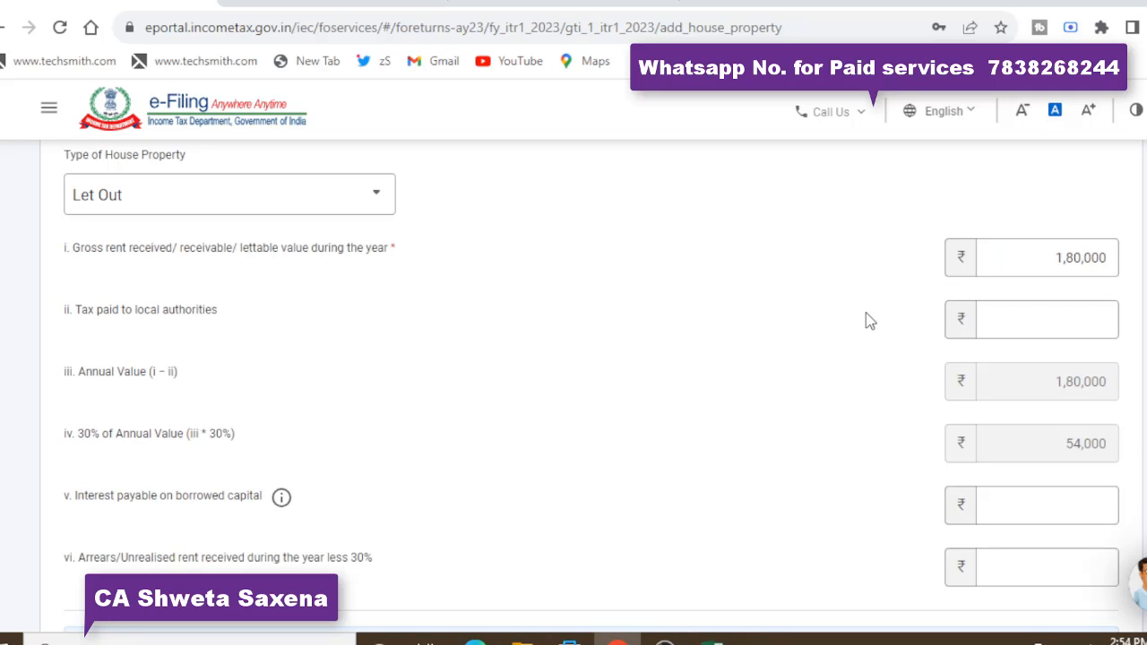
# Check the let-out property's annual value and chargeable income, and add the property to the return
pyautogui.scroll(-1, 870, 321)
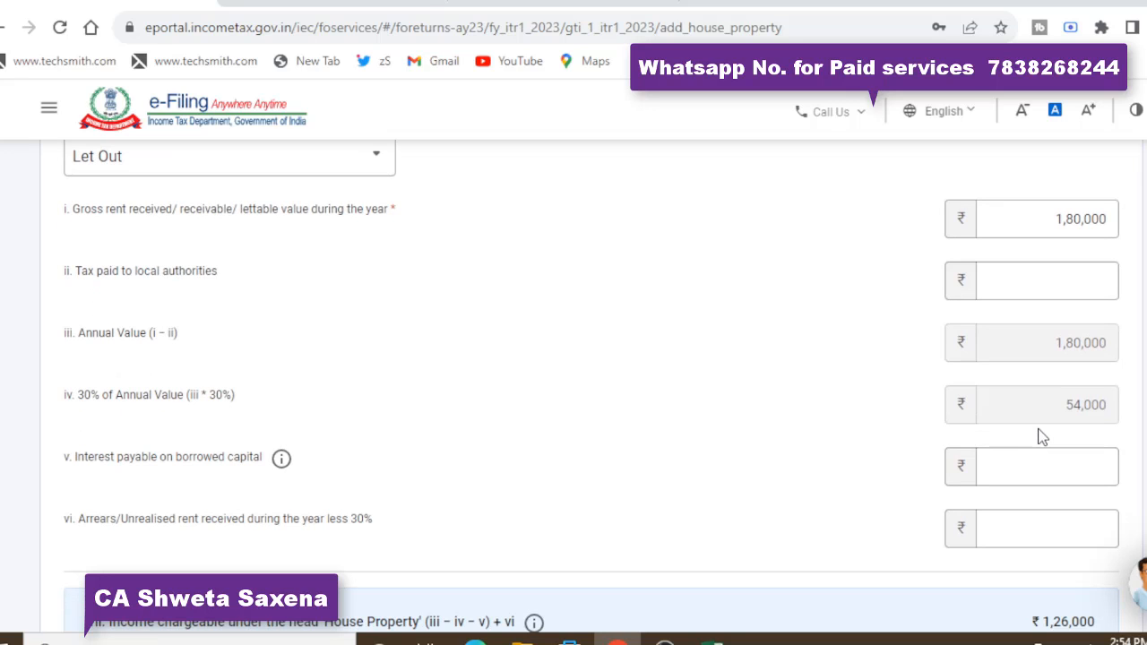
pyautogui.scroll(-2, 591, 386)
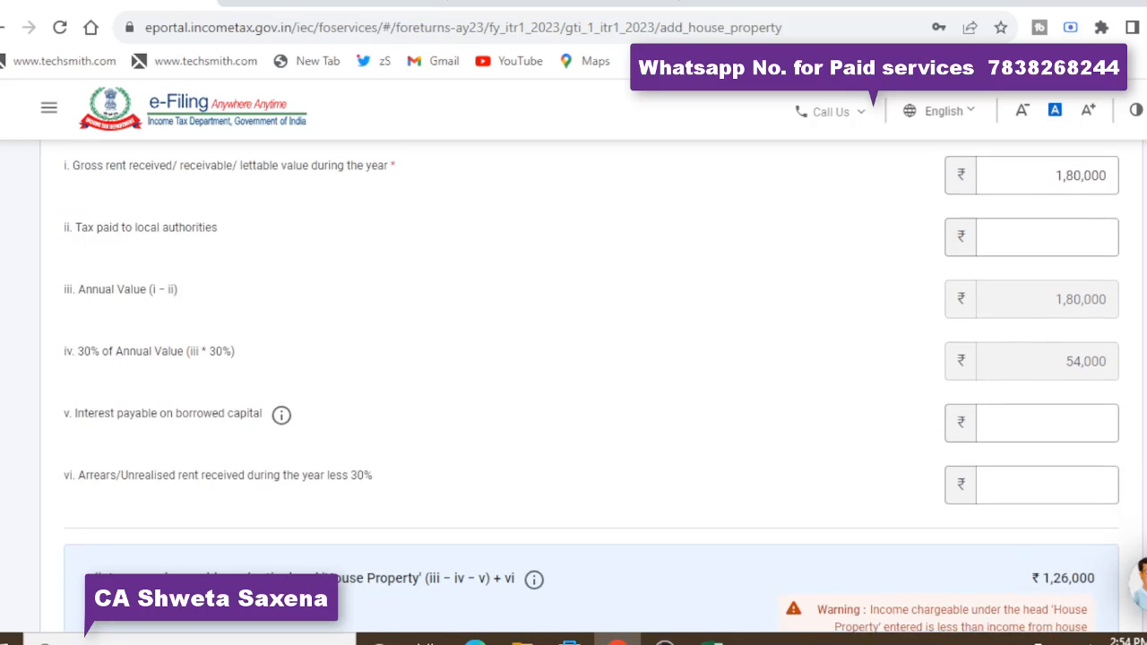
pyautogui.scroll(-1, 591, 385)
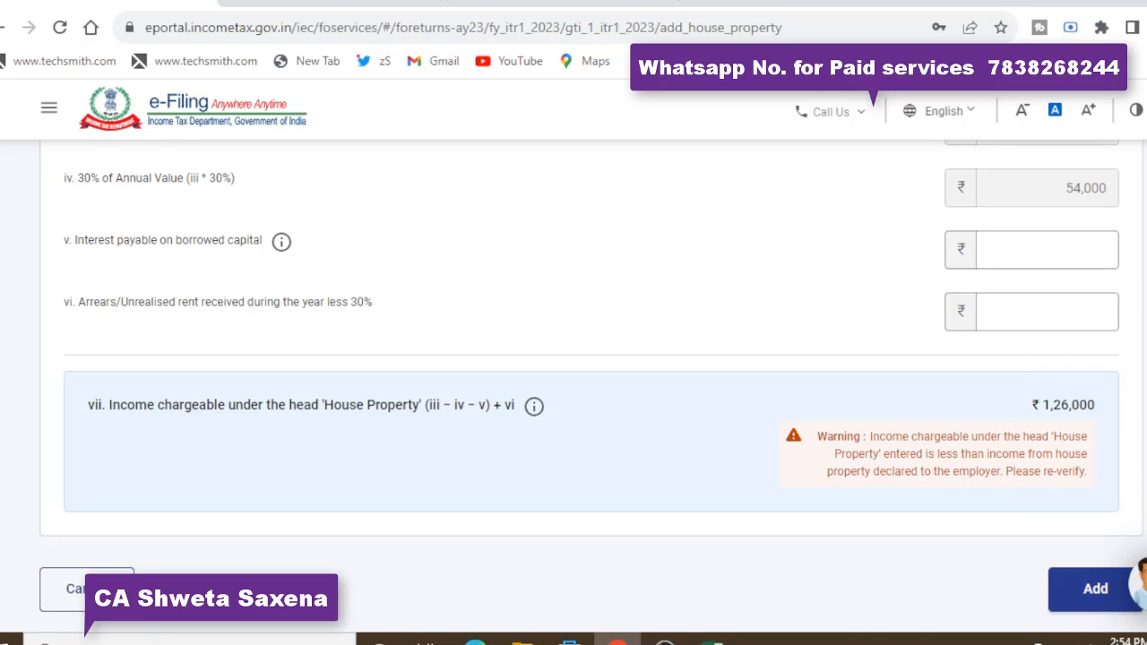
pyautogui.scroll(-1, 591, 358)
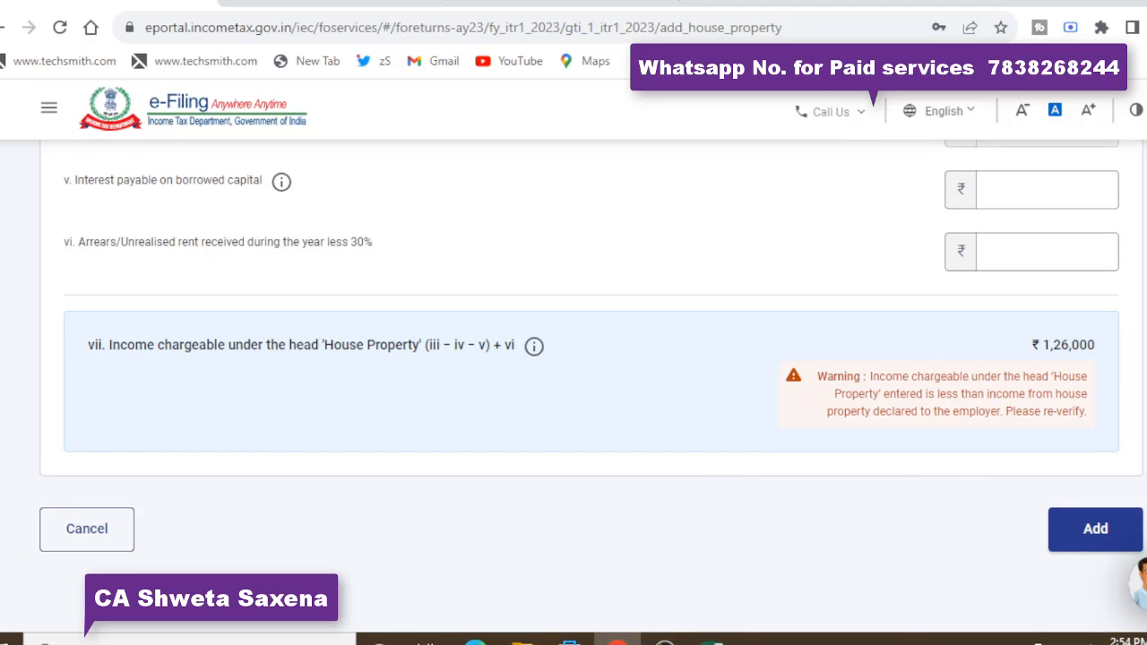
pyautogui.scroll(4, 592, 359)
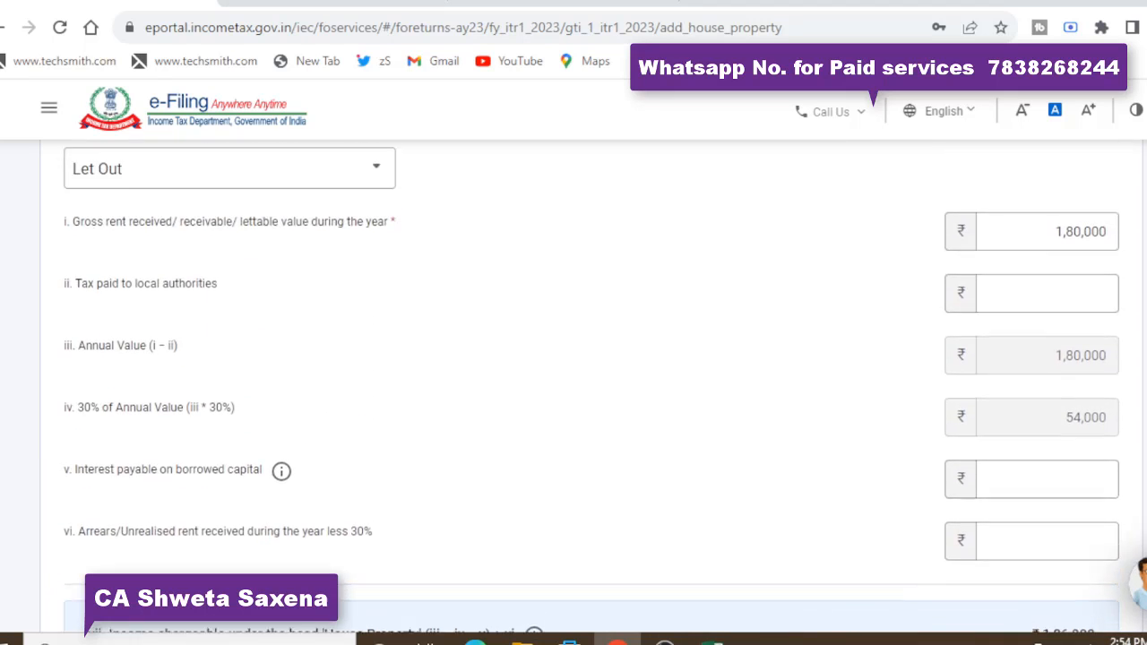
pyautogui.scroll(1, 591, 359)
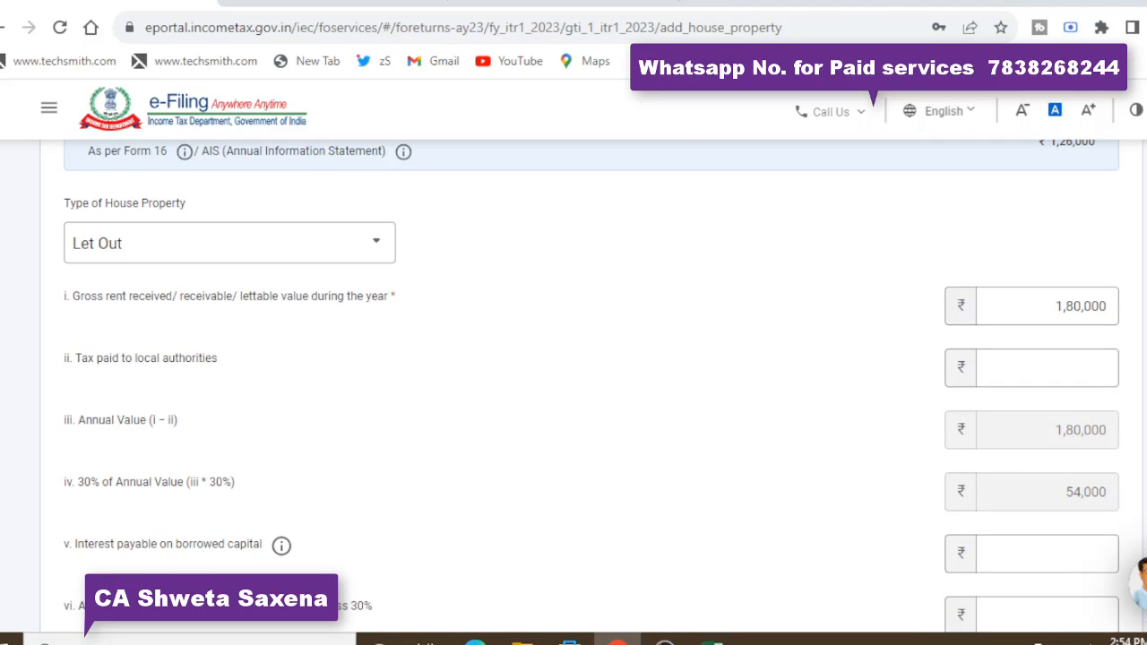
pyautogui.scroll(-2, 592, 385)
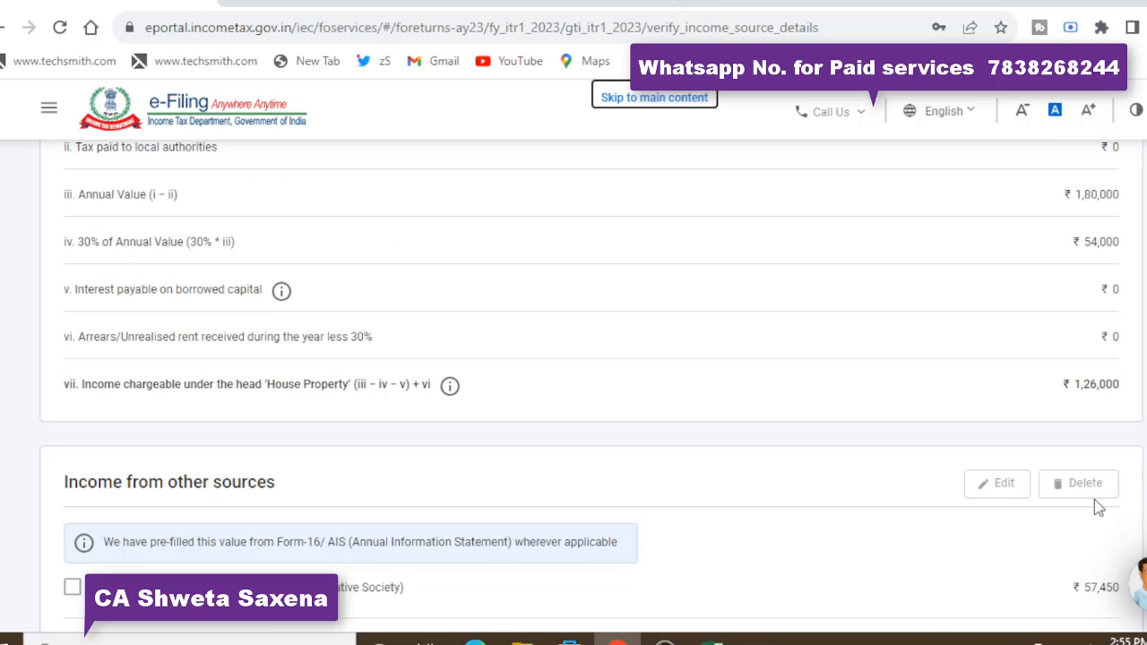
# Review the pre-filled interest under Income from other sources, the Gross Total Income and the Exempt Income section
pyautogui.scroll(-1, 1094, 499)
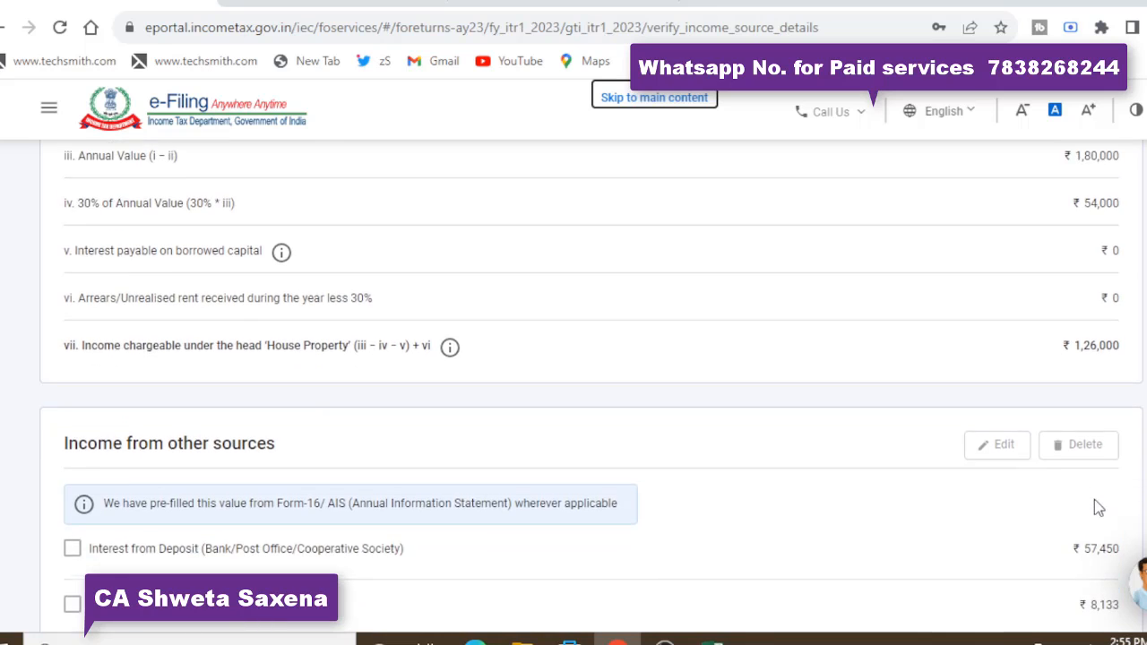
pyautogui.scroll(-4, 1095, 501)
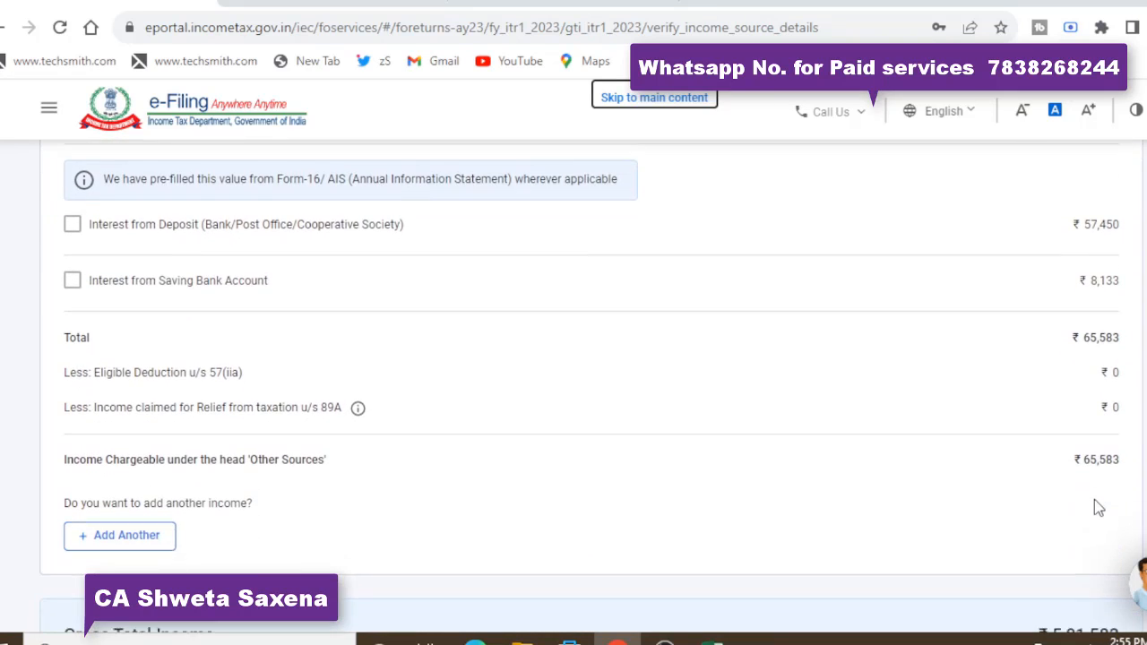
pyautogui.scroll(-1, 1099, 508)
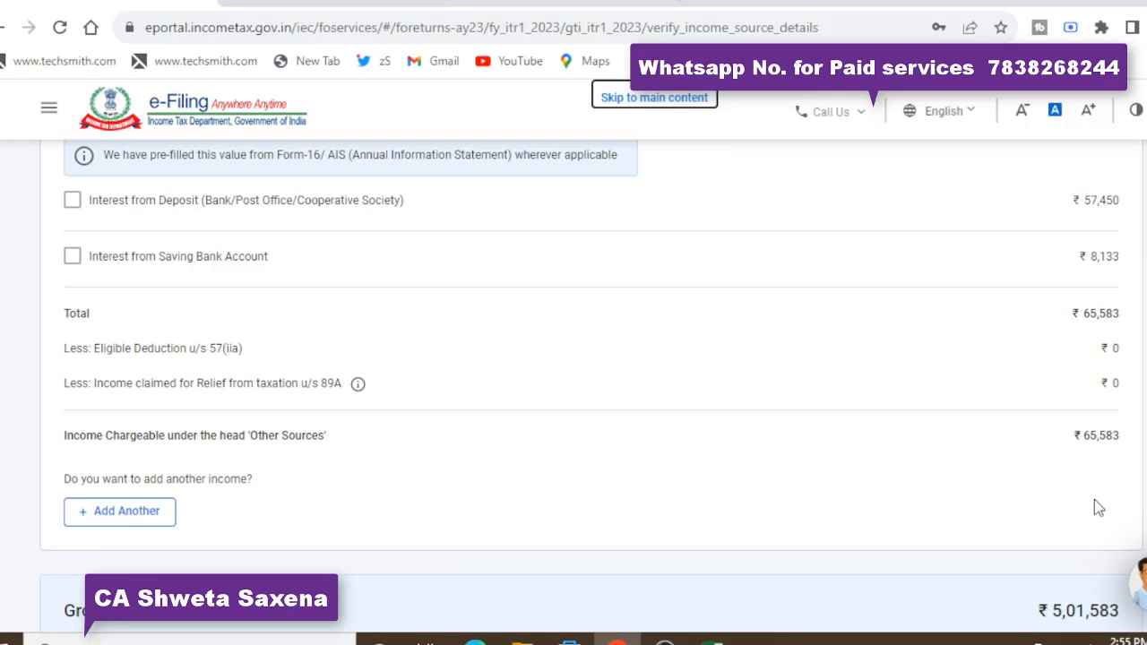
pyautogui.scroll(1, 1099, 509)
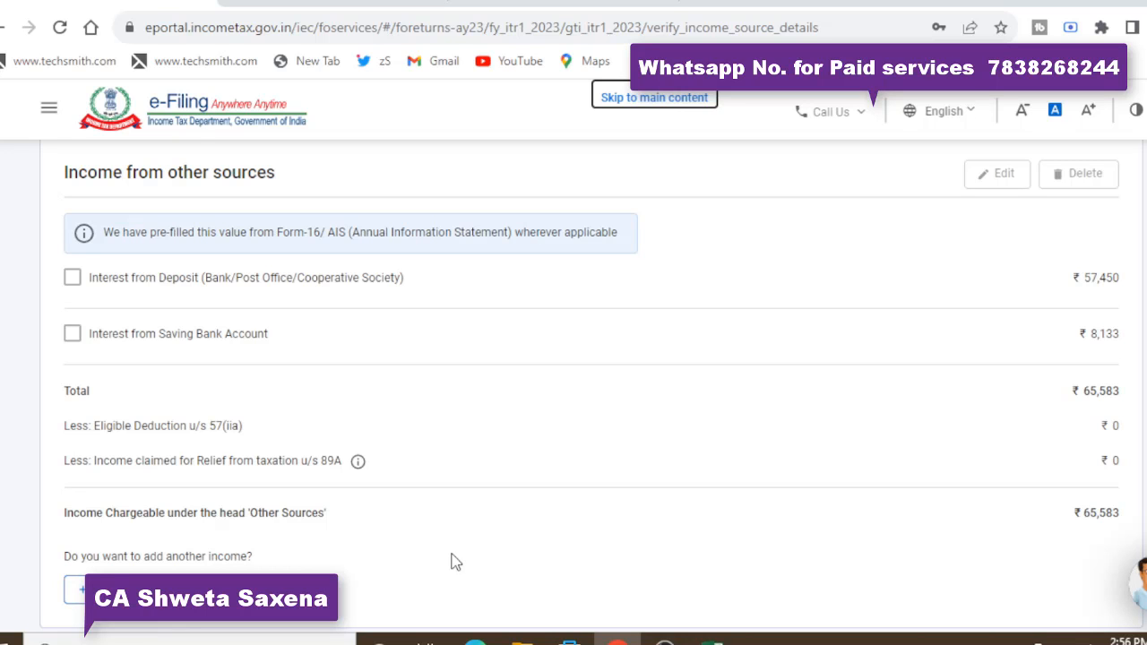
pyautogui.scroll(-5, 524, 474)
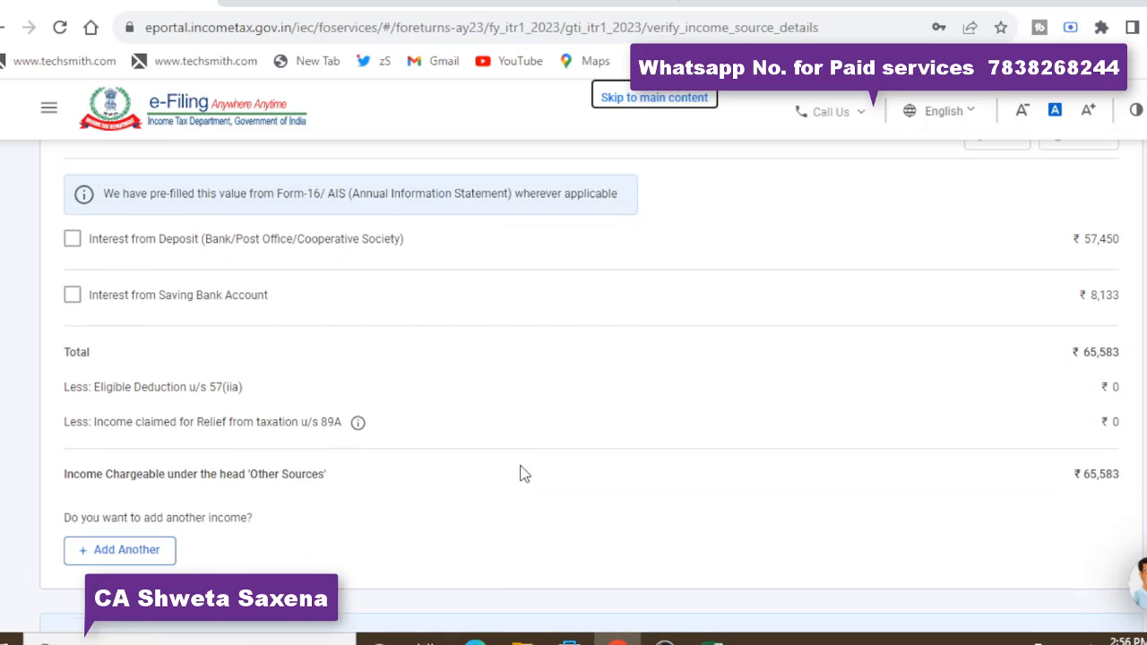
pyautogui.scroll(-2, 525, 474)
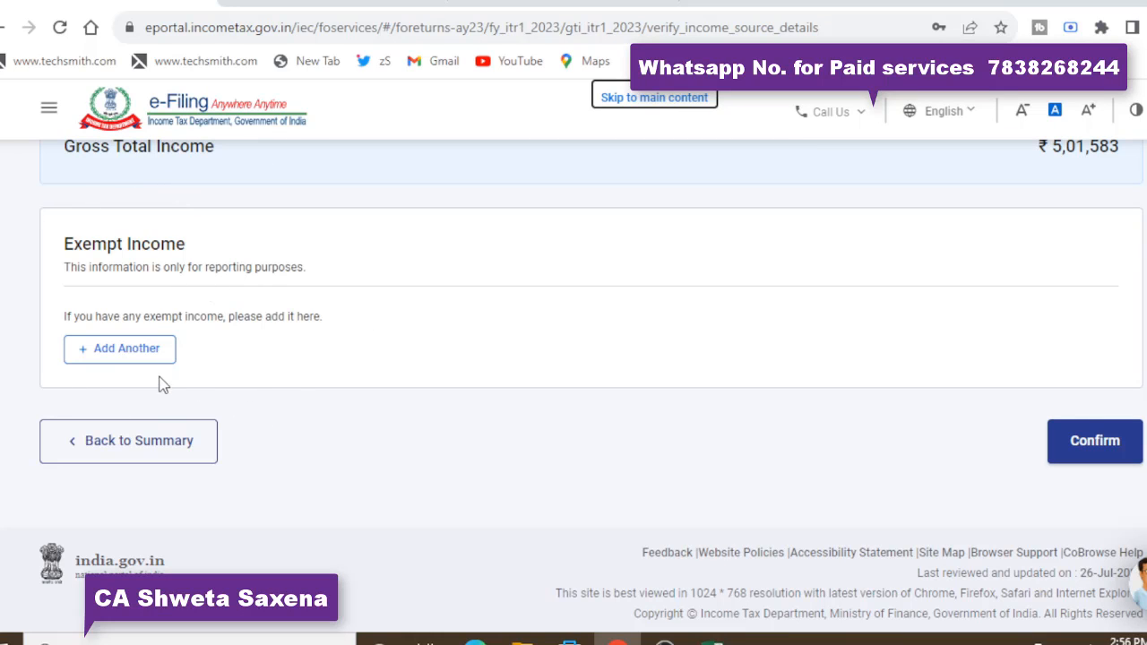
# Examine the available natures of exempt income in a new exempt income entry, from Agriculture Income through to Any Other
pyautogui.click(116, 353)
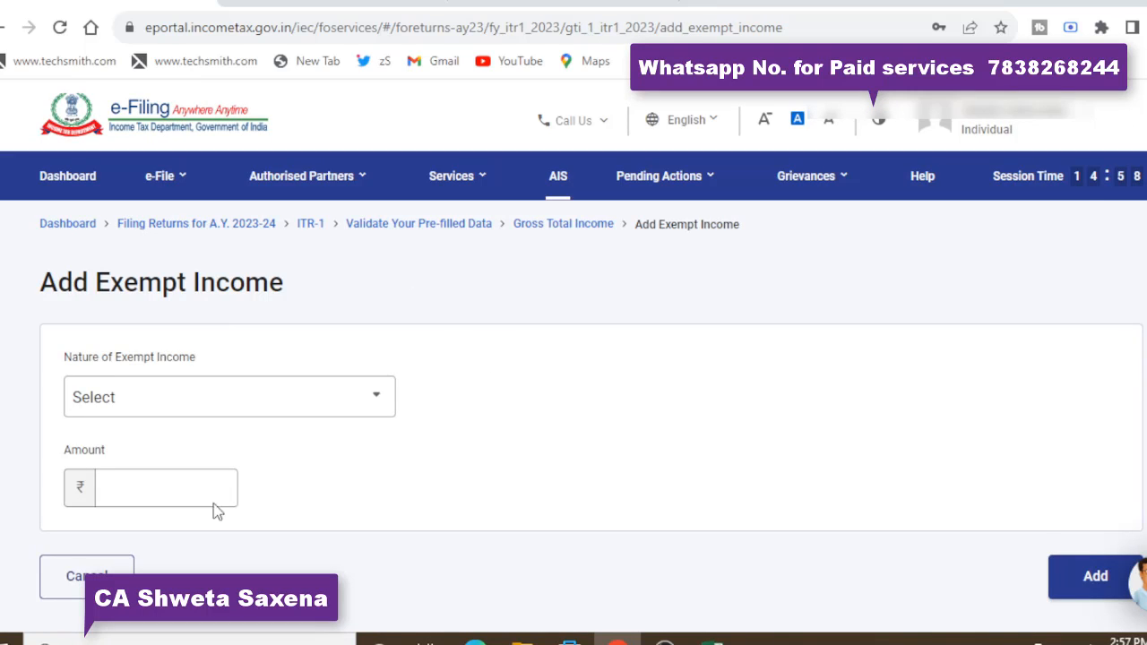
pyautogui.click(365, 410)
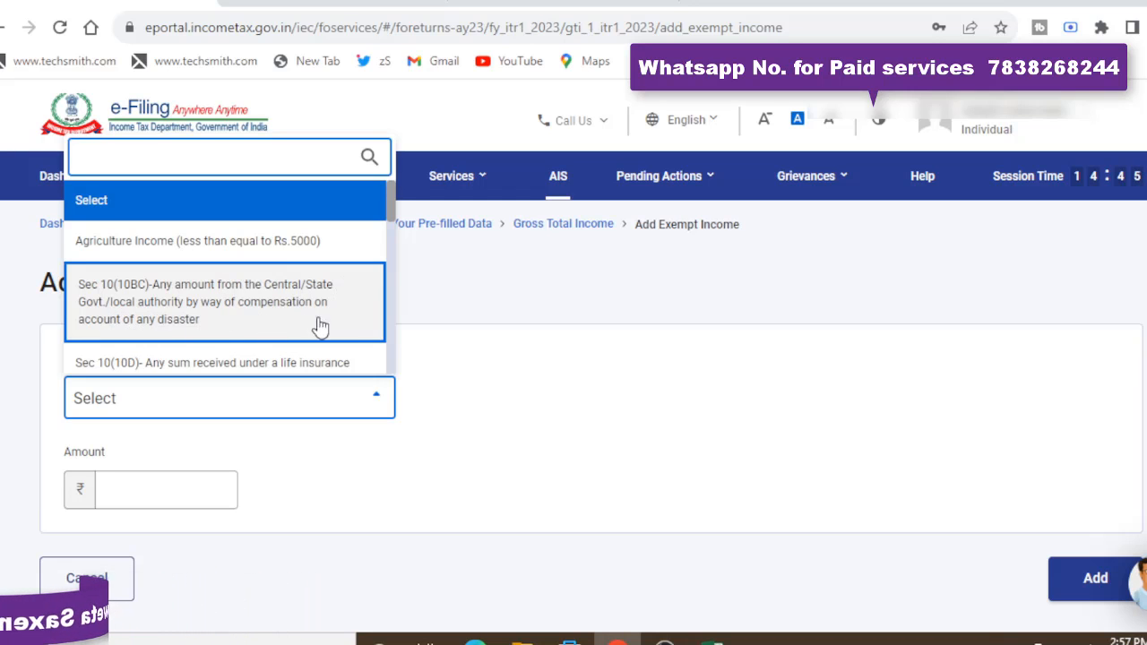
pyautogui.scroll(-1, 393, 242)
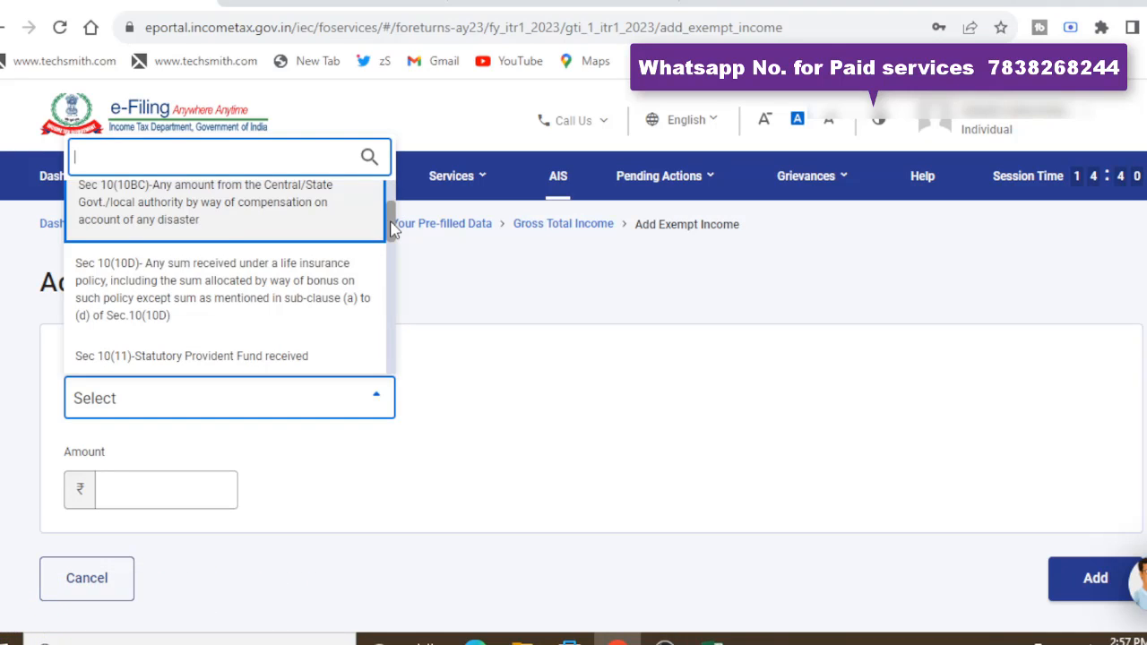
pyautogui.scroll(-1, 391, 231)
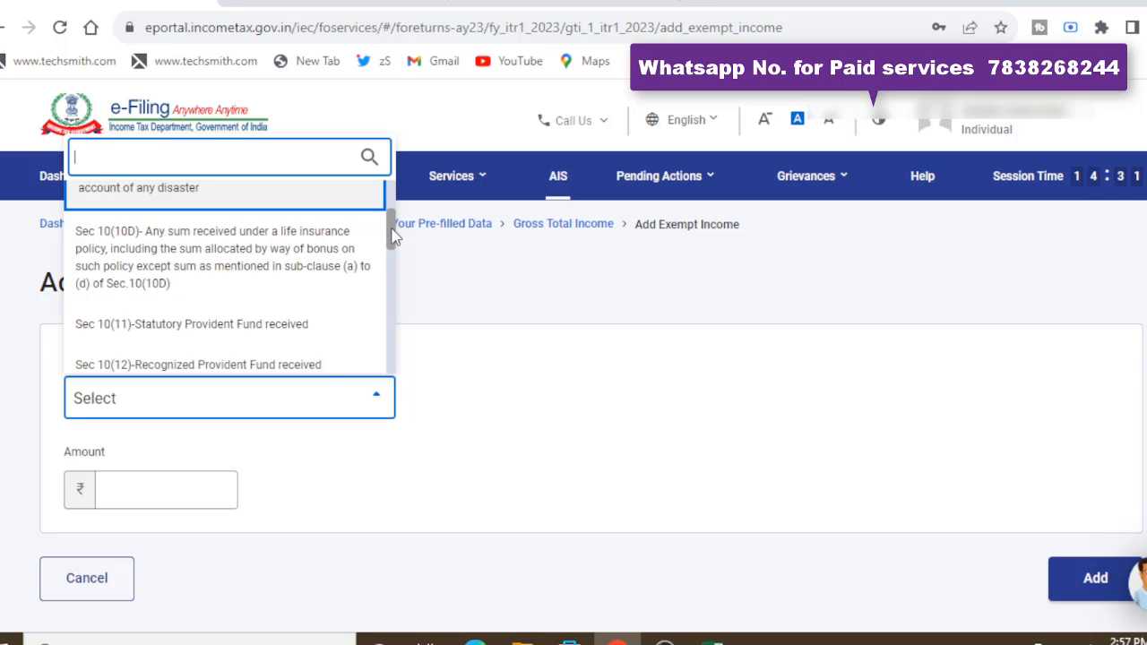
pyautogui.moveTo(394, 235); pyautogui.dragTo(394, 258)
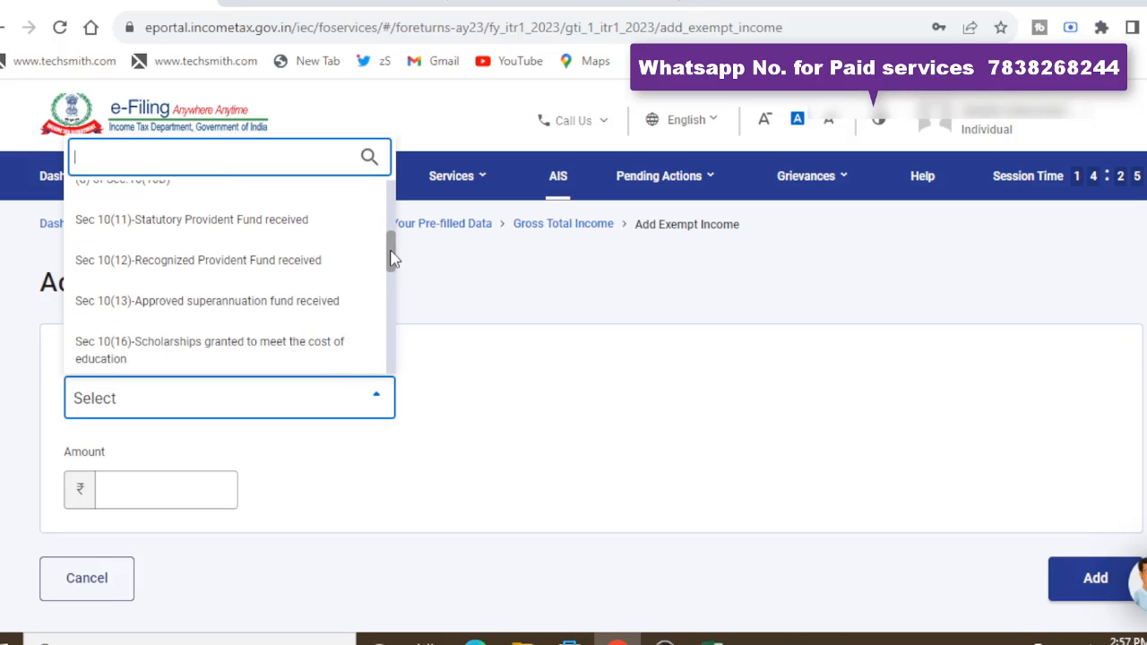
pyautogui.moveTo(392, 258); pyautogui.dragTo(392, 277)
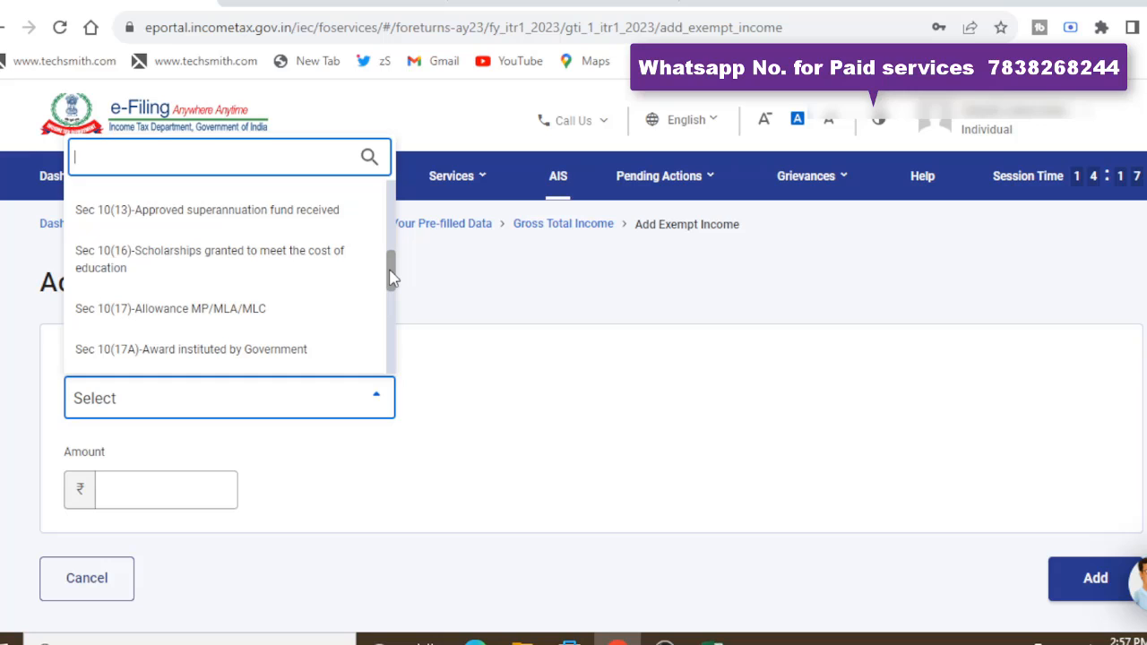
pyautogui.moveTo(392, 279); pyautogui.dragTo(392, 297)
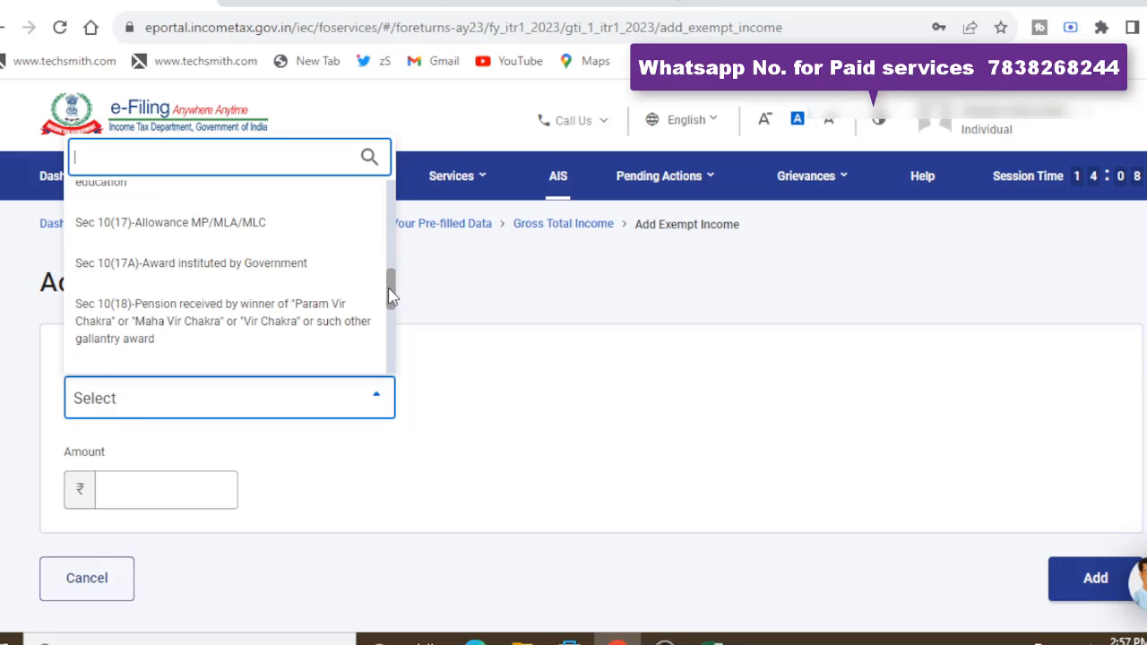
pyautogui.moveTo(391, 296); pyautogui.dragTo(392, 322)
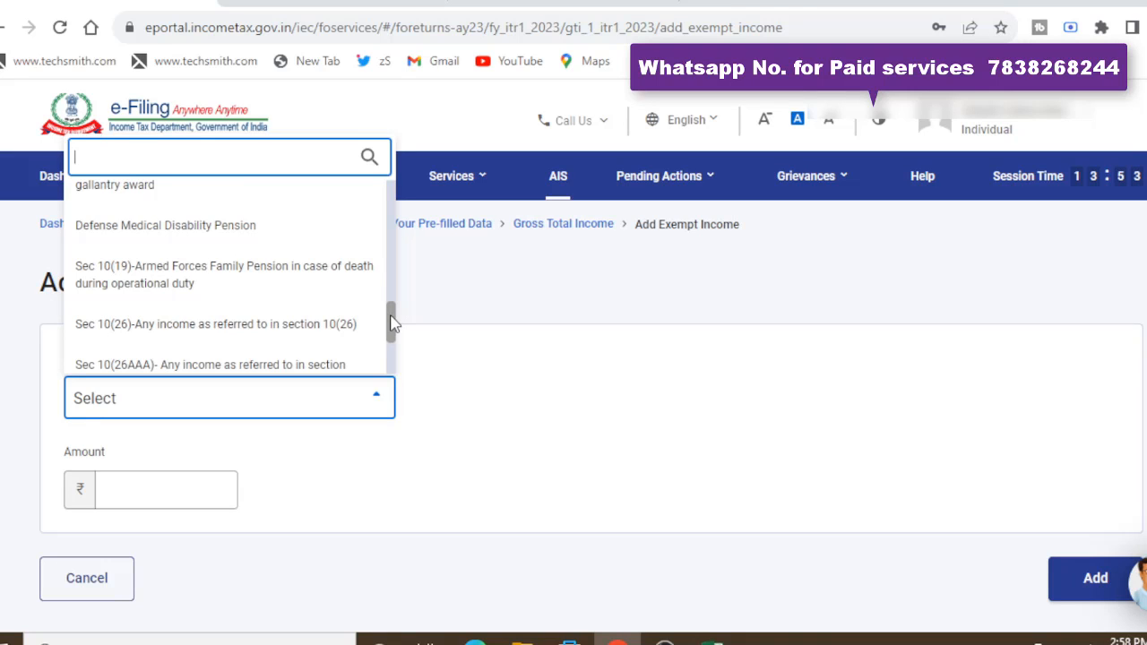
pyautogui.moveTo(392, 322); pyautogui.dragTo(390, 355)
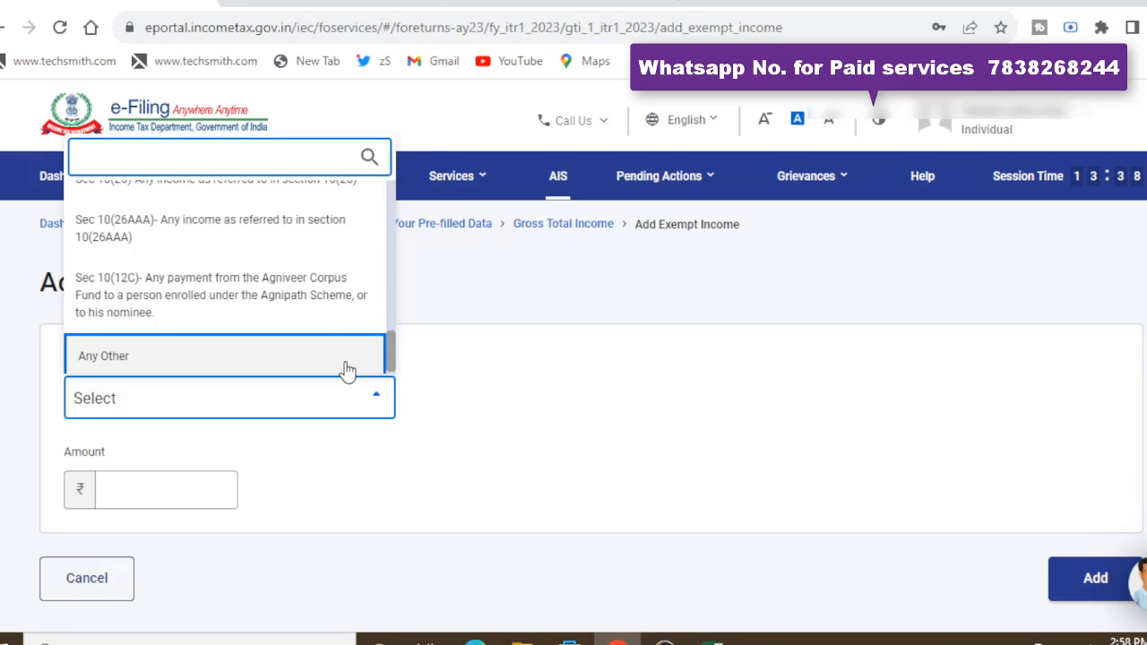
pyautogui.click(353, 367)
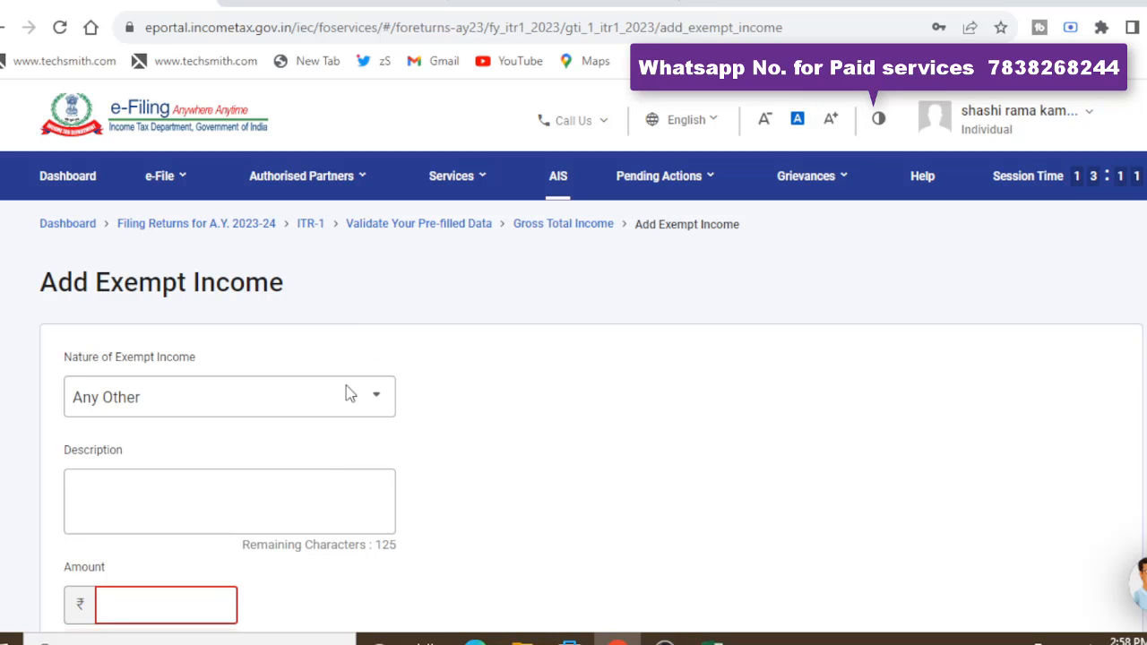
pyautogui.click(243, 505)
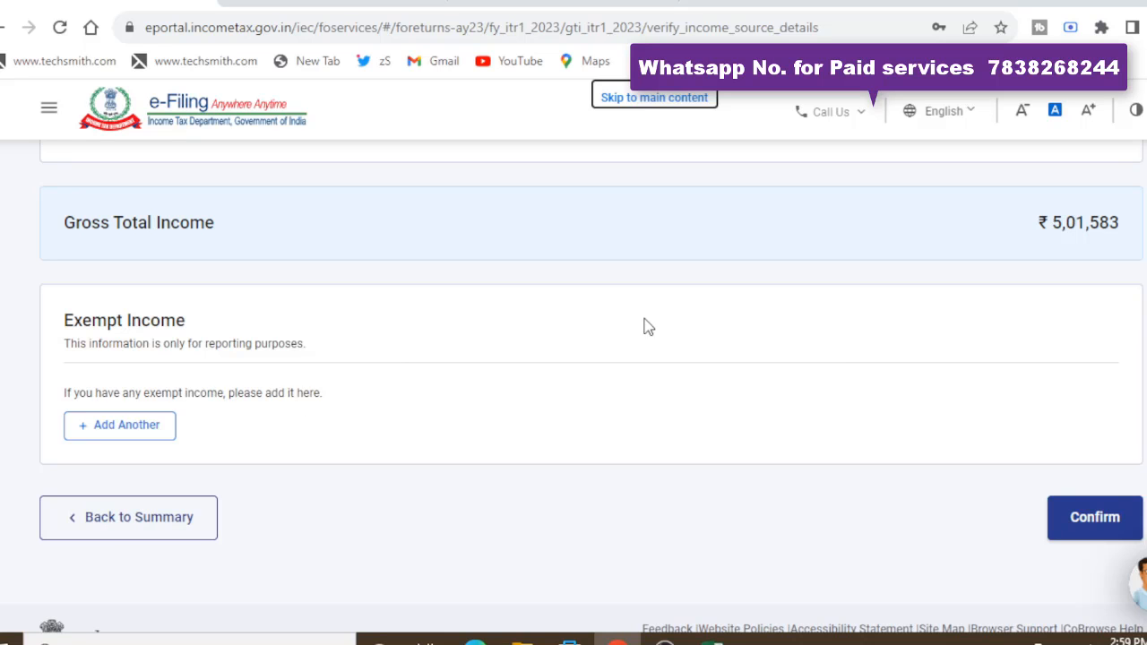
# Confirm the Gross Total Income section and answer No to the donation-paid deduction question under Total Deductions
pyautogui.click(1096, 525)
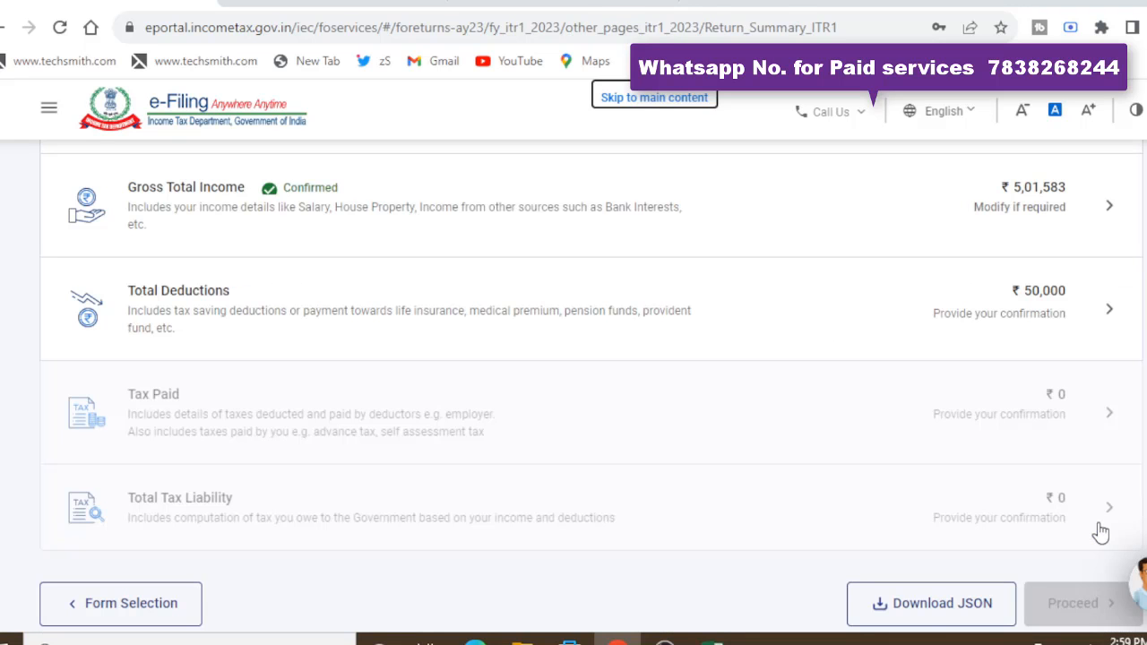
pyautogui.click(796, 348)
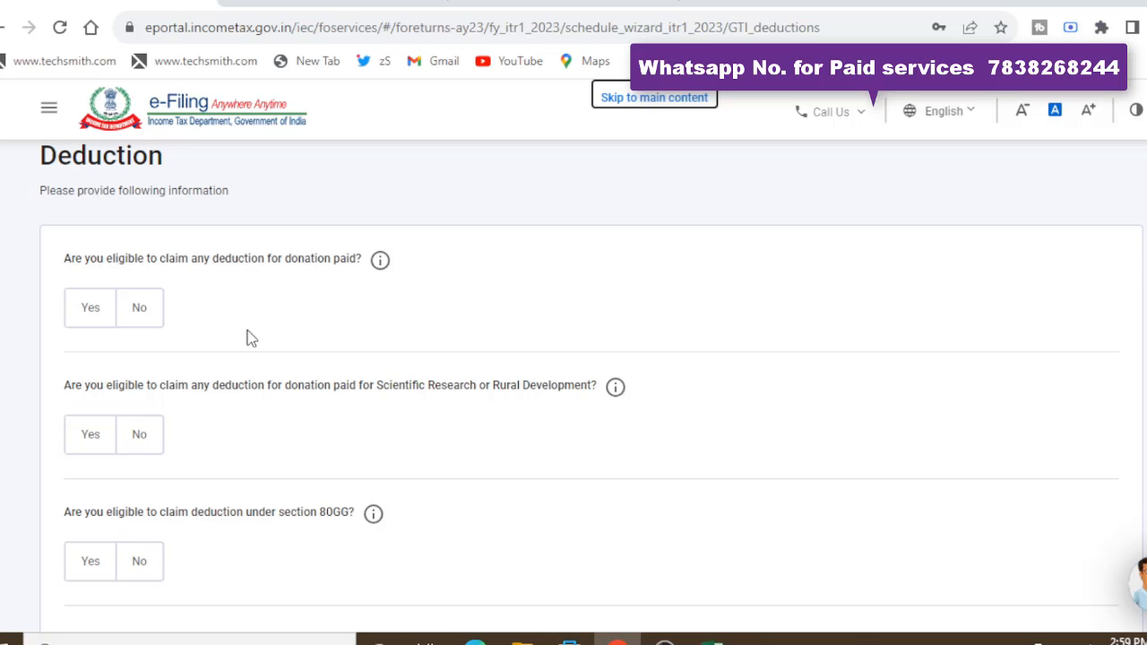
pyautogui.click(95, 316)
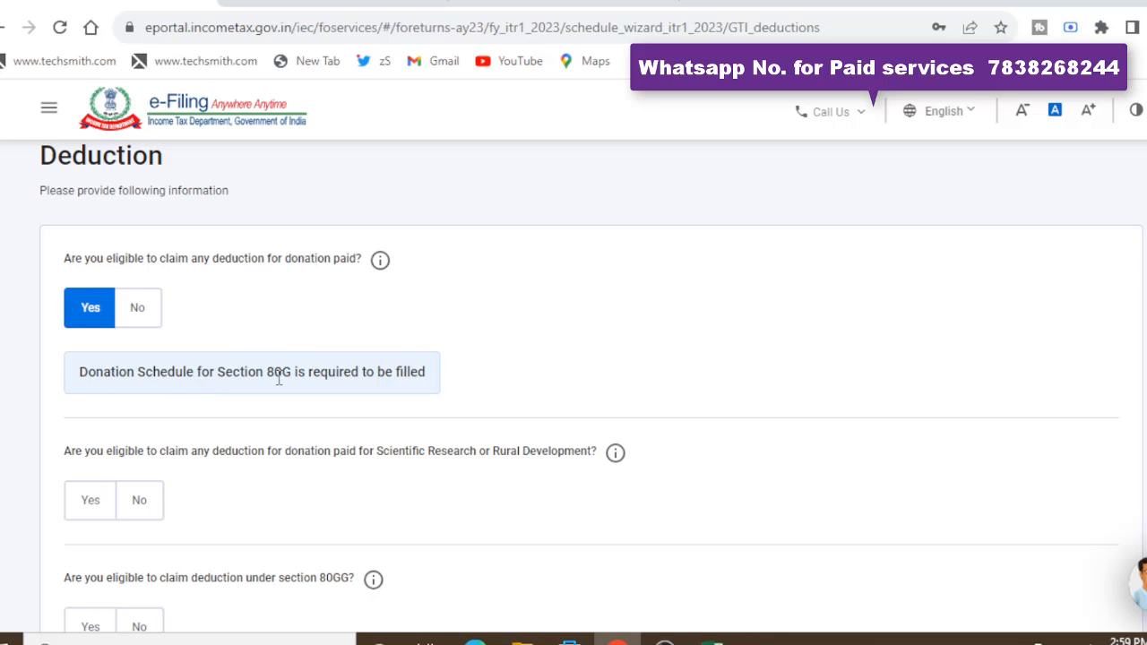
pyautogui.click(136, 326)
# Review the remaining deduction questions, including sections 80GG, 80C, 80D, 80E and 80TTB, and the list of other deduction types
pyautogui.scroll(-2, 322, 325)
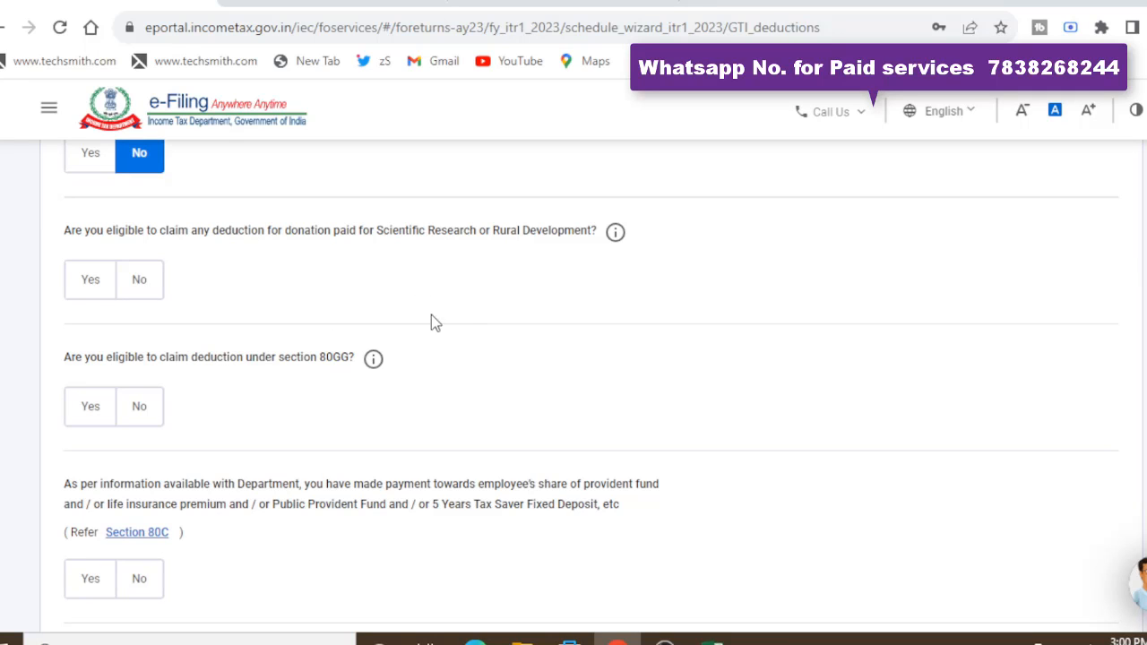
pyautogui.scroll(-1, 333, 325)
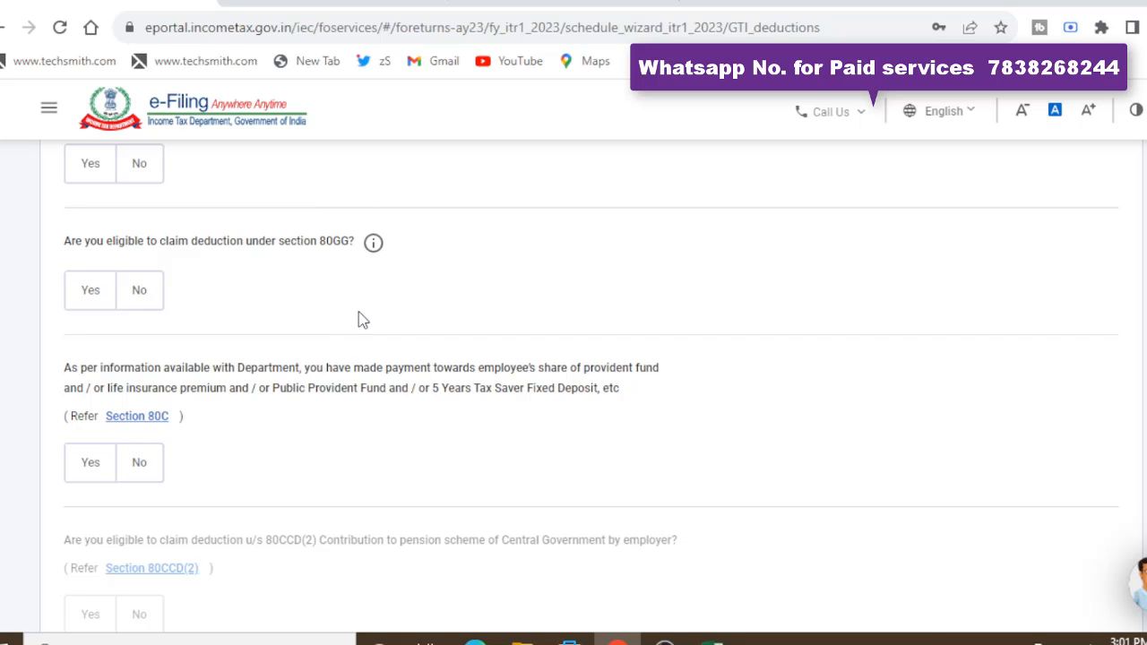
pyautogui.scroll(-2, 362, 320)
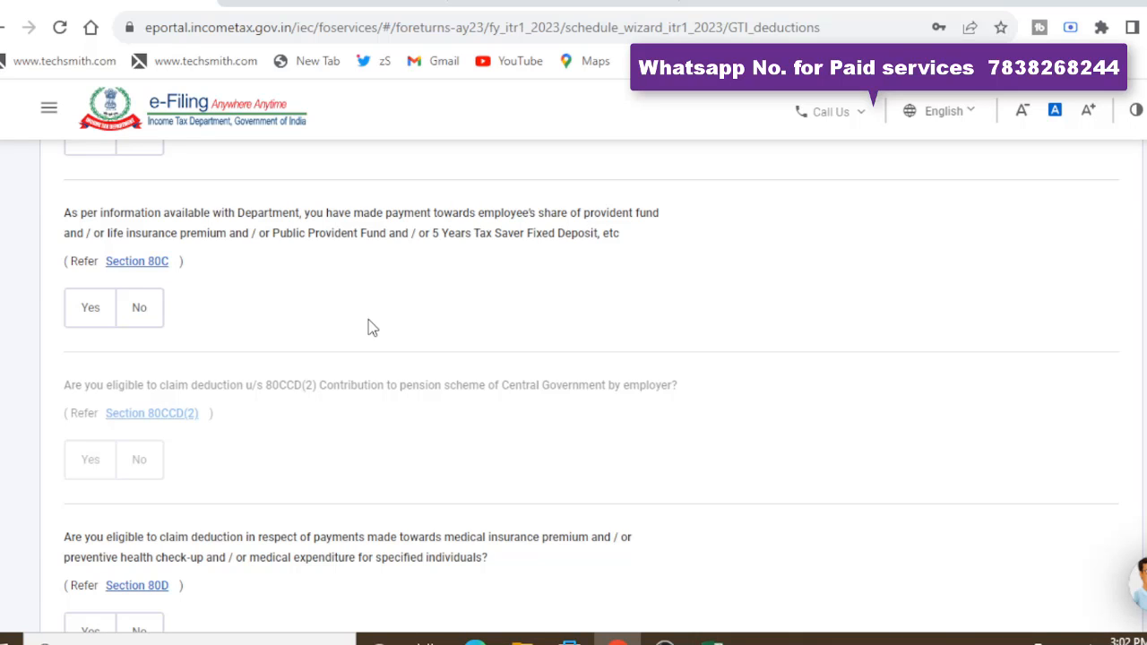
pyautogui.scroll(-2, 373, 328)
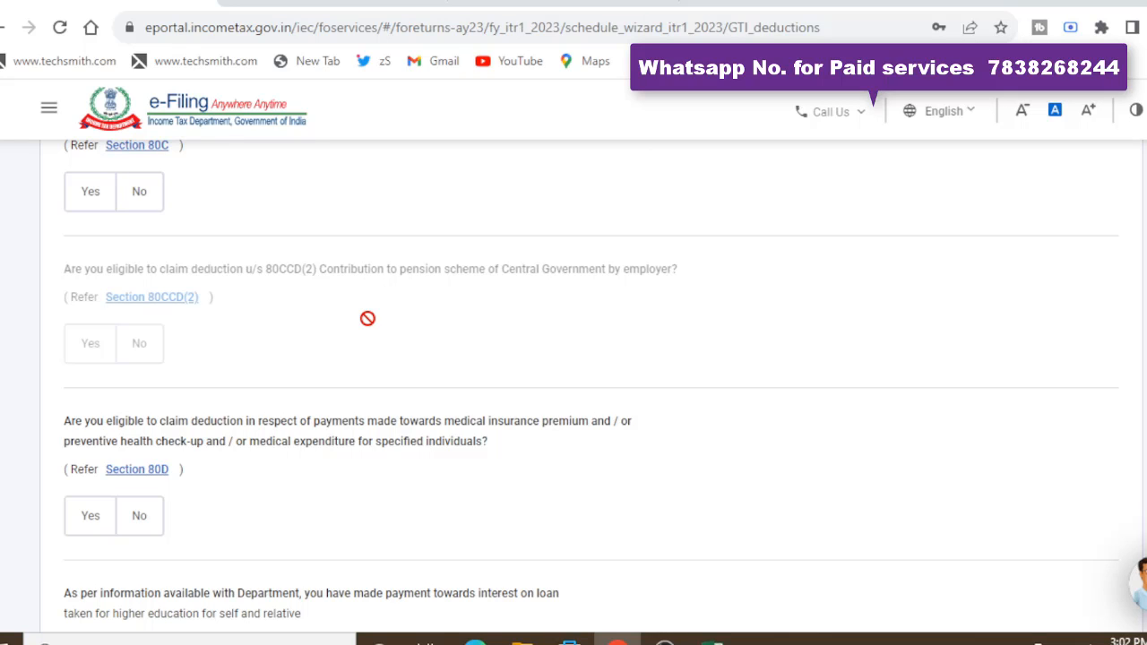
pyautogui.scroll(-3, 368, 322)
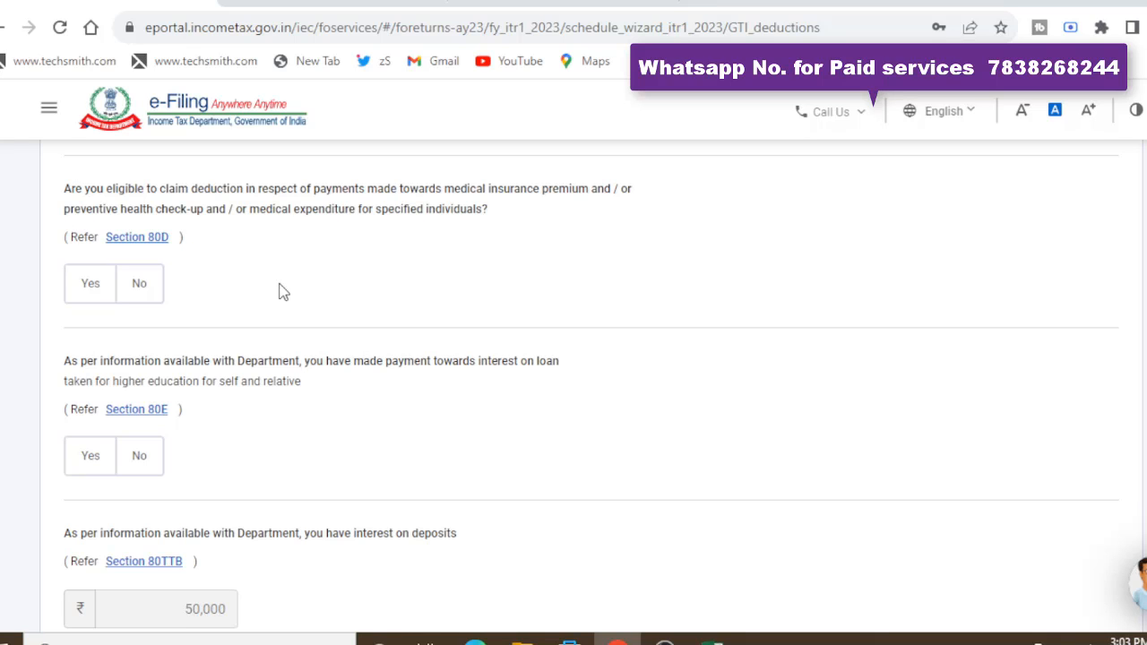
pyautogui.scroll(-2, 283, 293)
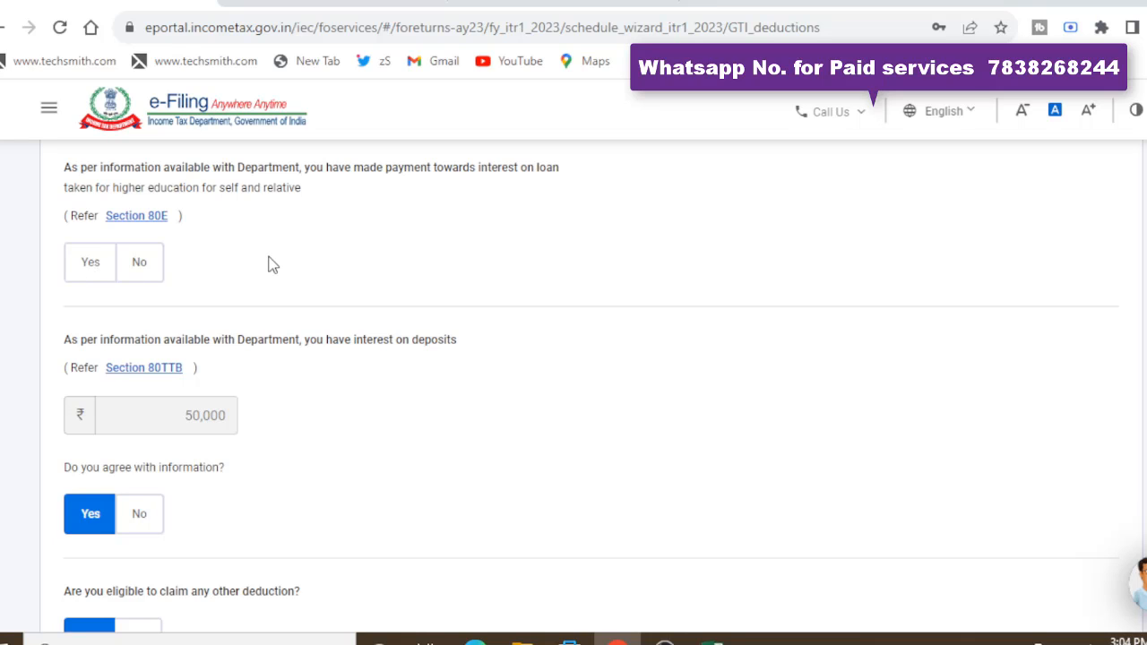
pyautogui.scroll(-1, 273, 264)
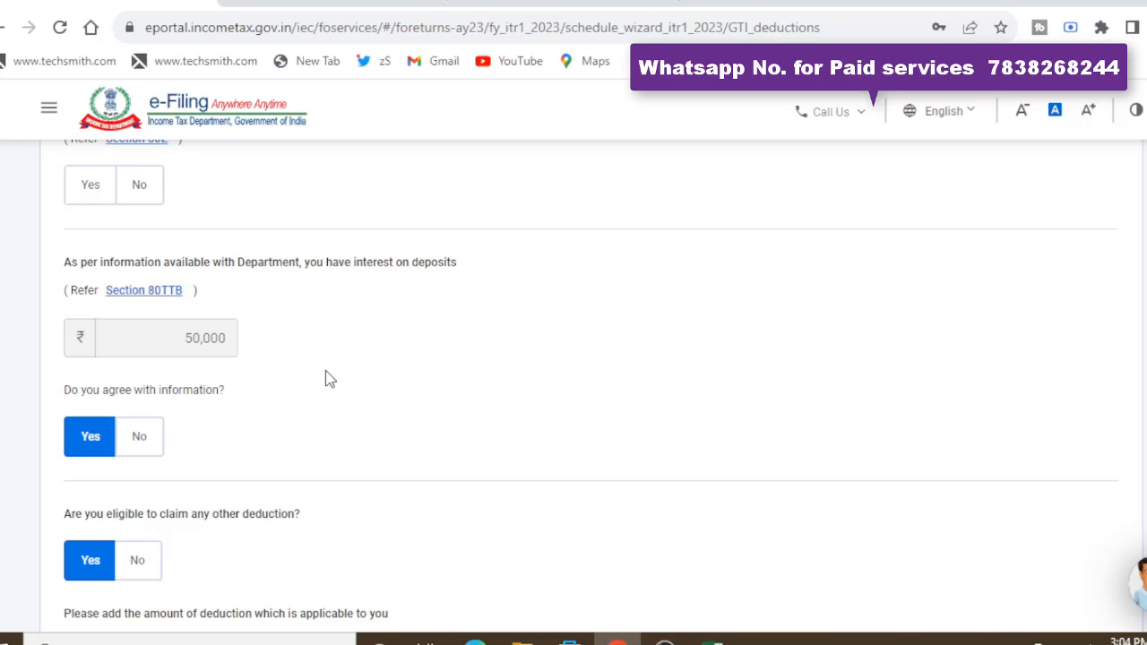
pyautogui.scroll(-1, 326, 376)
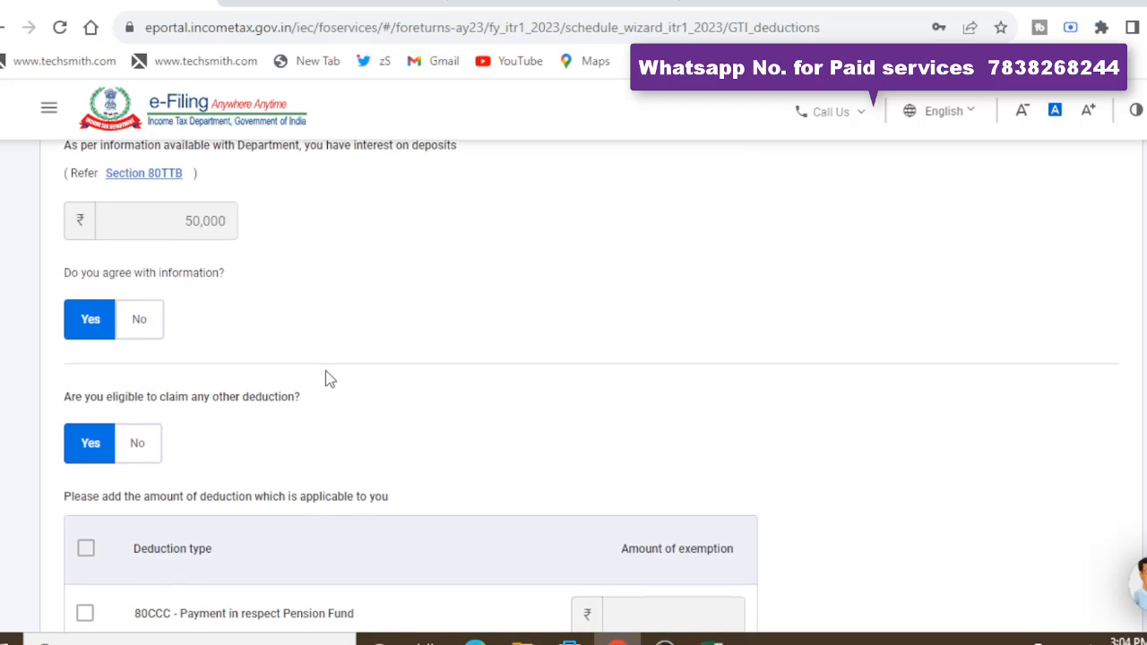
pyautogui.scroll(-3, 326, 376)
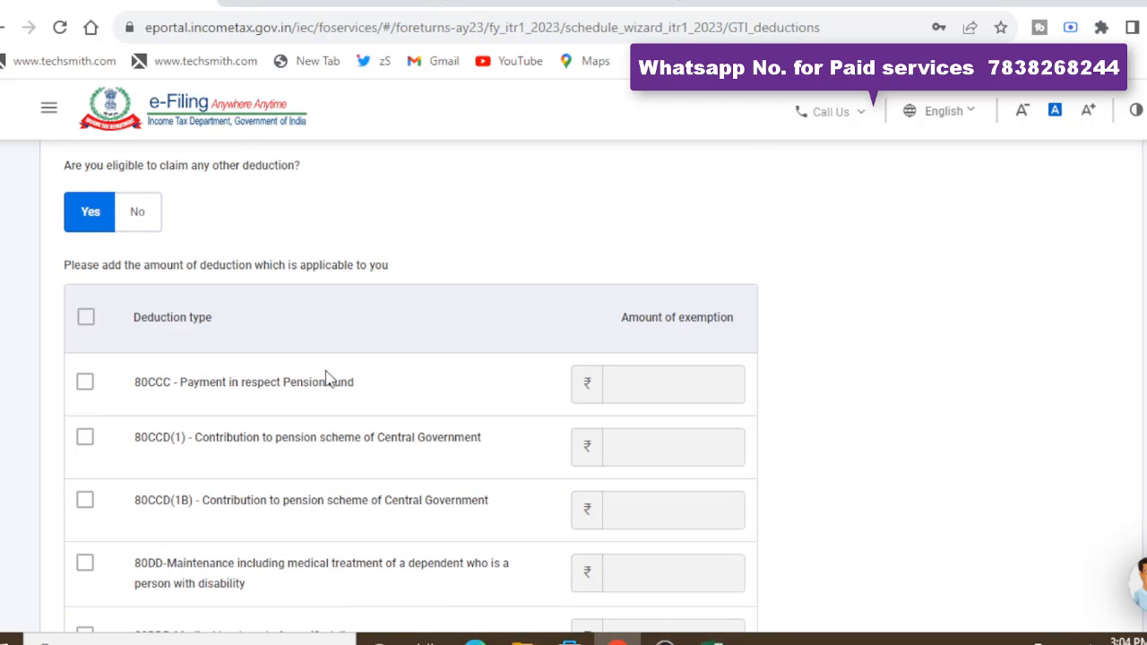
pyautogui.scroll(-2, 328, 379)
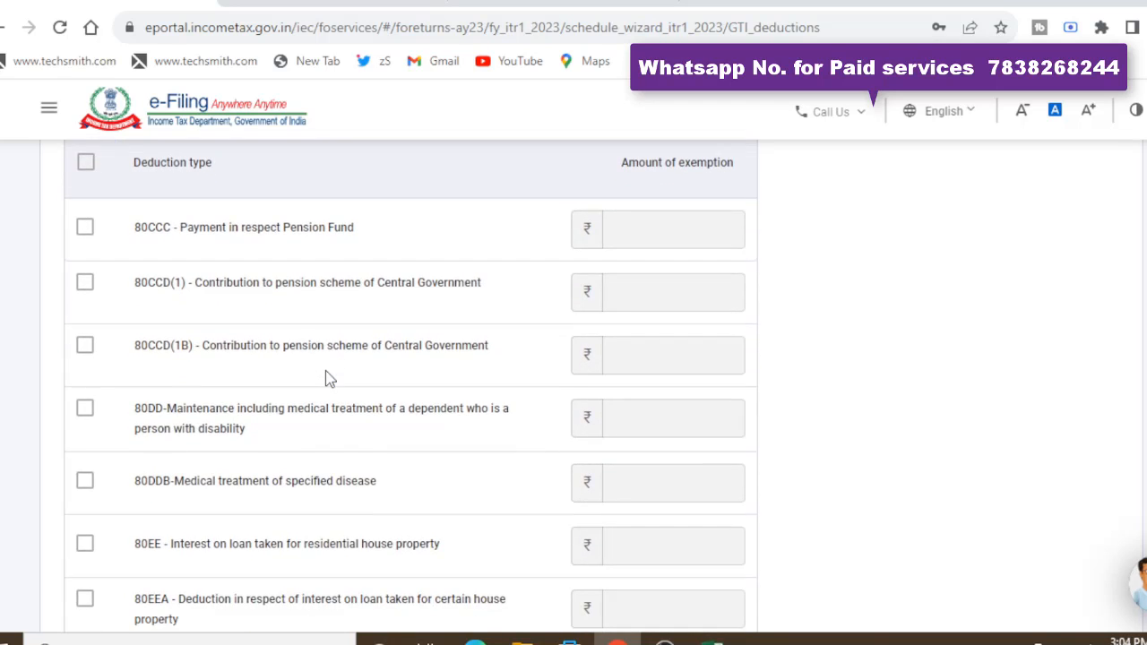
pyautogui.scroll(-1, 328, 378)
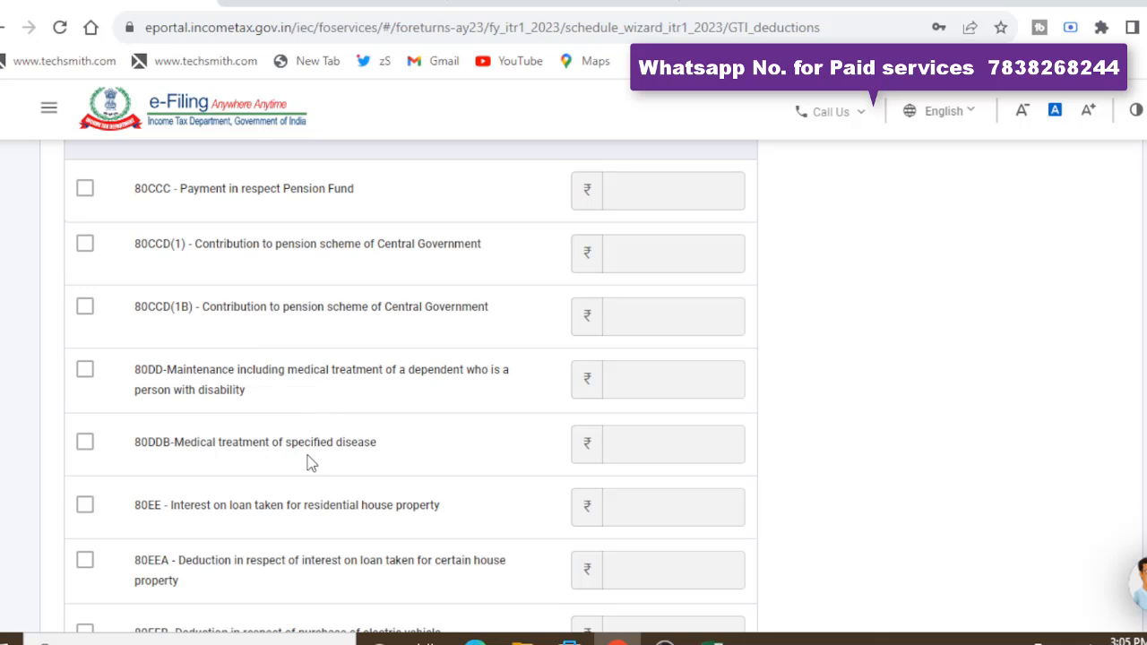
pyautogui.scroll(-4, 400, 338)
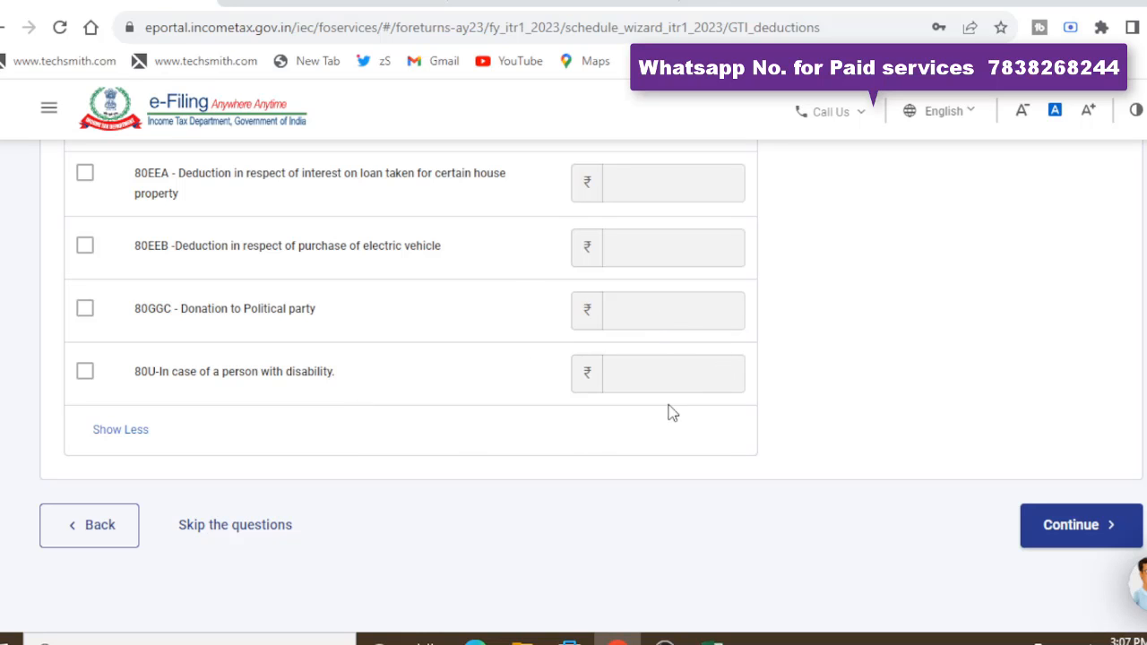
# Answer No to eligibility for any other deduction and continue to the deductions verification
pyautogui.scroll(8, 410, 385)
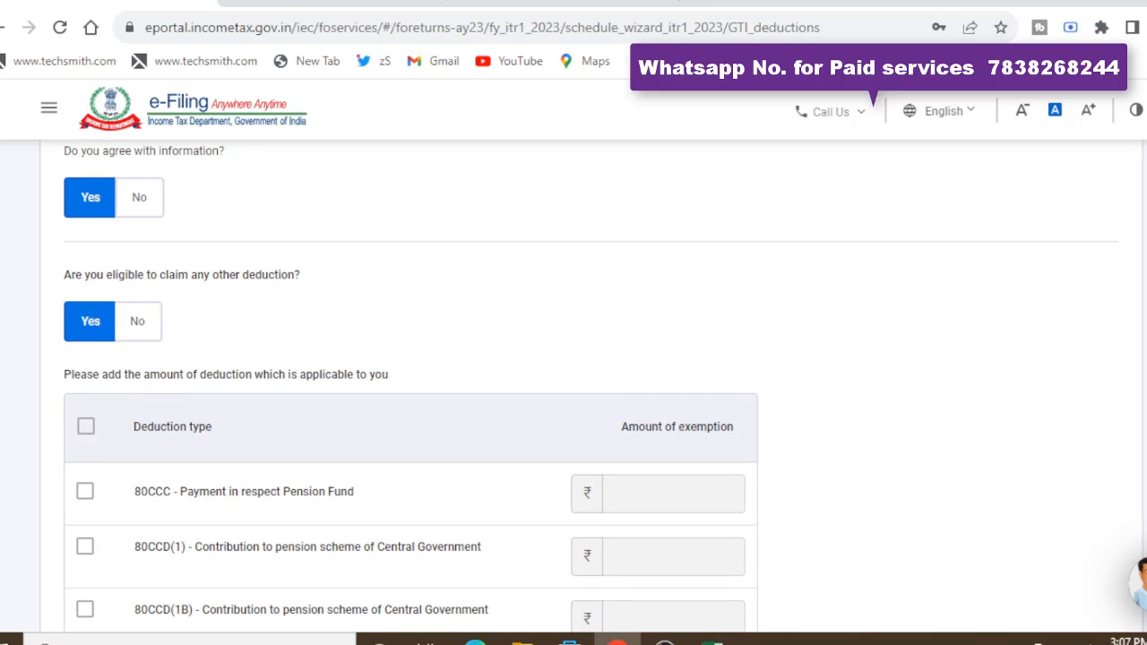
pyautogui.click(148, 336)
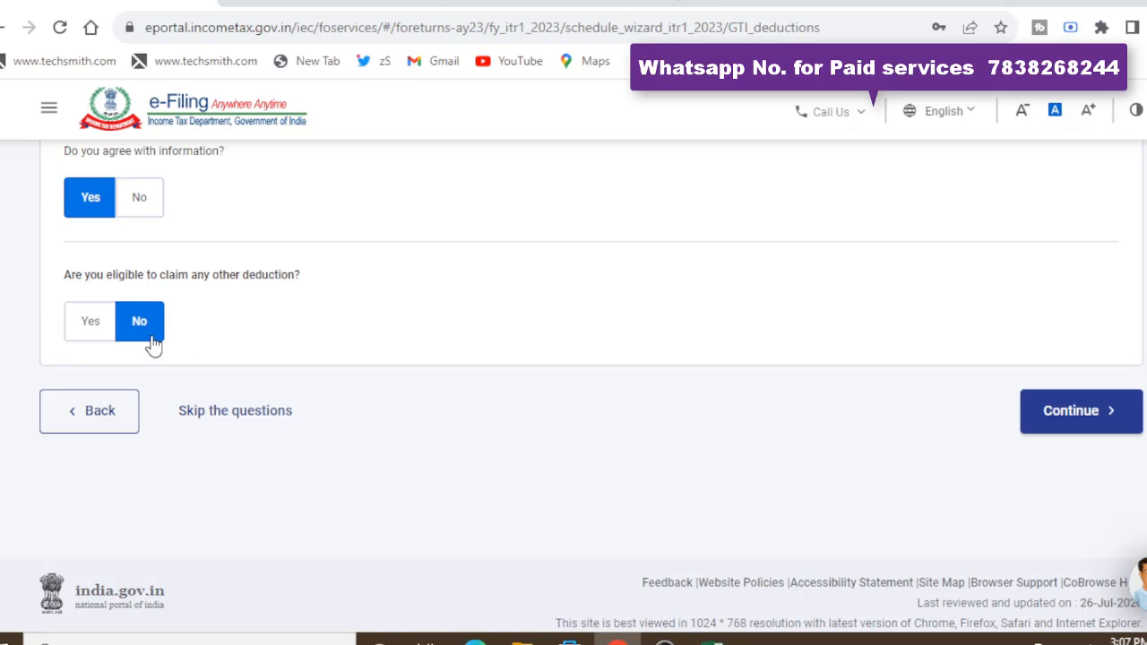
pyautogui.click(1061, 428)
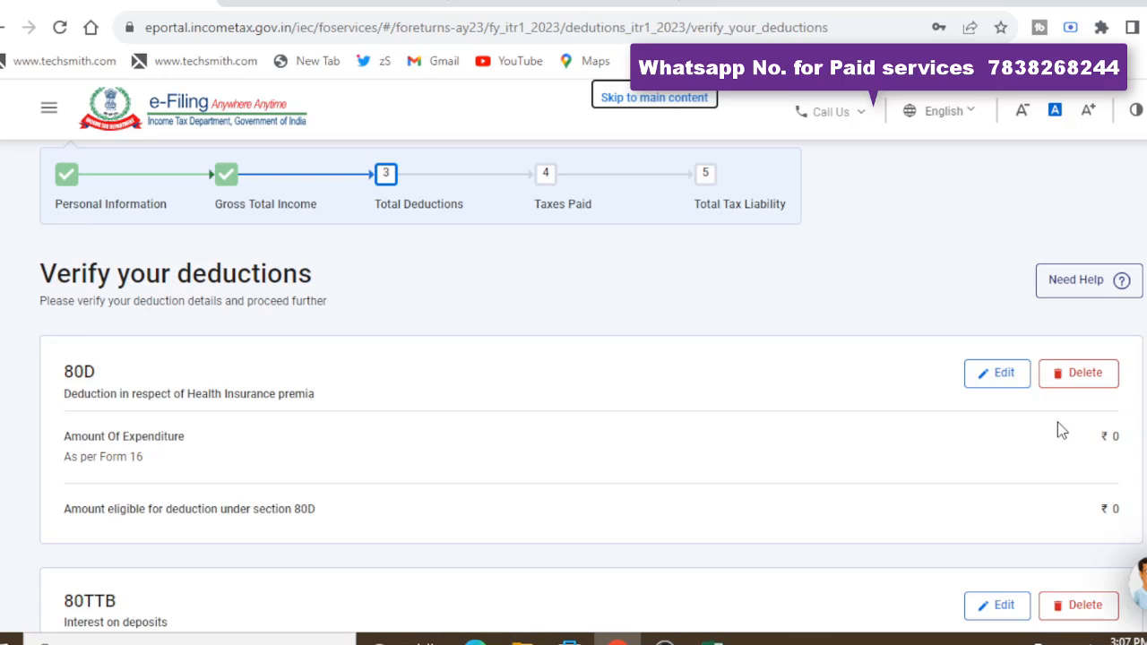
# Confirm the Total Deductions section after checking its 80D and 80TTB entries, and open the Tax Paid section
pyautogui.scroll(-1, 1058, 429)
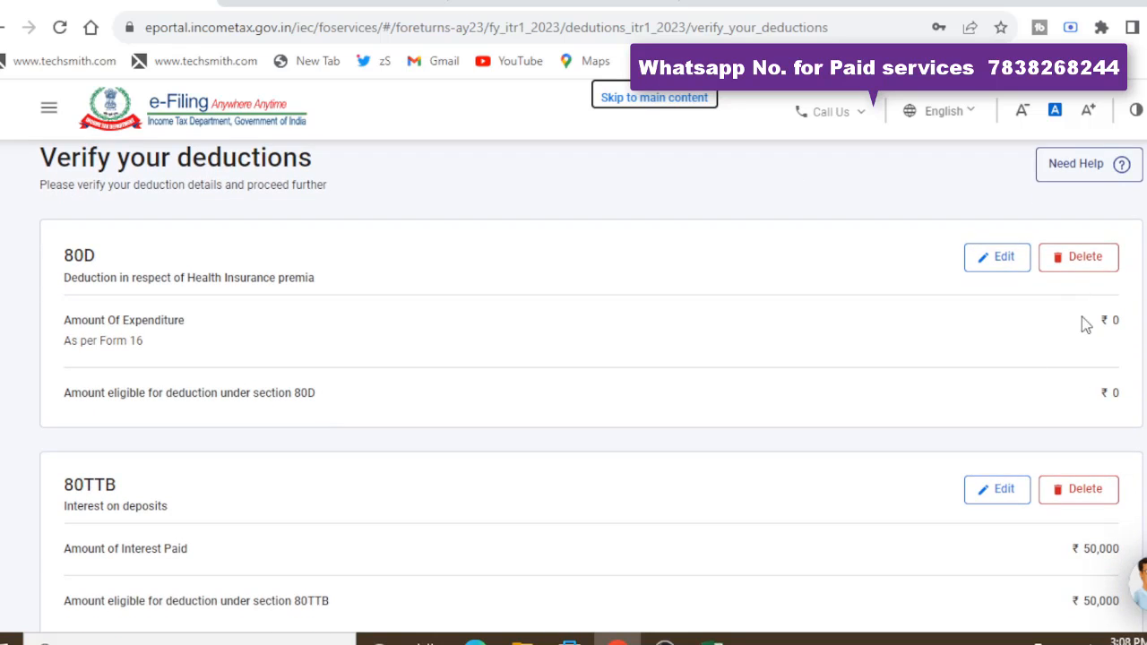
pyautogui.scroll(-3, 909, 404)
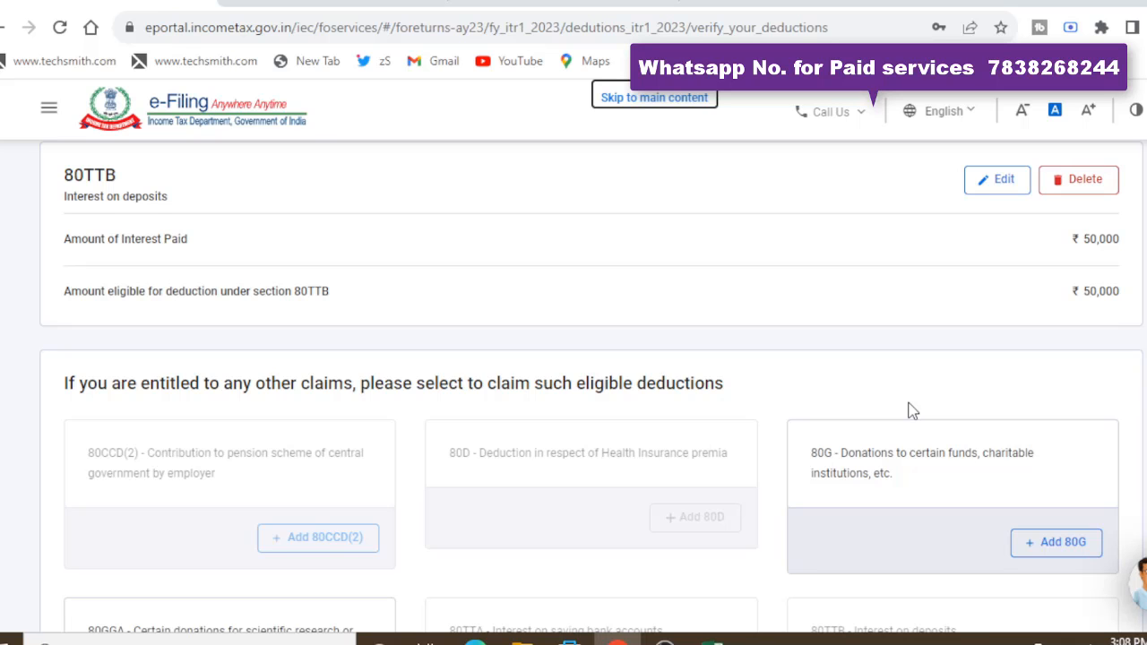
pyautogui.scroll(-5, 911, 411)
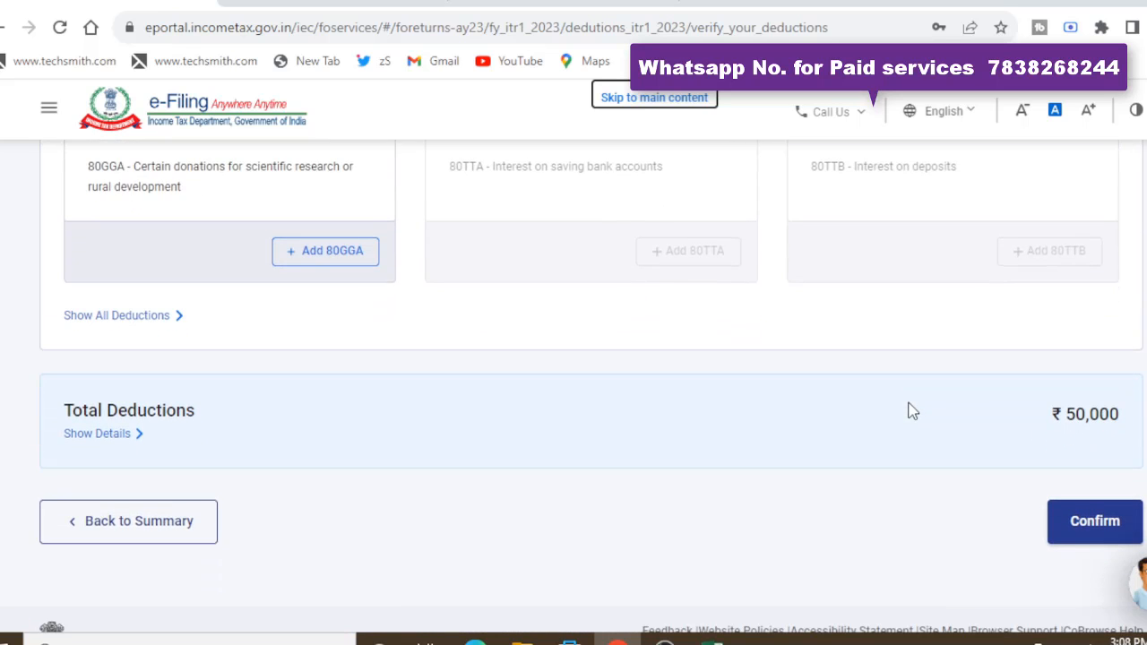
pyautogui.scroll(-1, 912, 410)
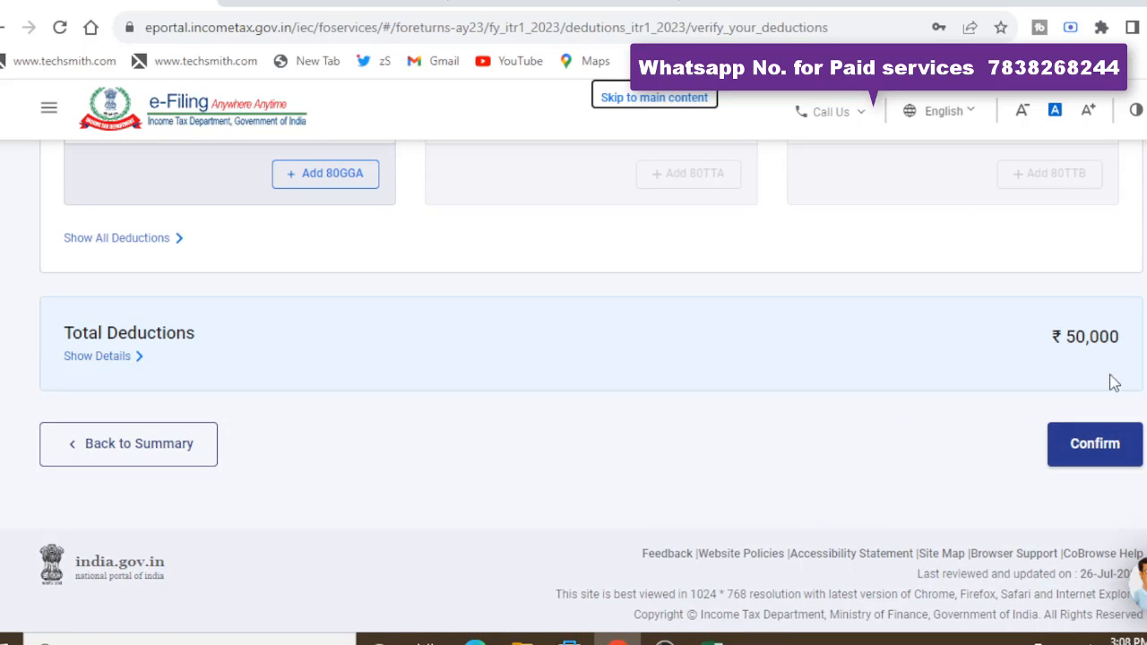
pyautogui.click(1097, 455)
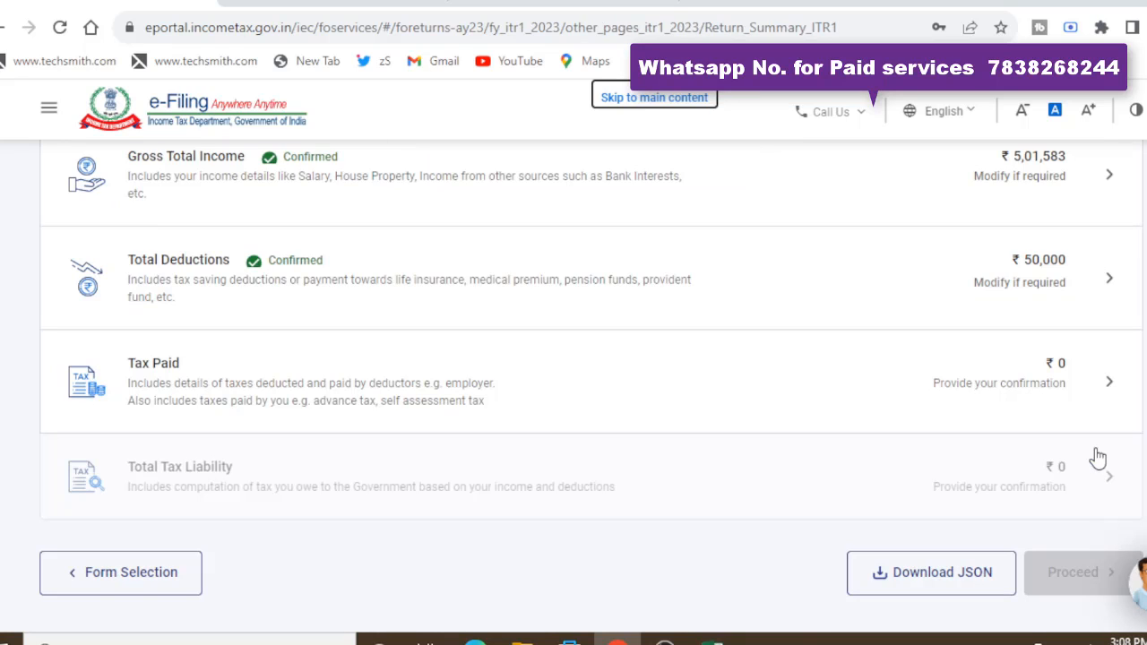
pyautogui.click(677, 366)
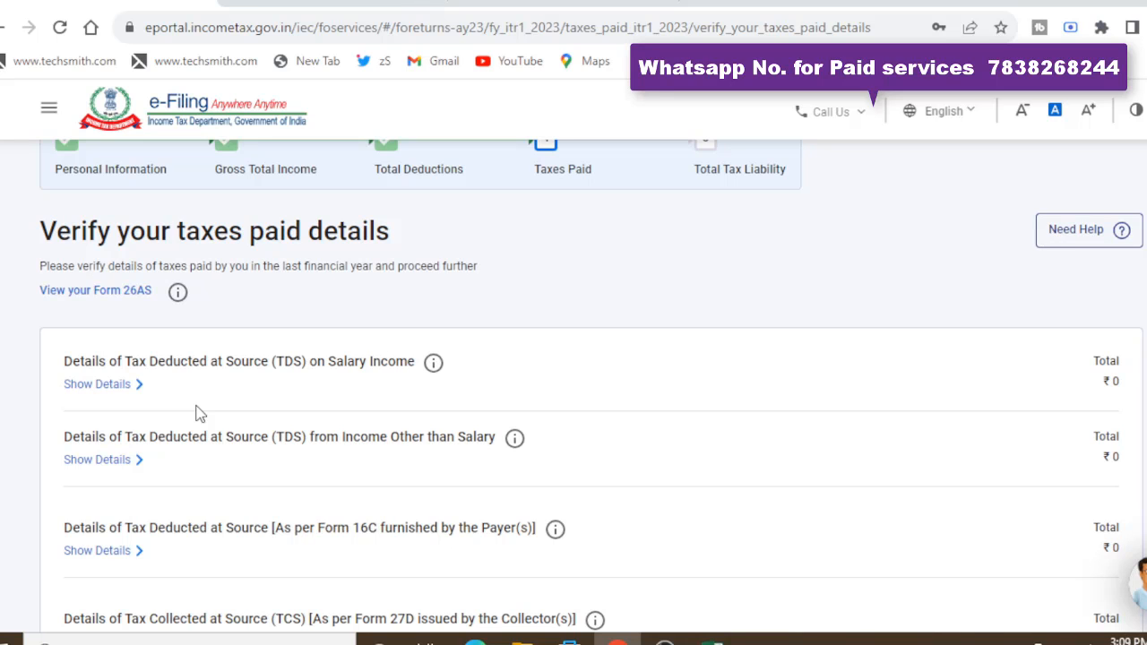
# Review the taxes paid details and open the entry form for advance and self-assessment tax, leaving it without adding a payment
pyautogui.scroll(-2, 198, 411)
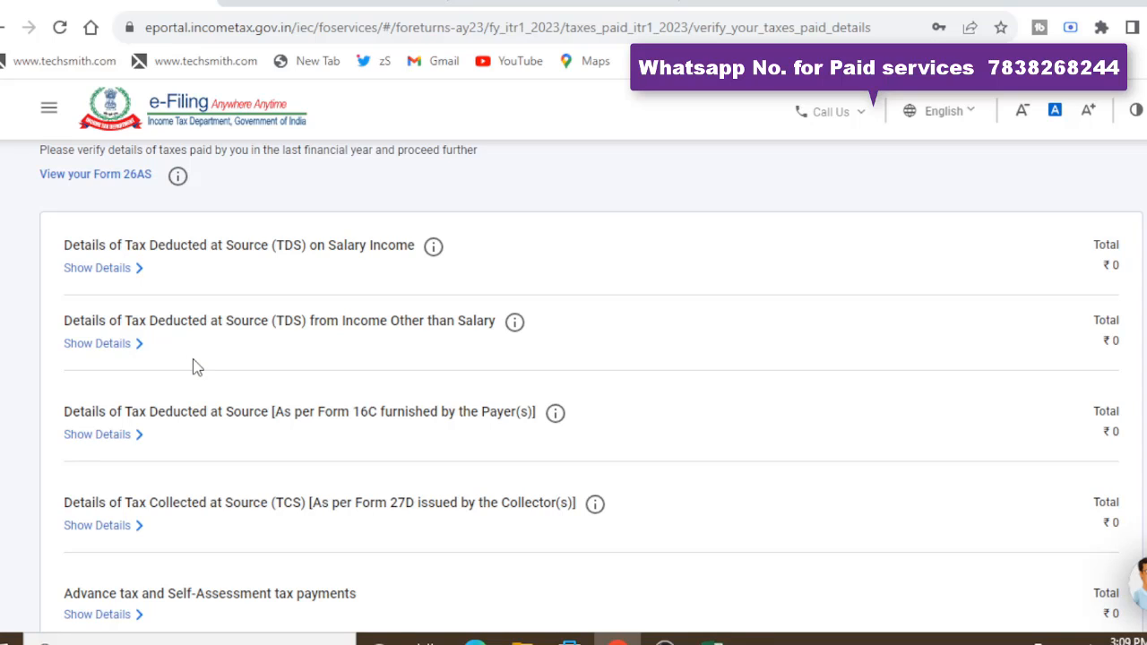
pyautogui.scroll(-3, 197, 367)
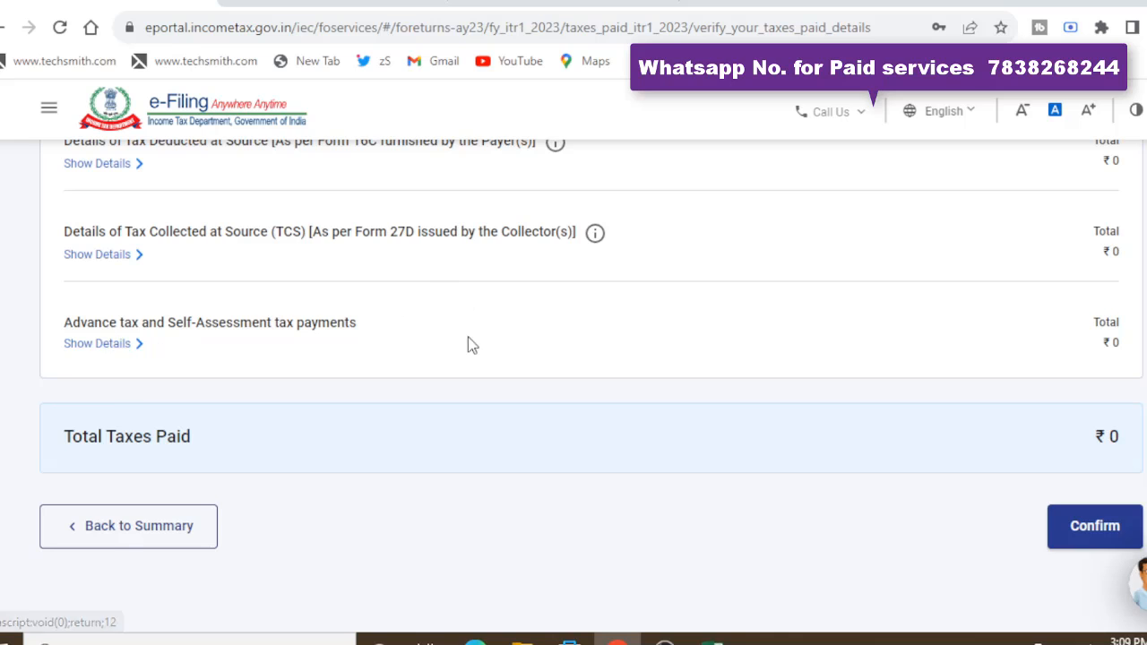
pyautogui.click(104, 350)
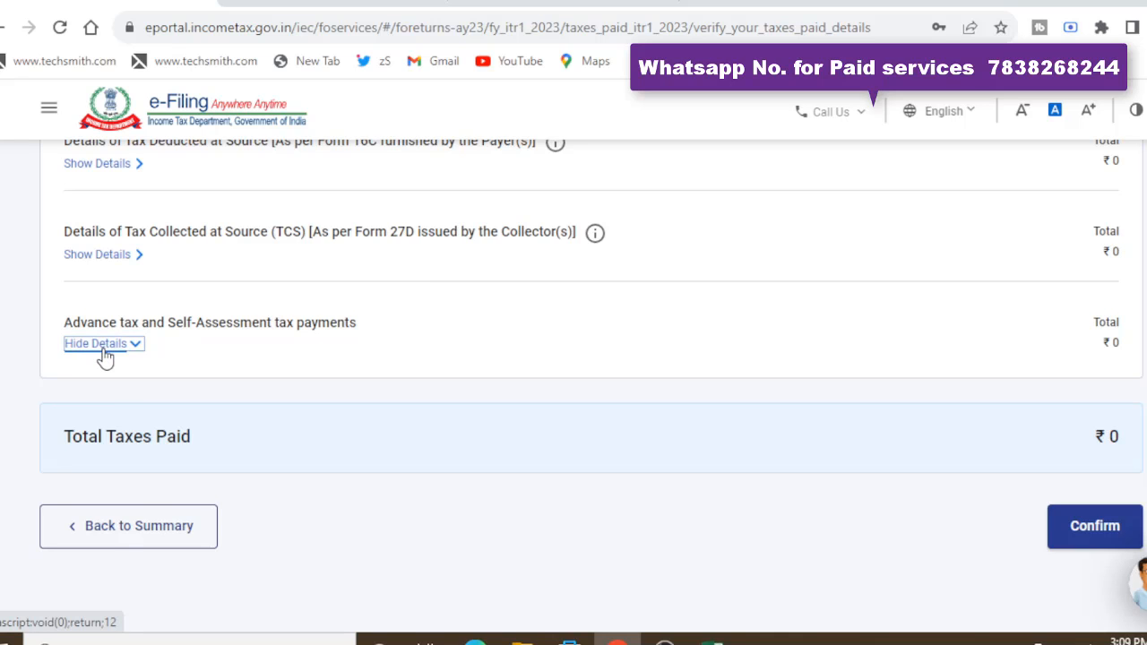
pyautogui.click(136, 393)
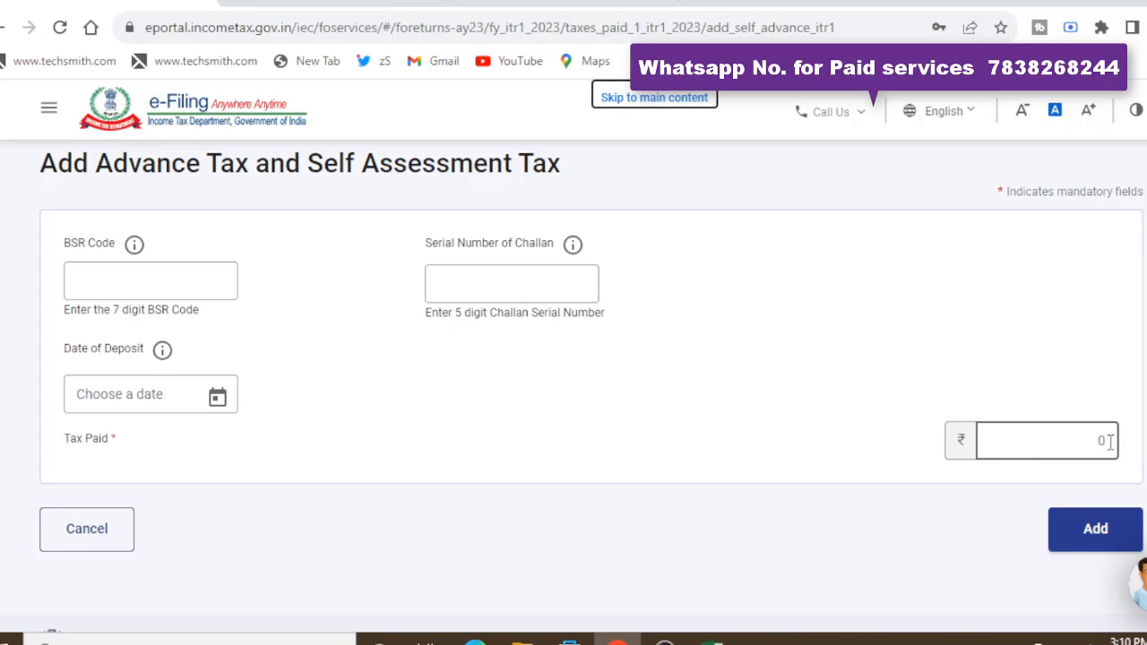
pyautogui.click(108, 533)
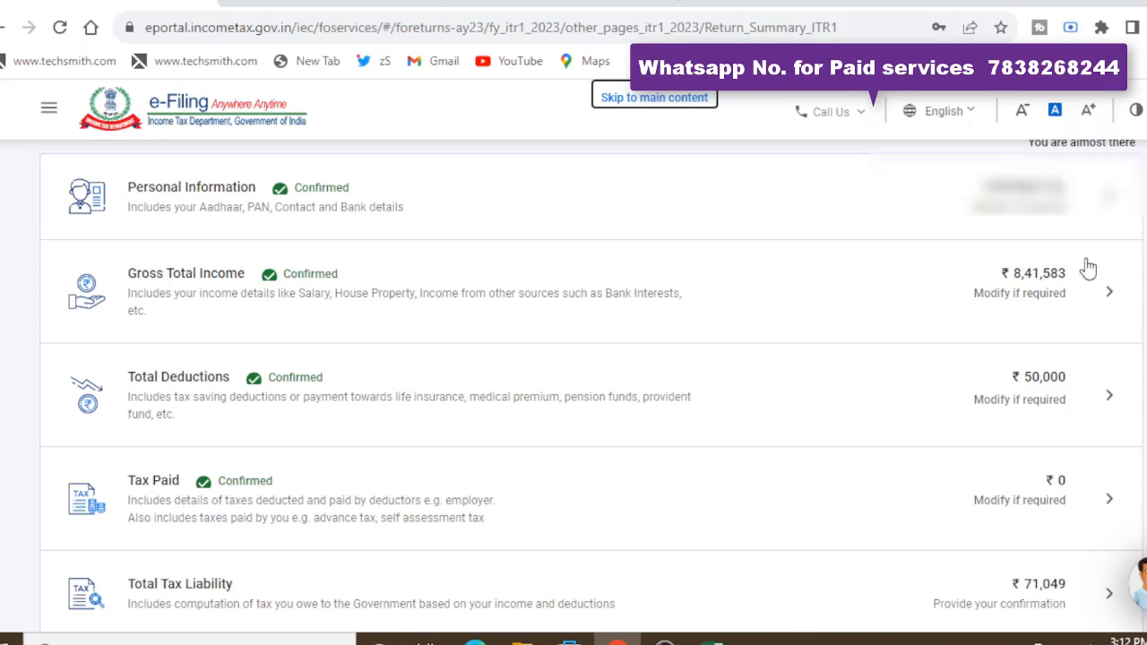
# Open the Total Tax Liability section, check the computation of income, tax, cess, relief and interest, and confirm the section
pyautogui.scroll(-5, 1015, 294)
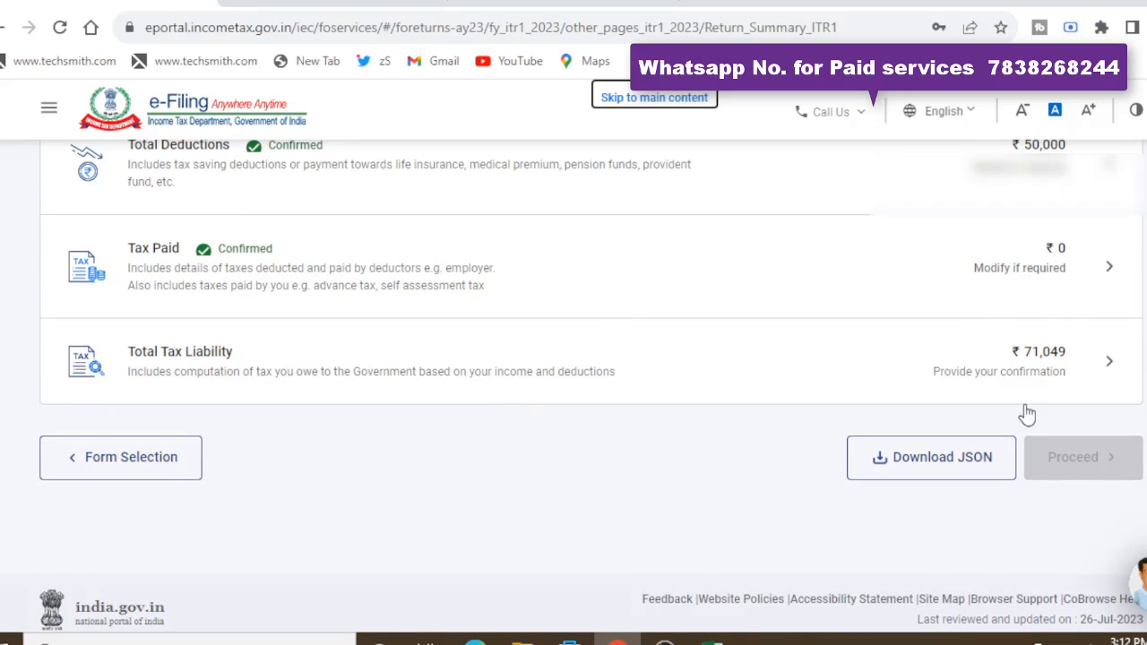
pyautogui.click(532, 371)
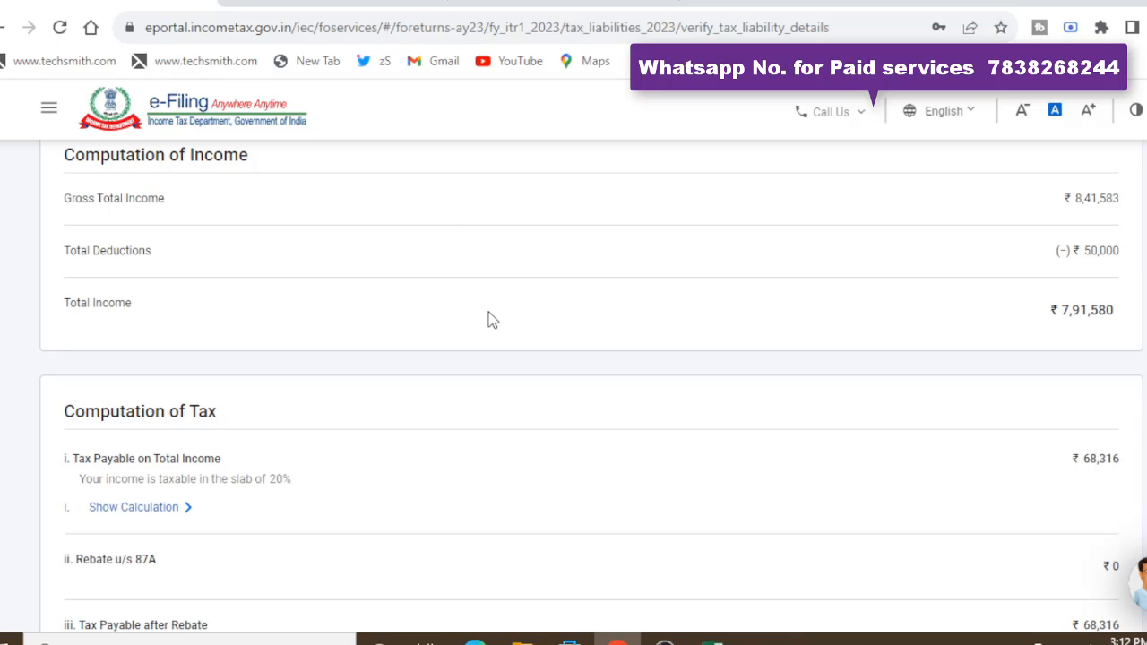
pyautogui.scroll(-2, 673, 291)
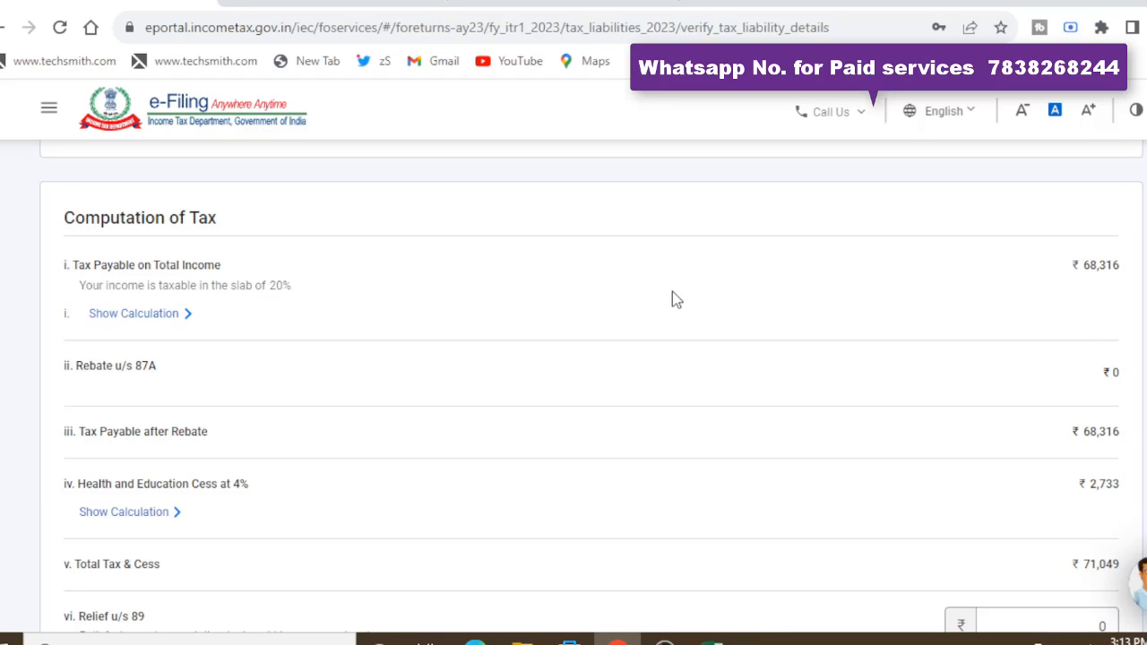
pyautogui.scroll(-2, 672, 293)
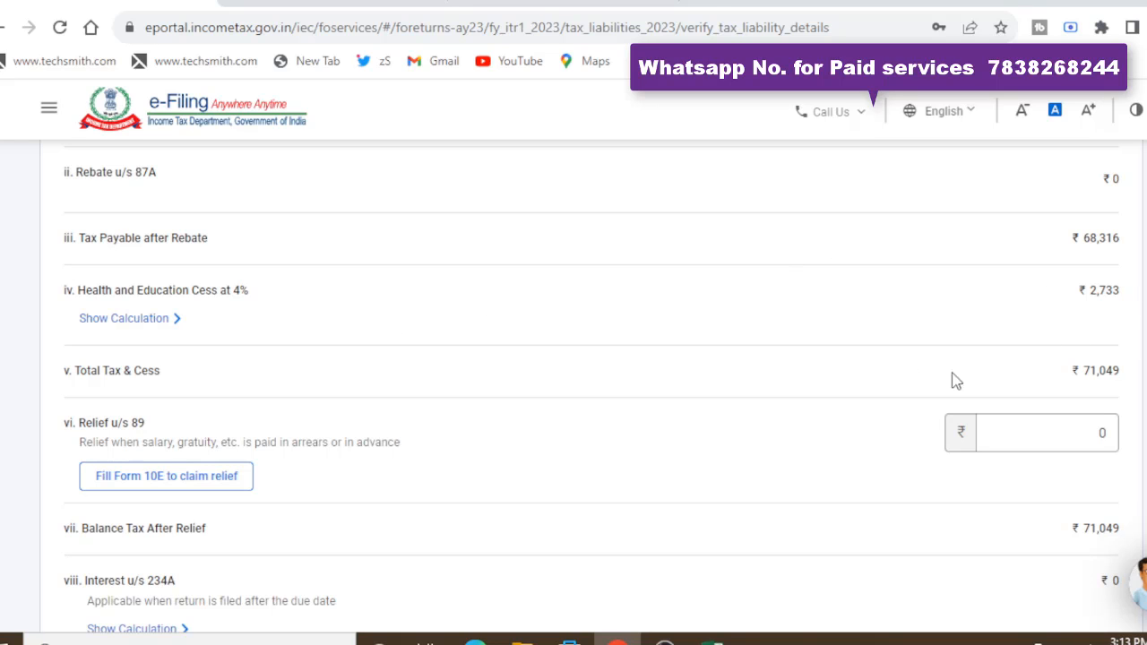
pyautogui.scroll(-2, 883, 348)
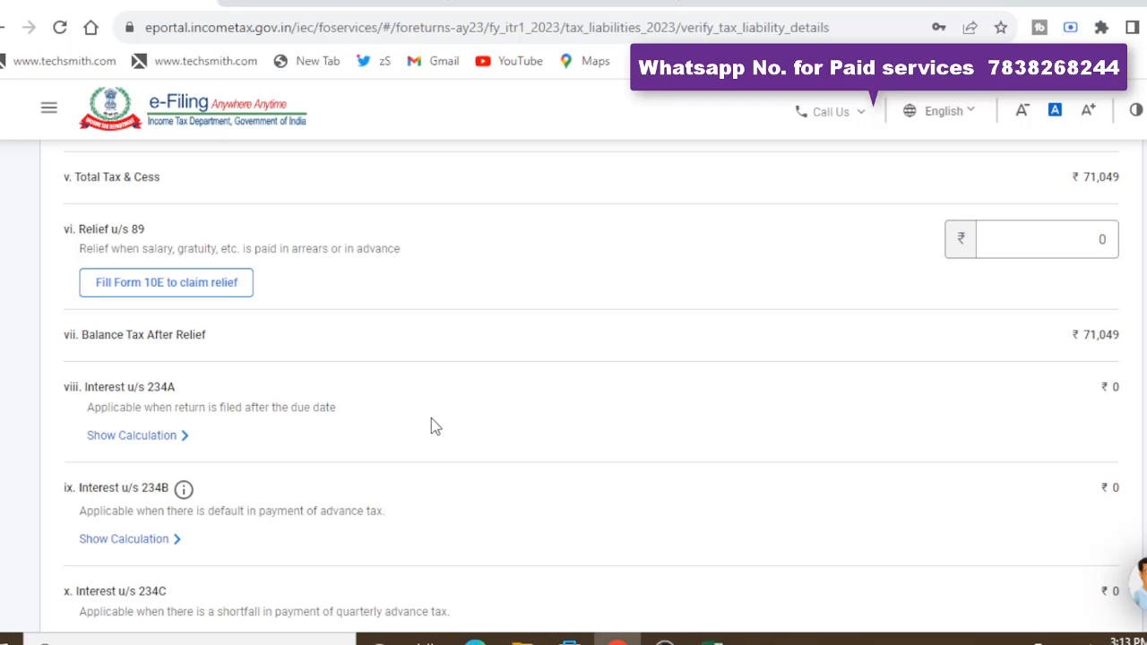
pyautogui.scroll(-2, 431, 423)
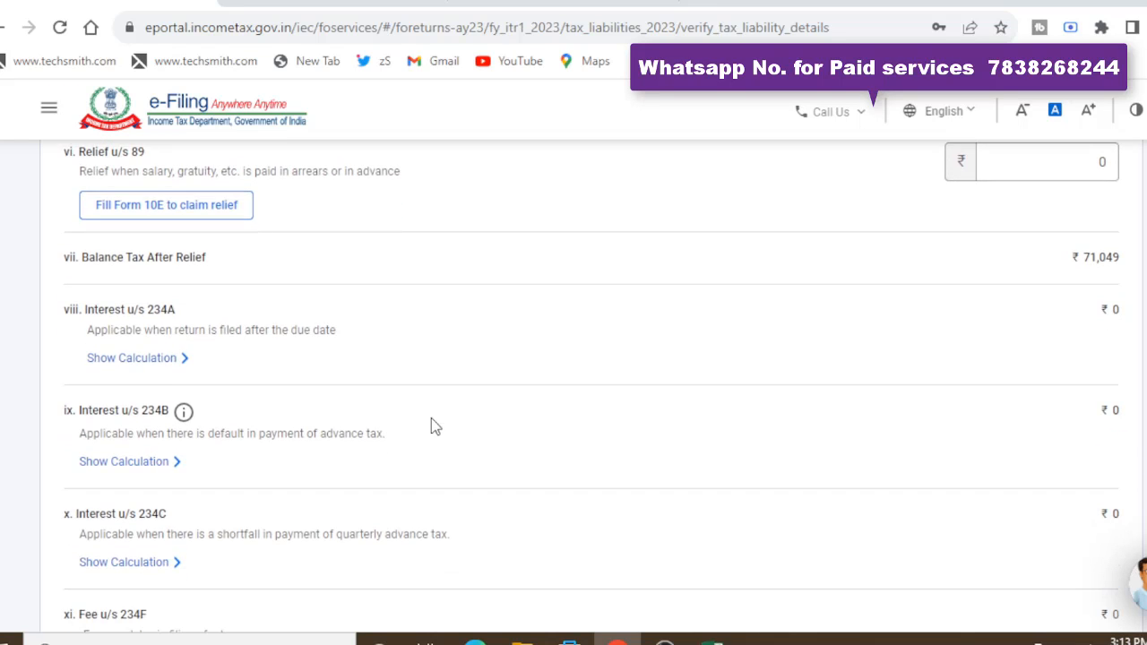
pyautogui.scroll(-1, 431, 423)
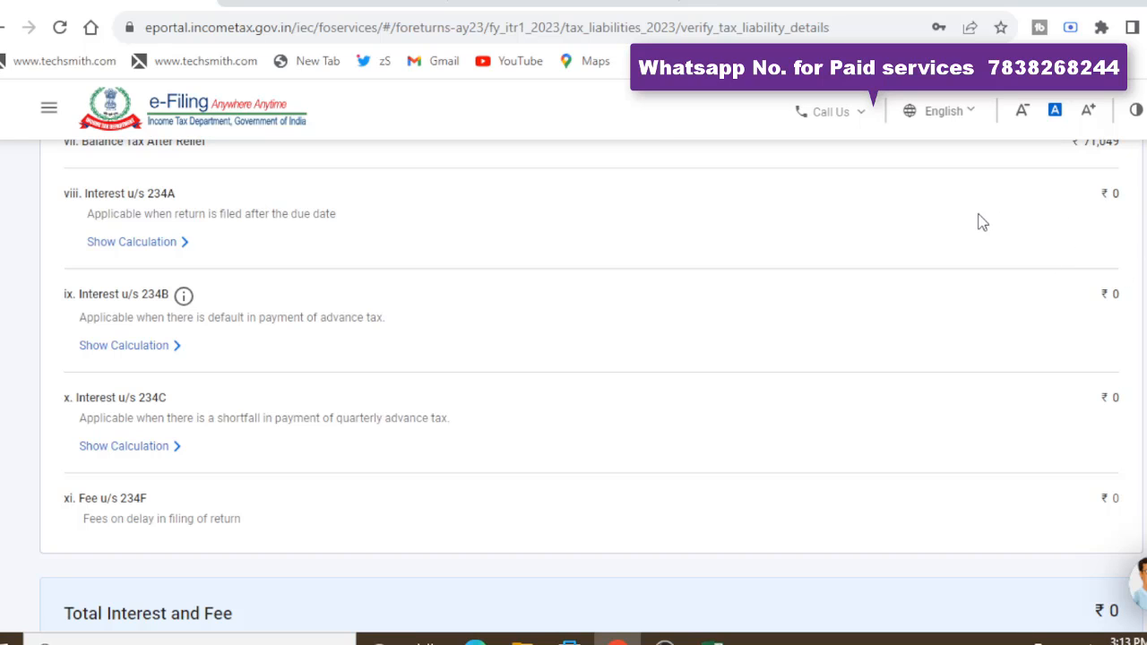
pyautogui.scroll(-5, 980, 223)
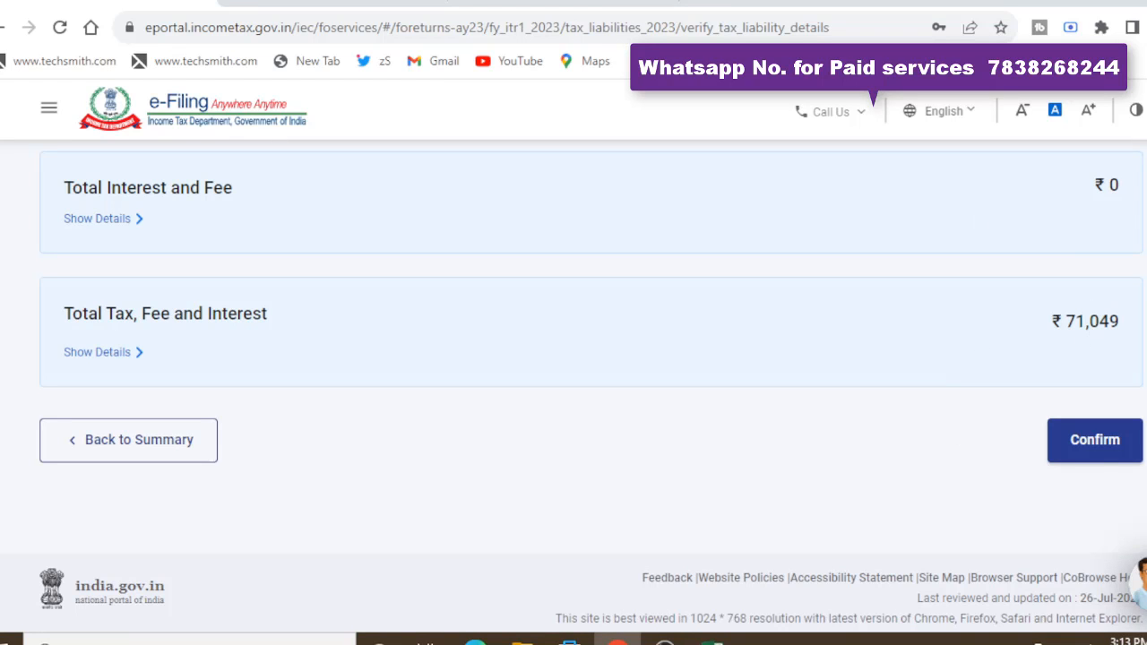
pyautogui.click(1095, 446)
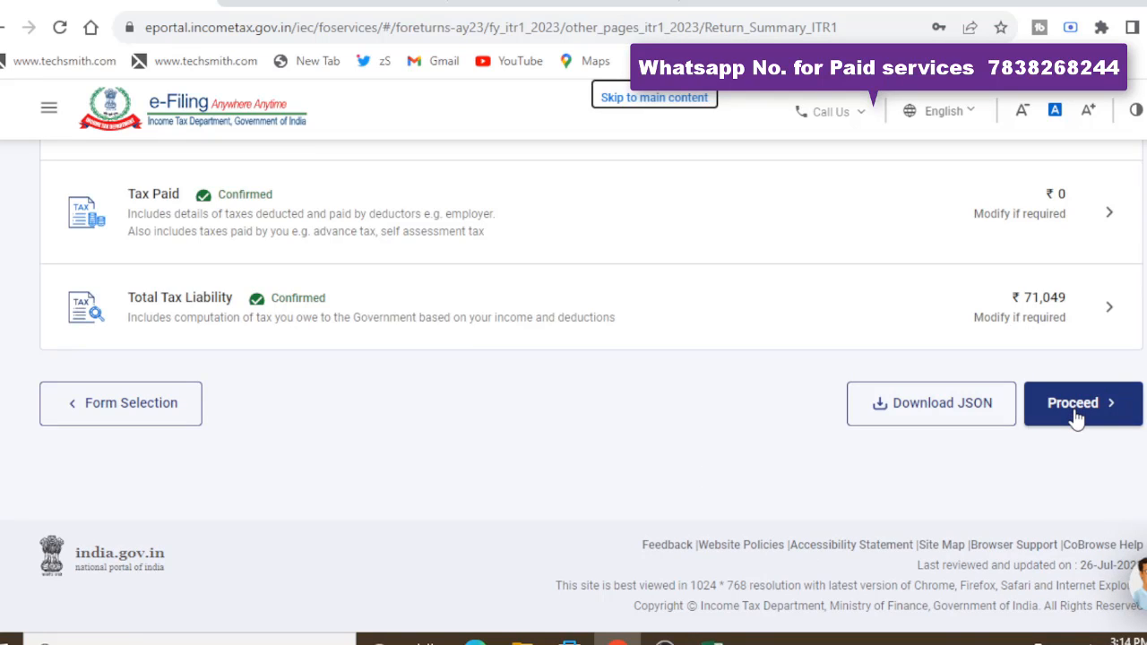
# Proceed from the confirmed return sections to the tax summary and examine the taxable income, tax payable and amount payable calculations
pyautogui.click(1076, 418)
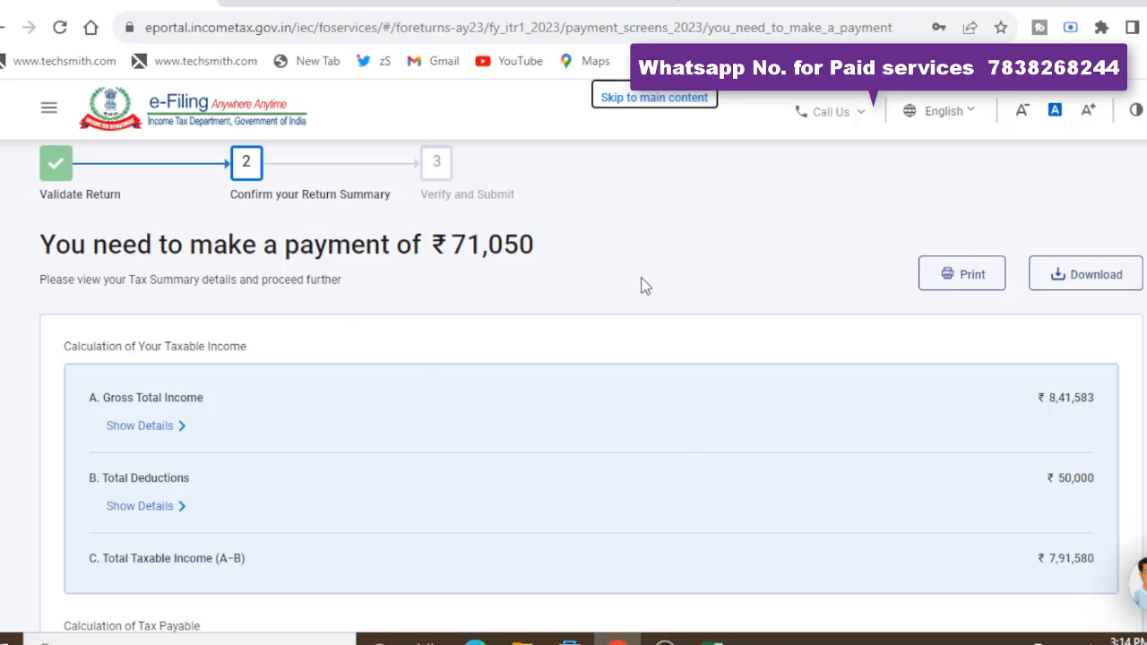
pyautogui.scroll(-1, 659, 256)
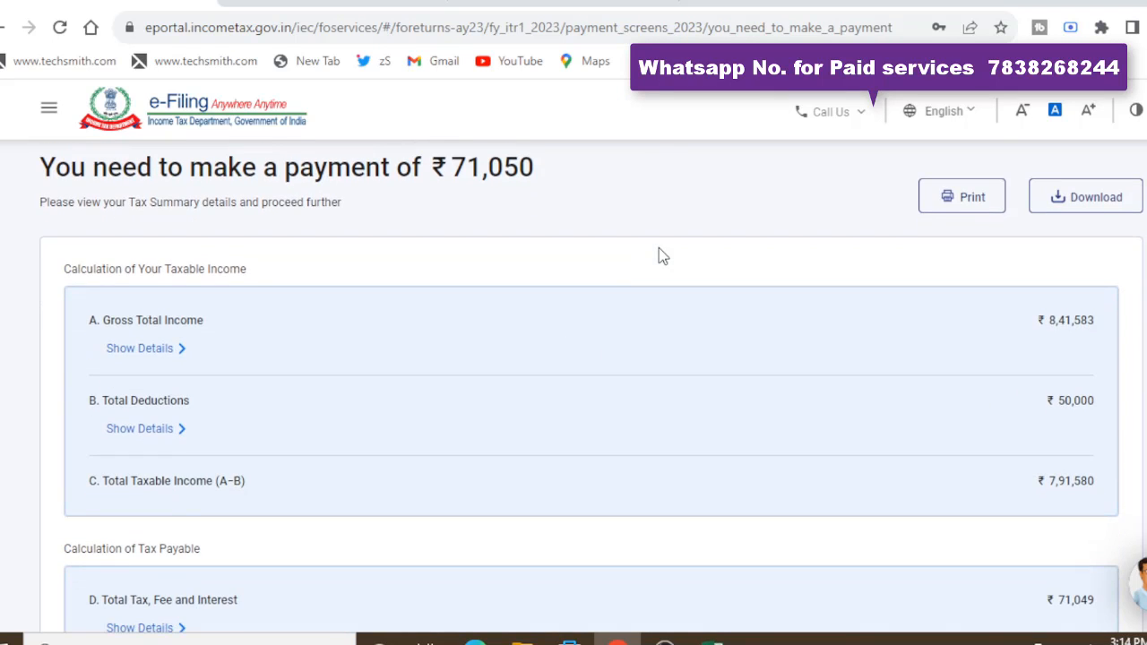
pyautogui.scroll(-5, 659, 250)
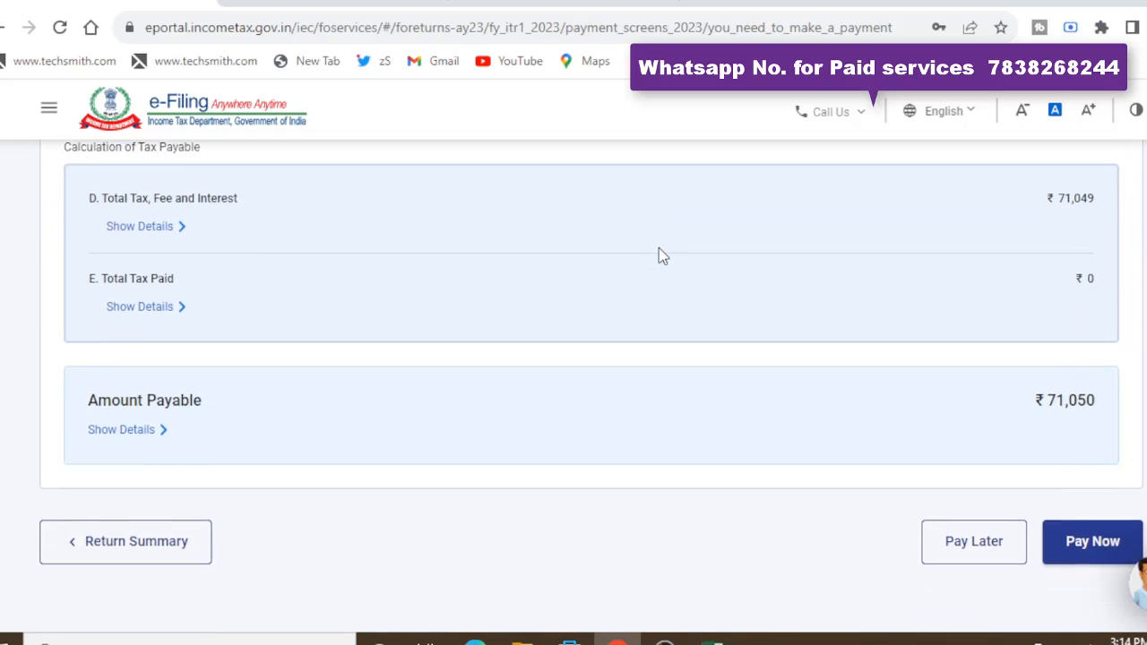
pyautogui.scroll(-1, 659, 254)
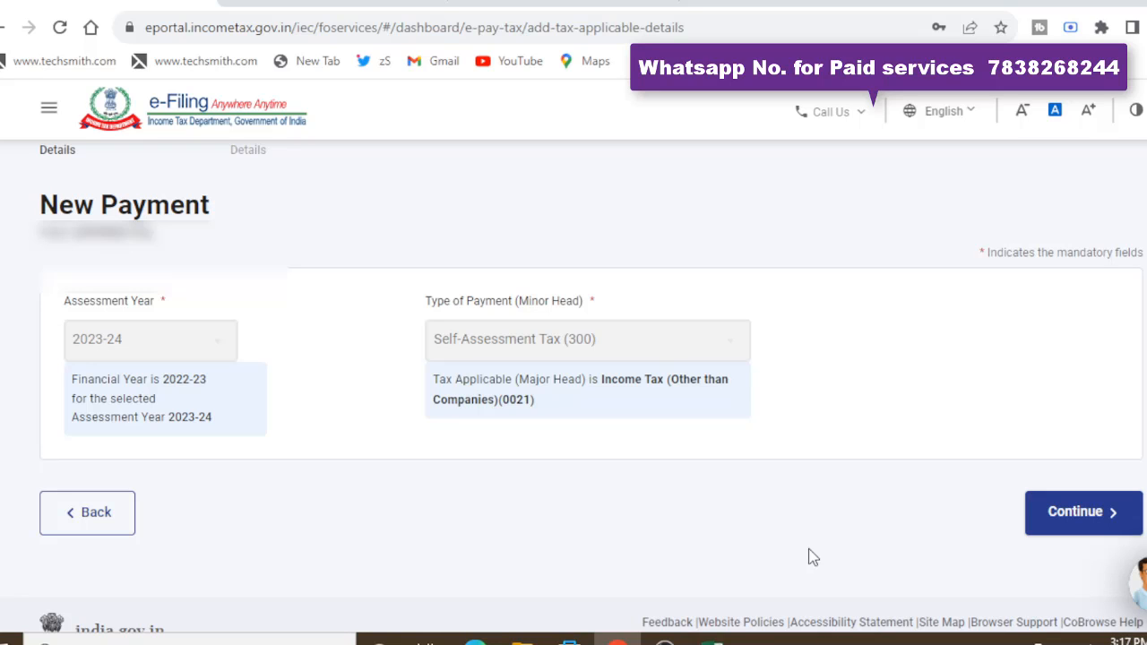
# Go back from the new self-assessment tax payment to the return sections, reopen Tax Paid and confirm it again
pyautogui.click(97, 497)
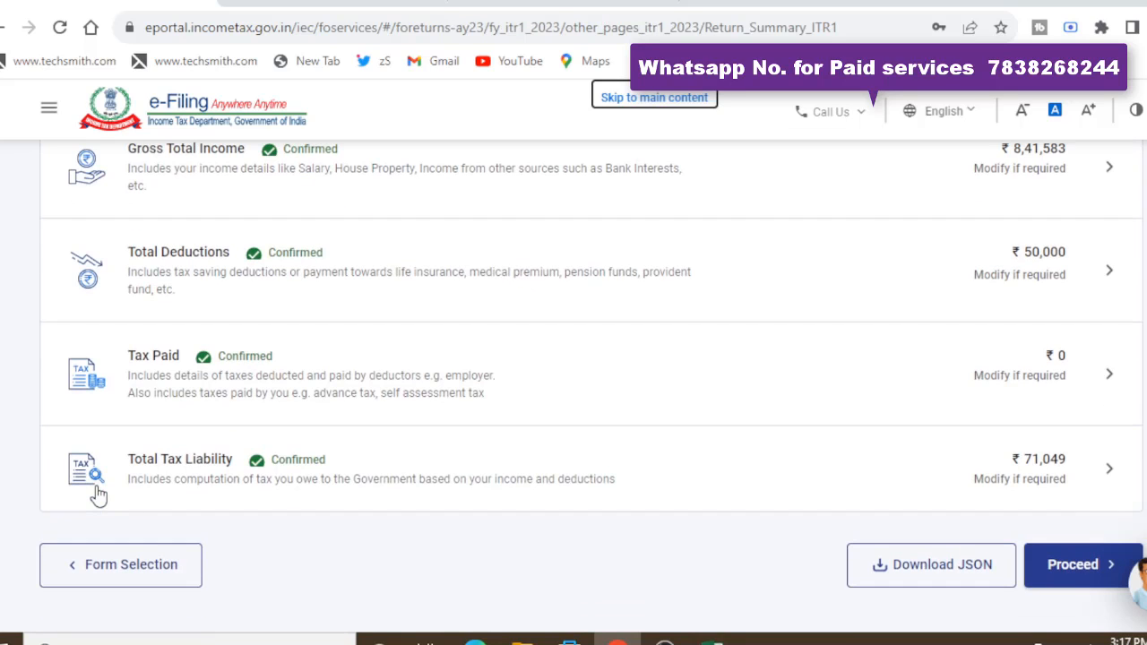
pyautogui.click(439, 388)
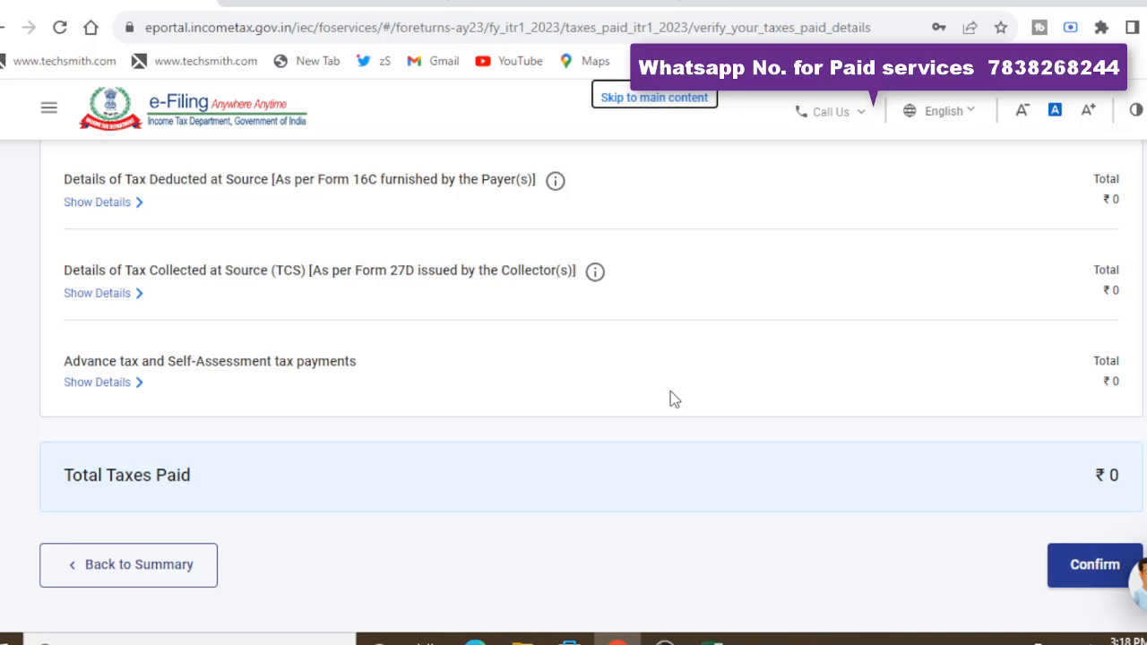
pyautogui.click(1099, 578)
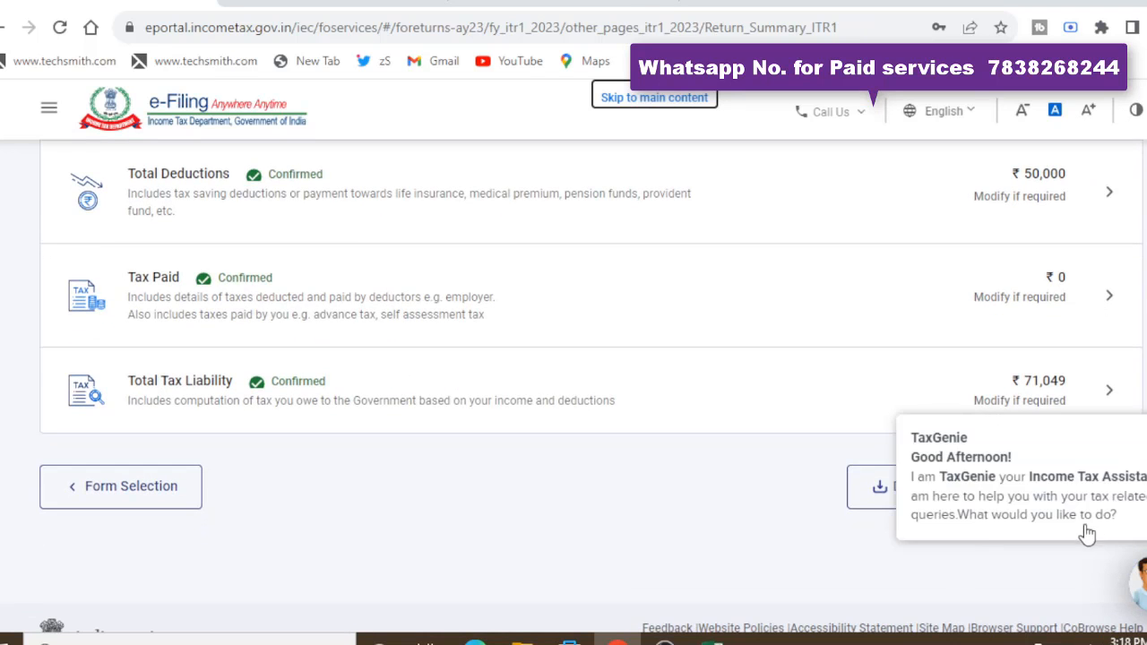
# Proceed to the Confirm your Return Summary stage again and check the tax calculation through to the amount payable and payment options
pyautogui.click(1073, 501)
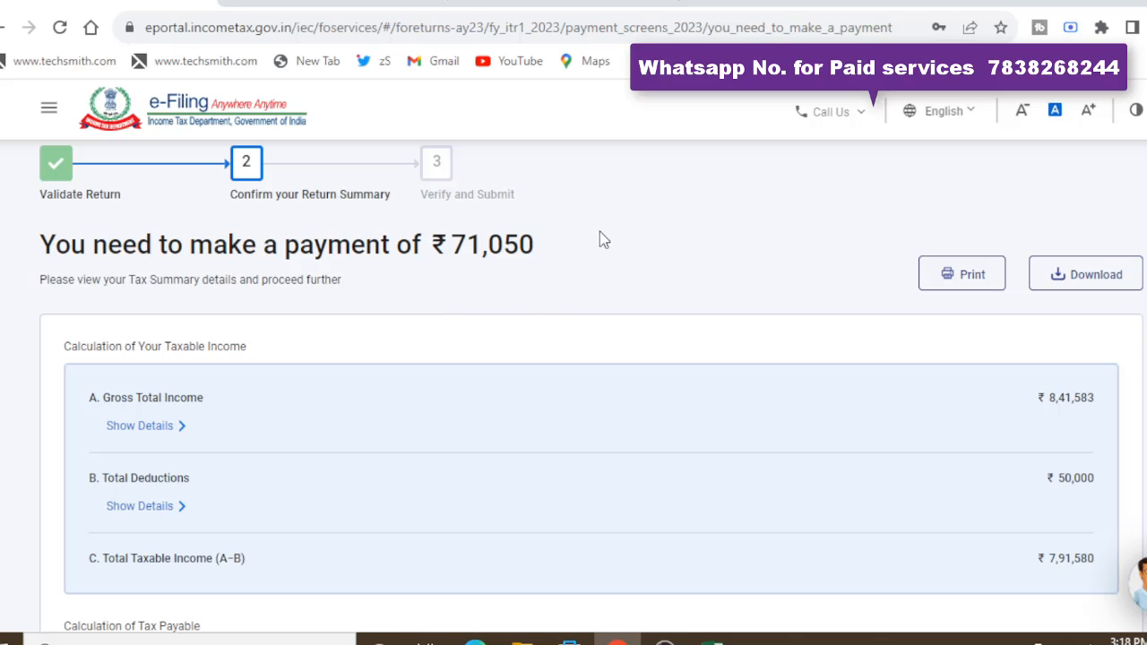
pyautogui.scroll(-4, 601, 240)
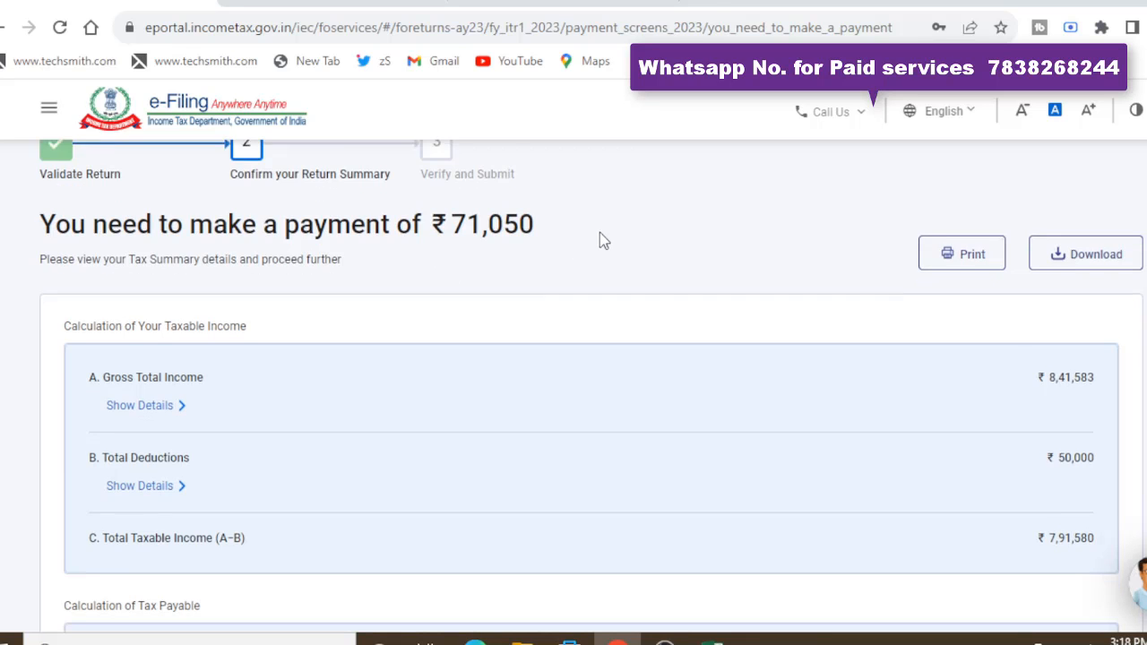
pyautogui.scroll(-3, 600, 241)
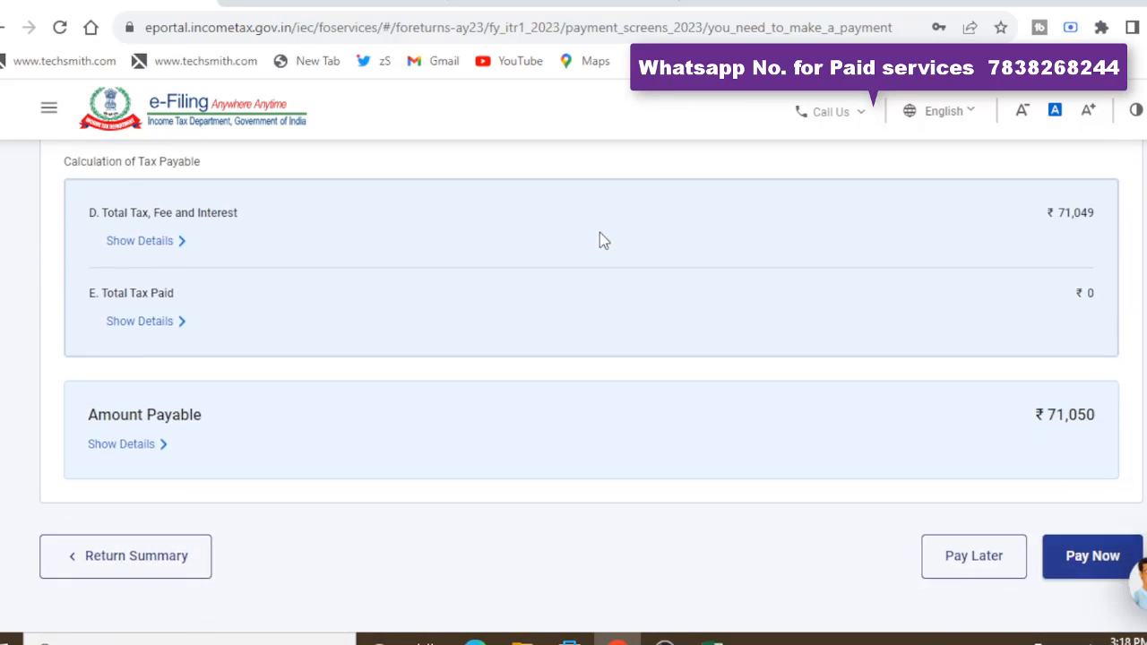